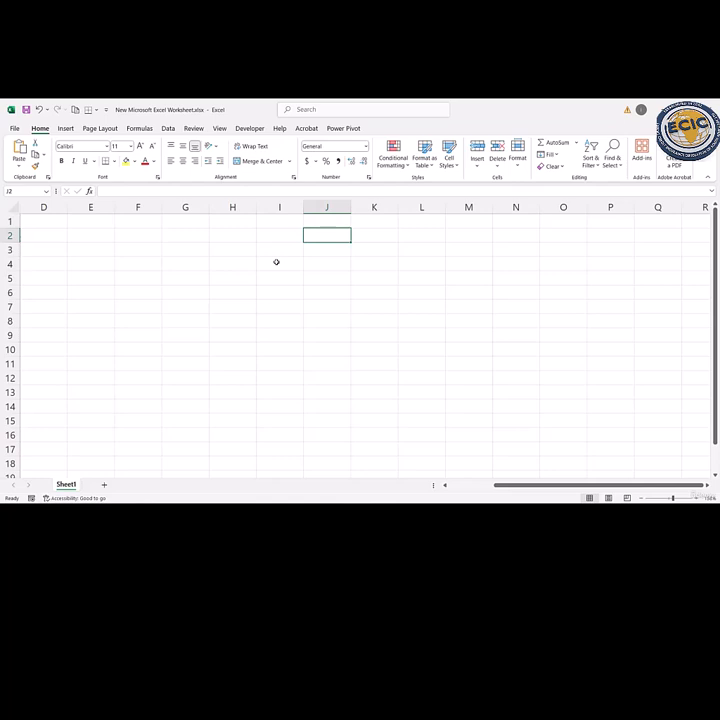
{"action": "left_click", "coordinate": [229, 261]}
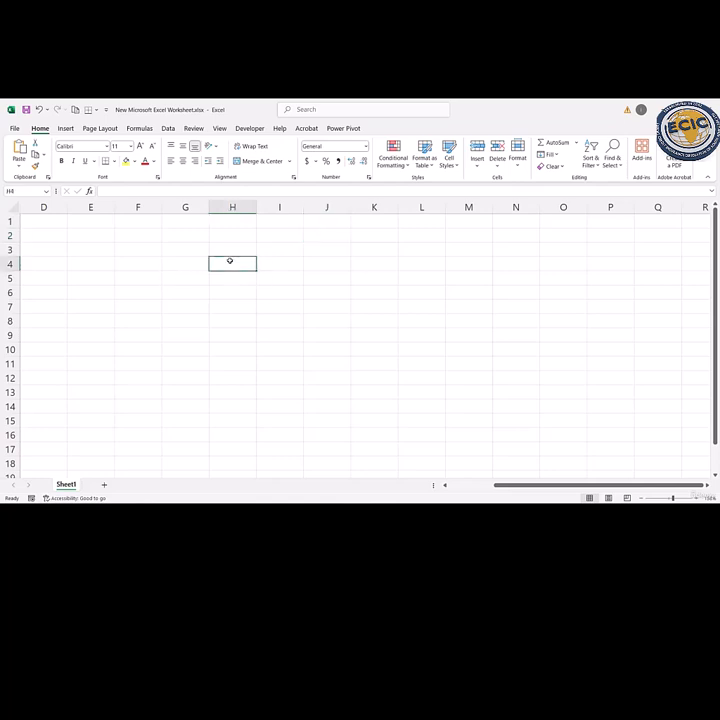
{"action": "key", "text": "Home"}
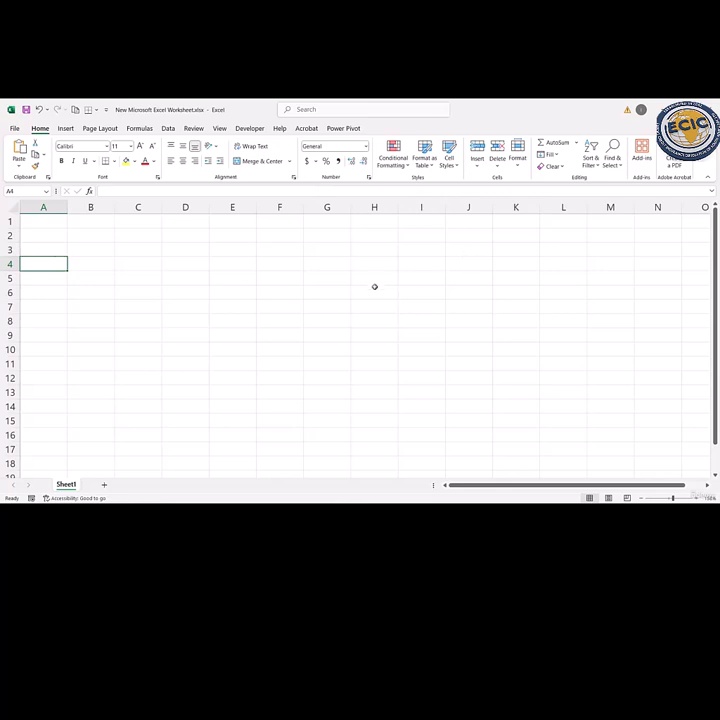
{"action": "left_click", "coordinate": [374, 248]}
{"action": "left_click", "coordinate": [427, 249]}
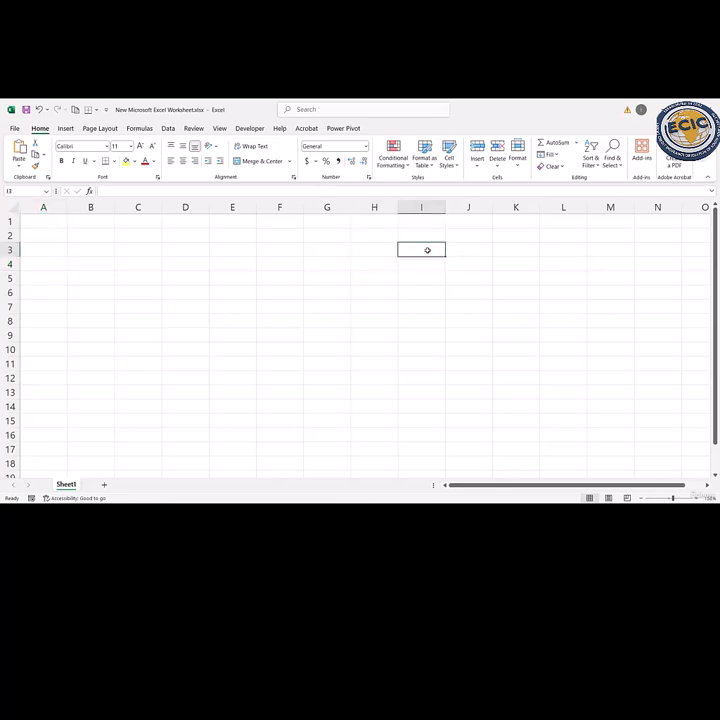
{"action": "left_click", "coordinate": [395, 276]}
{"action": "left_click", "coordinate": [318, 236]}
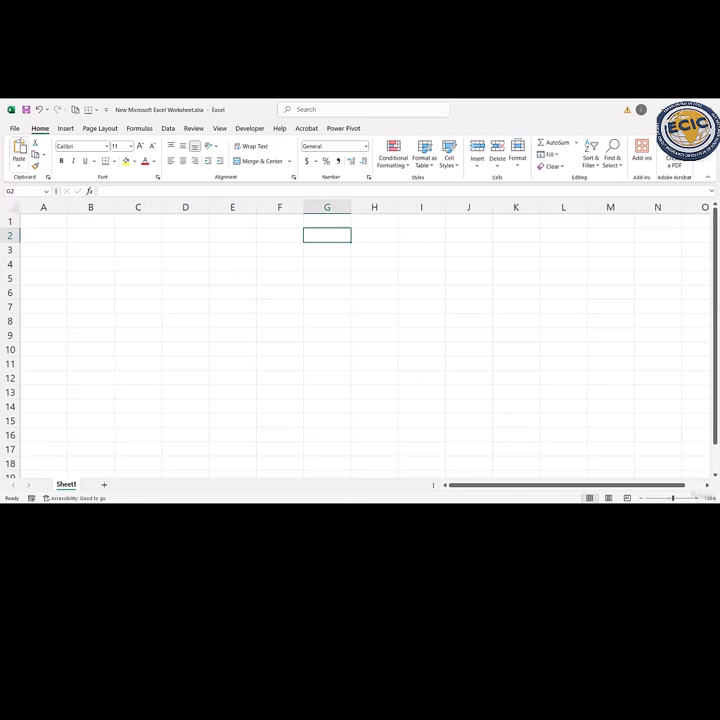
Examine the File page and the Insert, Page Layout, Formulas, Data, Review, View and Developer commands, returning to the Home commands
{"action": "left_click", "coordinate": [15, 128]}
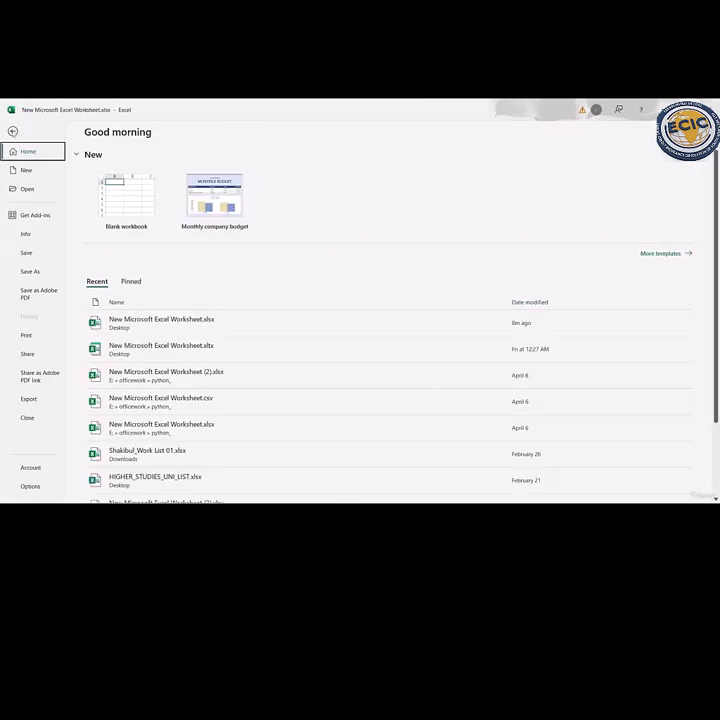
{"action": "left_click", "coordinate": [12, 129]}
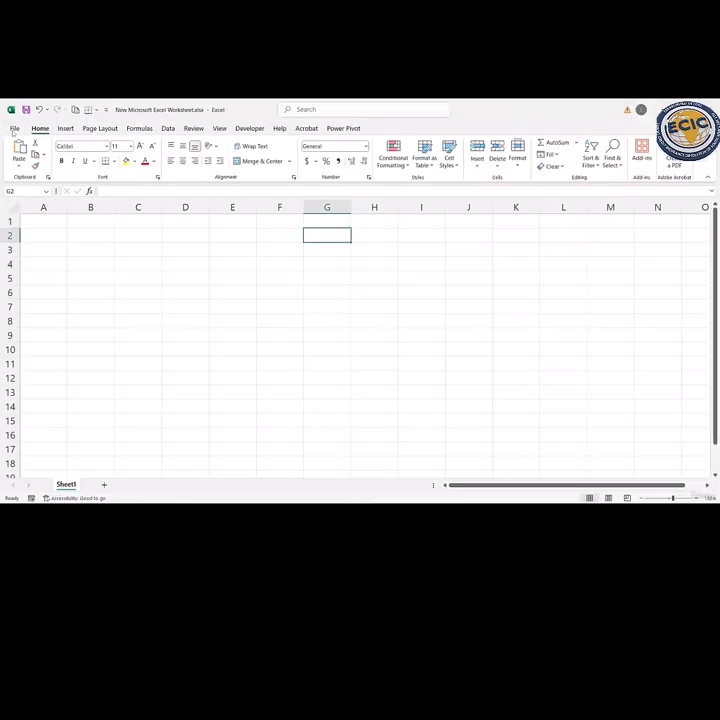
{"action": "left_click", "coordinate": [65, 128]}
{"action": "left_click", "coordinate": [92, 130]}
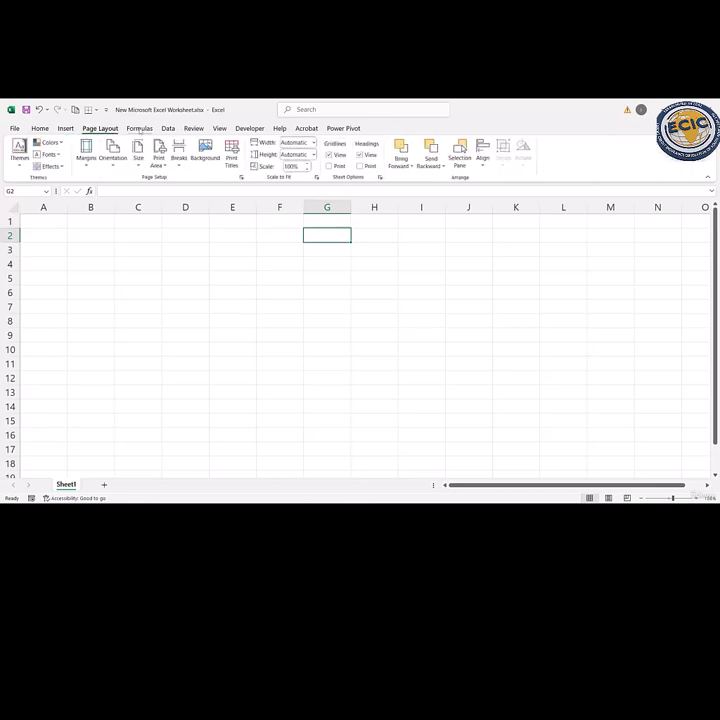
{"action": "left_click", "coordinate": [140, 129]}
{"action": "left_click", "coordinate": [167, 129]}
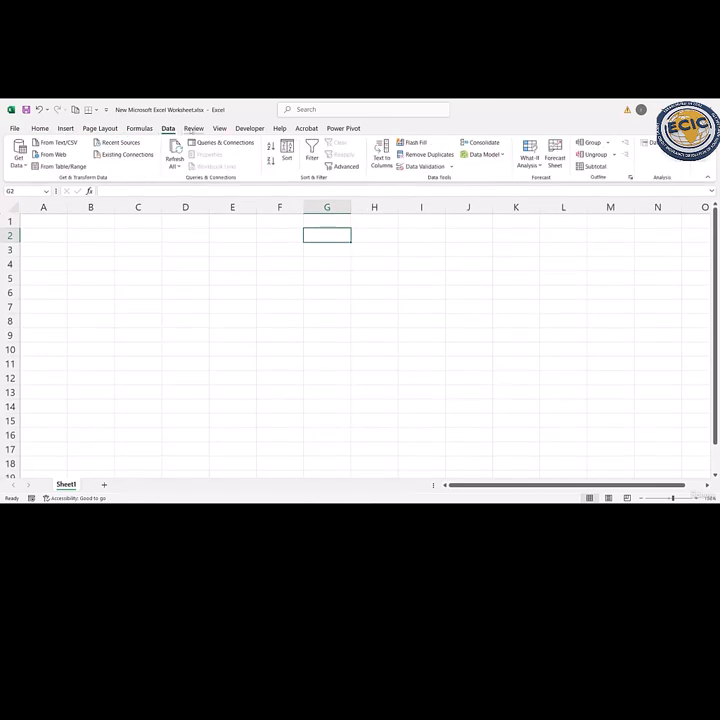
{"action": "left_click", "coordinate": [193, 129]}
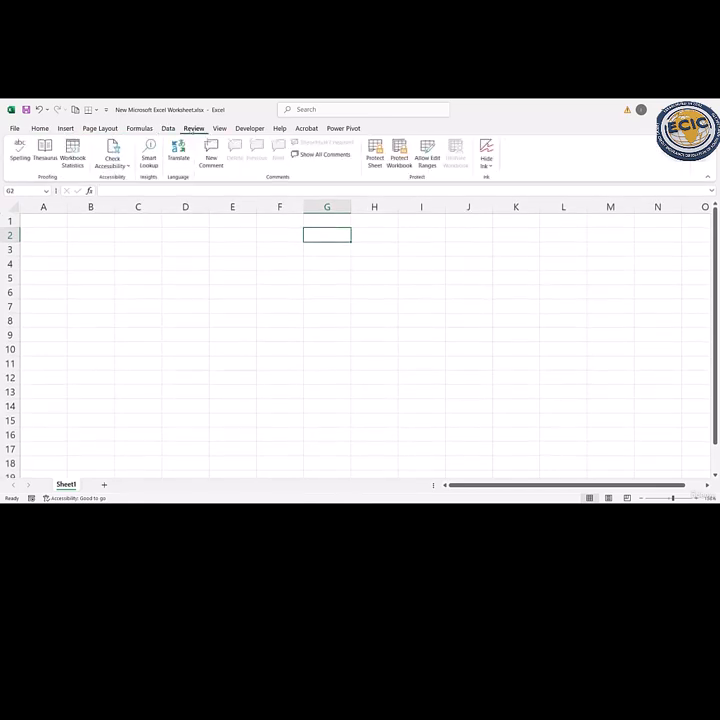
{"action": "left_click", "coordinate": [220, 129]}
{"action": "left_click", "coordinate": [250, 129]}
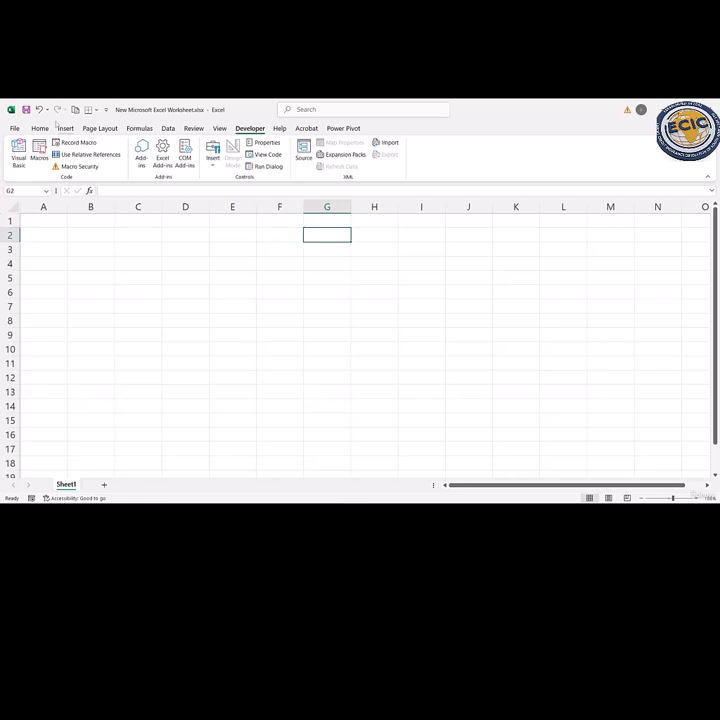
{"action": "left_click", "coordinate": [40, 128]}
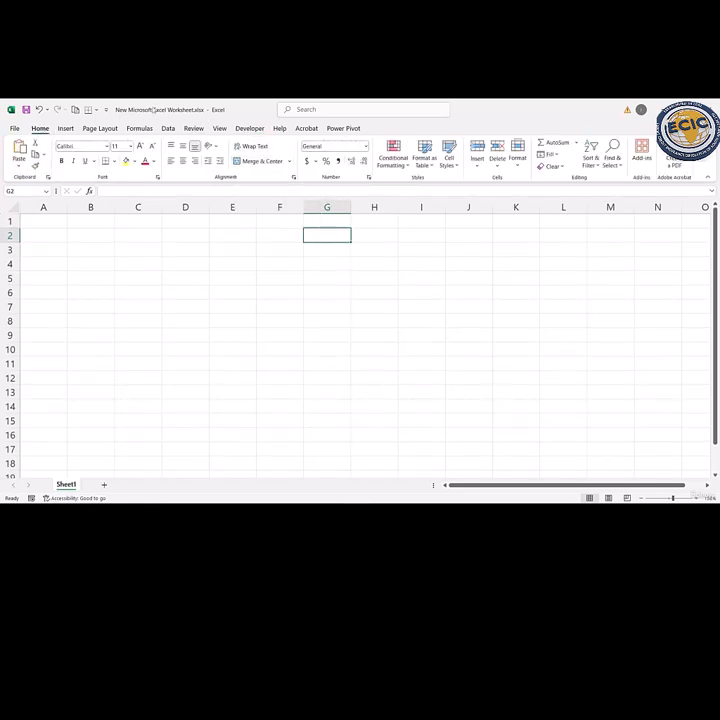
Examine the Quick Access Toolbar customization options, including the full command list, and close them without changing anything
{"action": "left_click", "coordinate": [105, 110]}
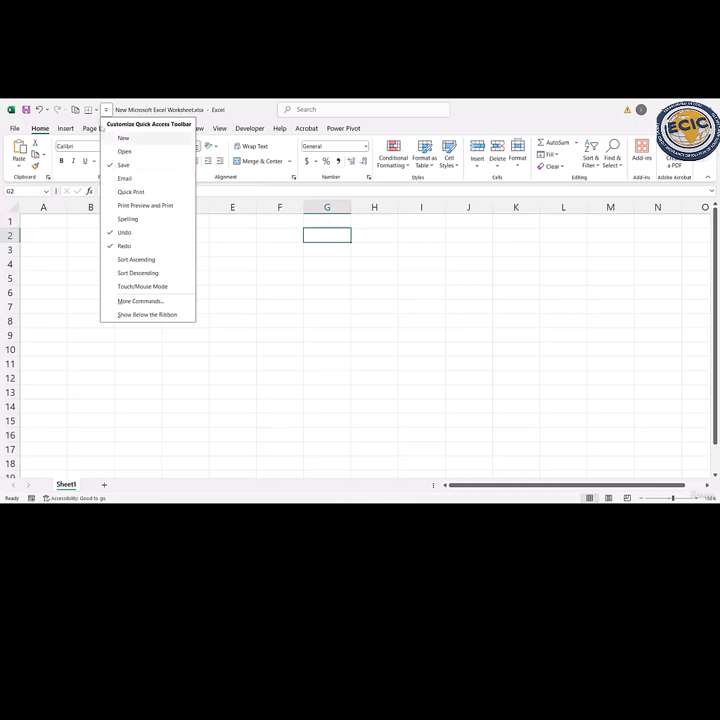
{"action": "left_click", "coordinate": [141, 301]}
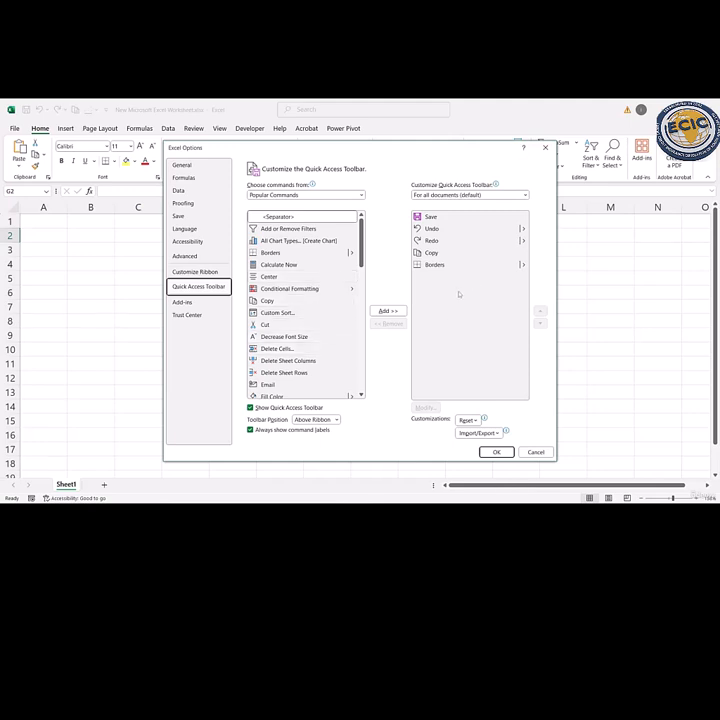
{"action": "left_click", "coordinate": [545, 148]}
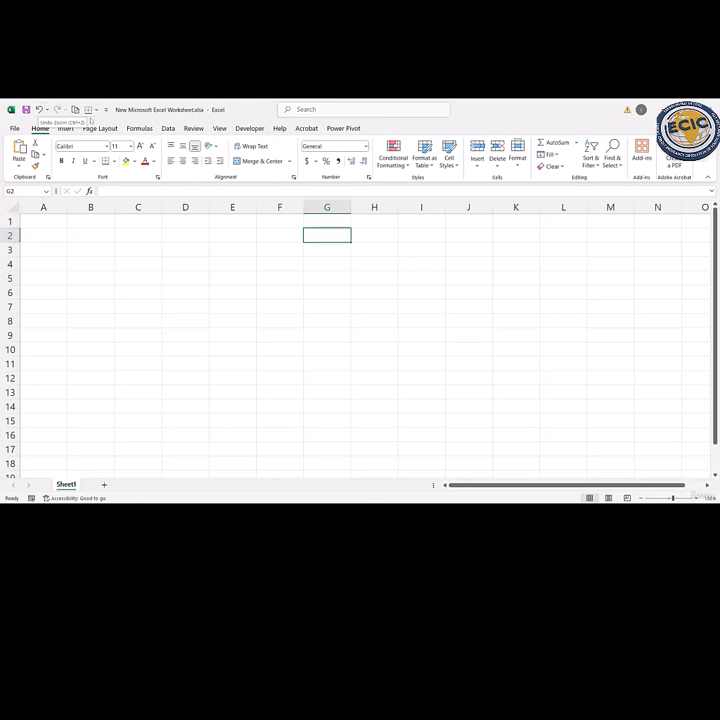
{"action": "left_click", "coordinate": [109, 190]}
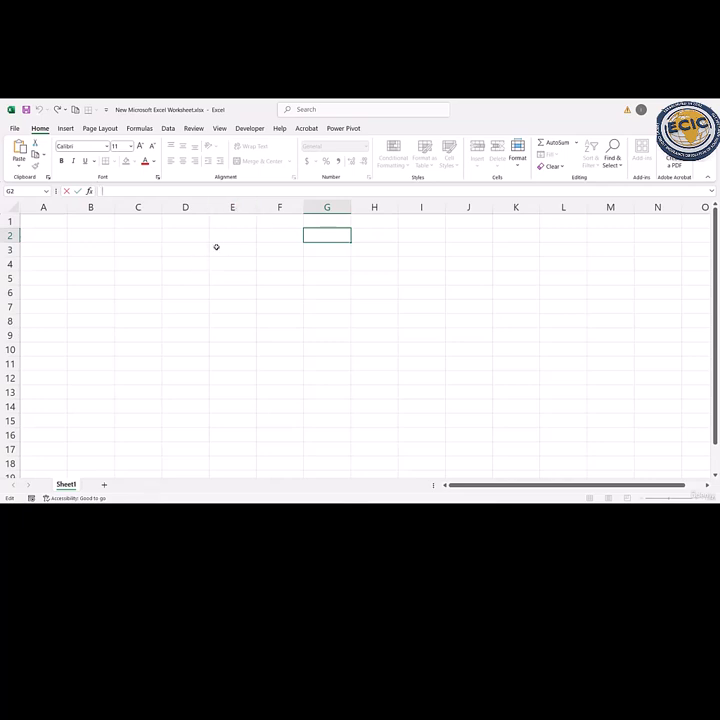
{"action": "left_click", "coordinate": [208, 249]}
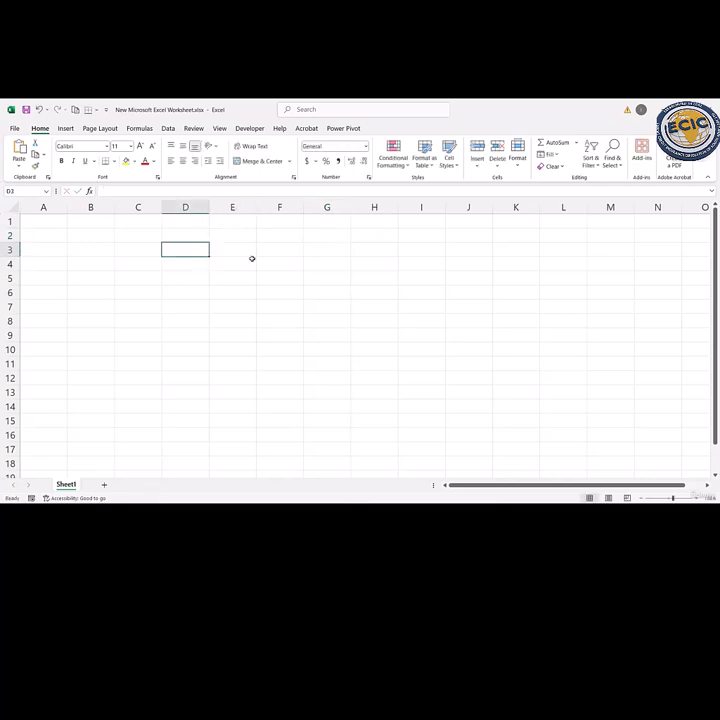
{"action": "left_click", "coordinate": [252, 260]}
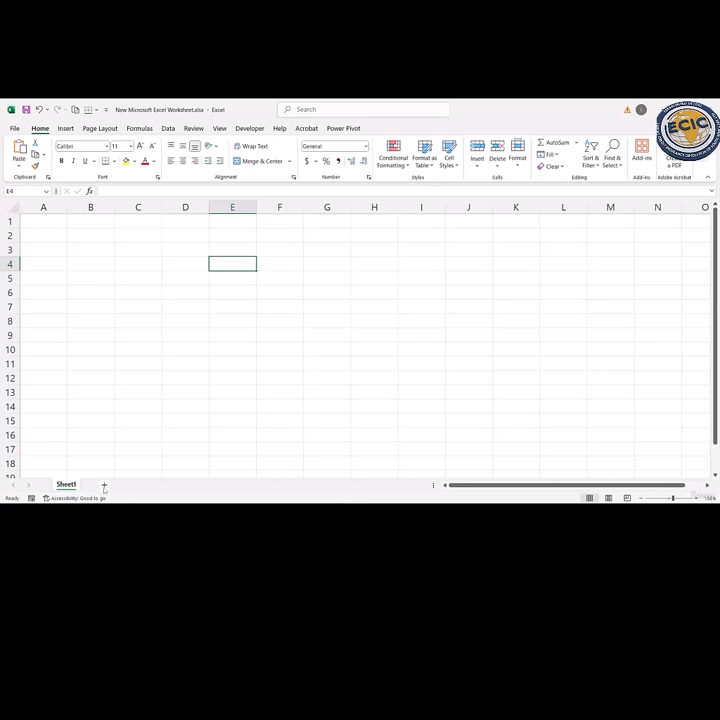
Add two new worksheets to the workbook and return to Sheet1
{"action": "left_click", "coordinate": [103, 485]}
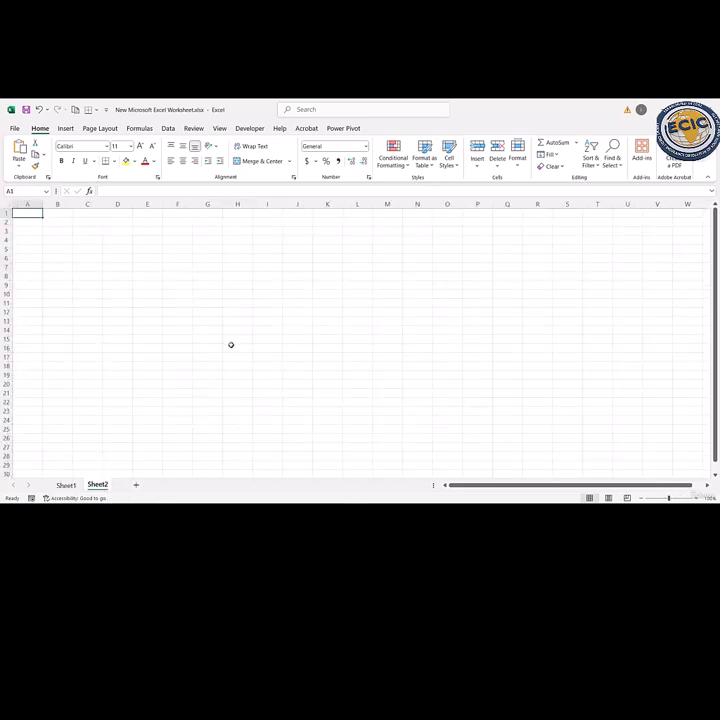
{"action": "left_click", "coordinate": [136, 485]}
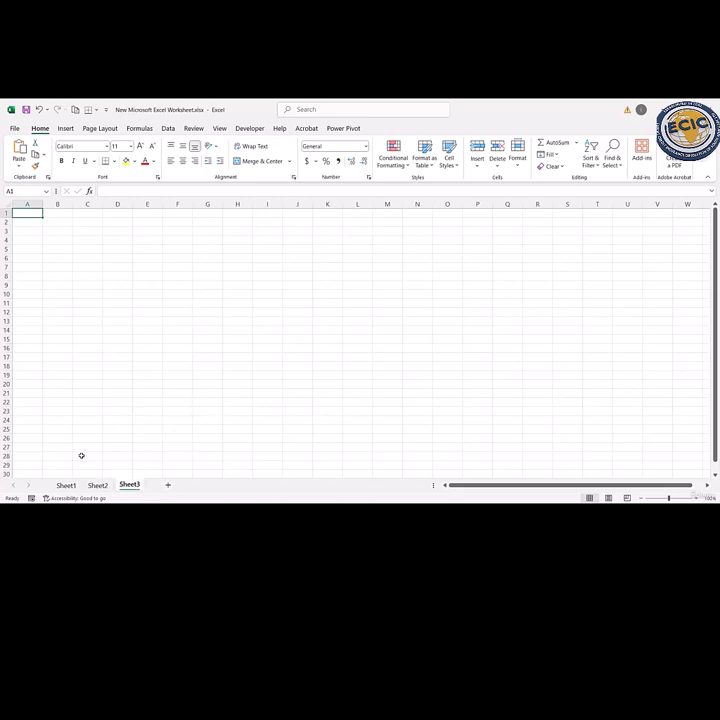
{"action": "left_click", "coordinate": [66, 485]}
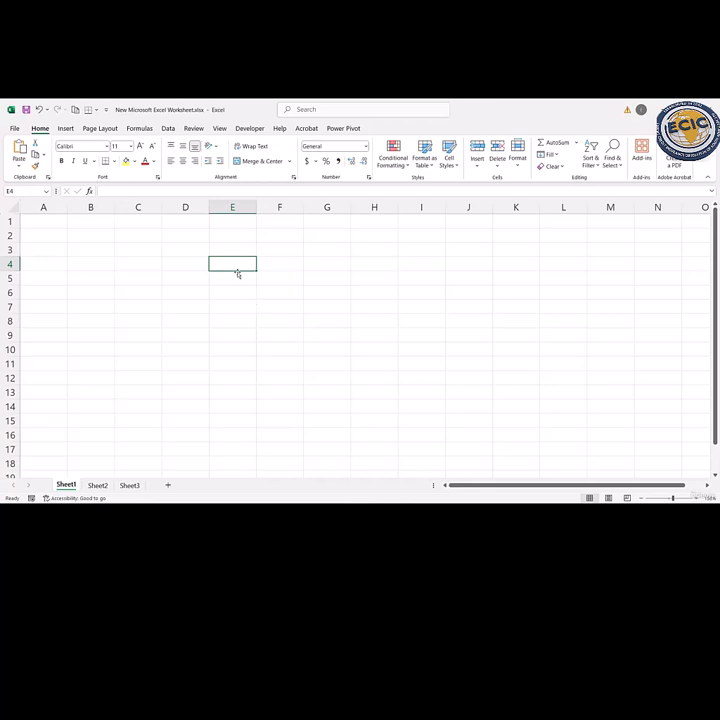
Examine the column layout of Sheet1 by selecting entire columns one after another, from column A through column I, ending on cell E4
{"action": "left_click", "coordinate": [43, 207]}
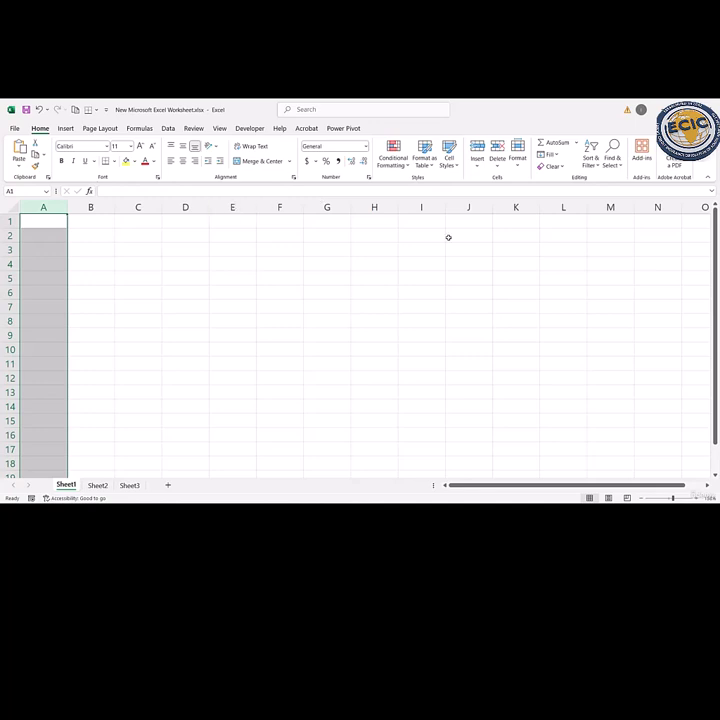
{"action": "scroll", "coordinate": [466, 239], "scroll_direction": "right", "scroll_amount": 4}
{"action": "scroll", "coordinate": [466, 239], "scroll_direction": "right", "scroll_amount": 1}
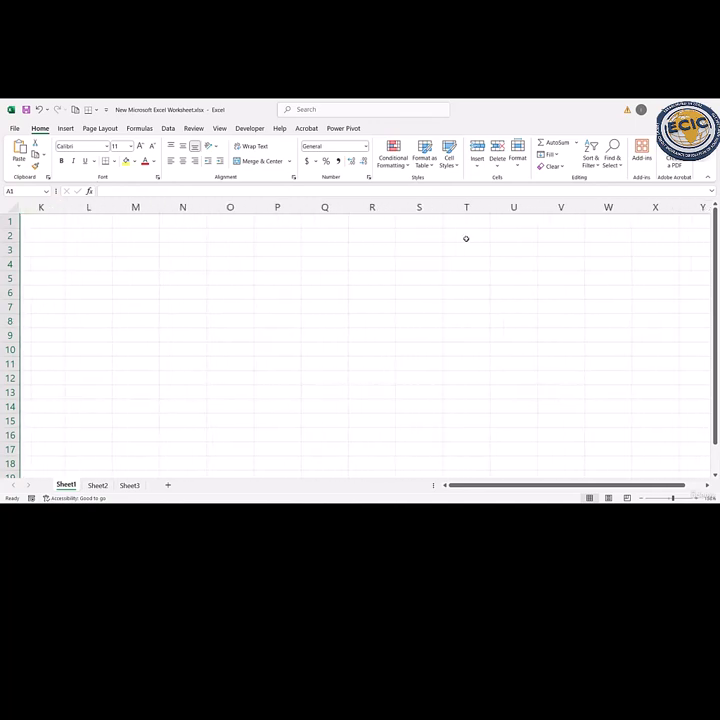
{"action": "scroll", "coordinate": [466, 239], "scroll_direction": "left", "scroll_amount": 5}
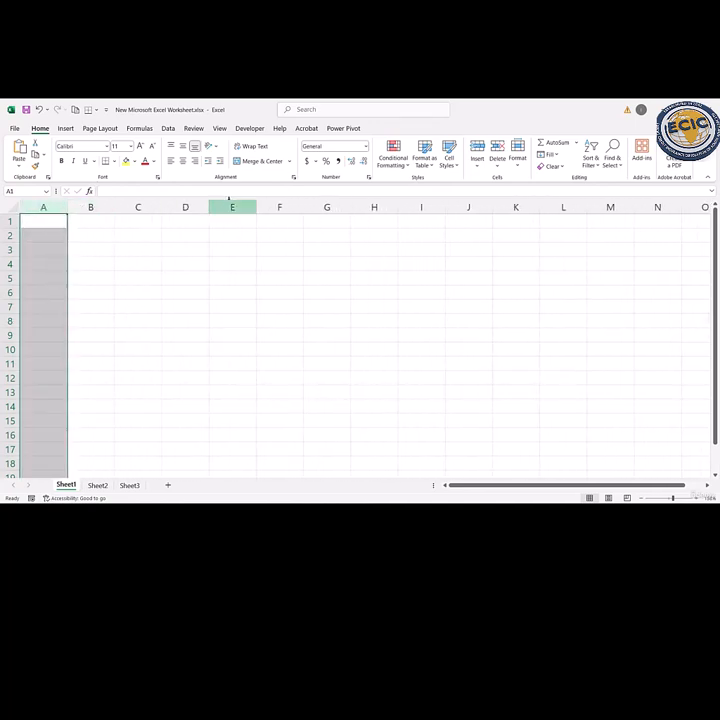
{"action": "left_click", "coordinate": [222, 253]}
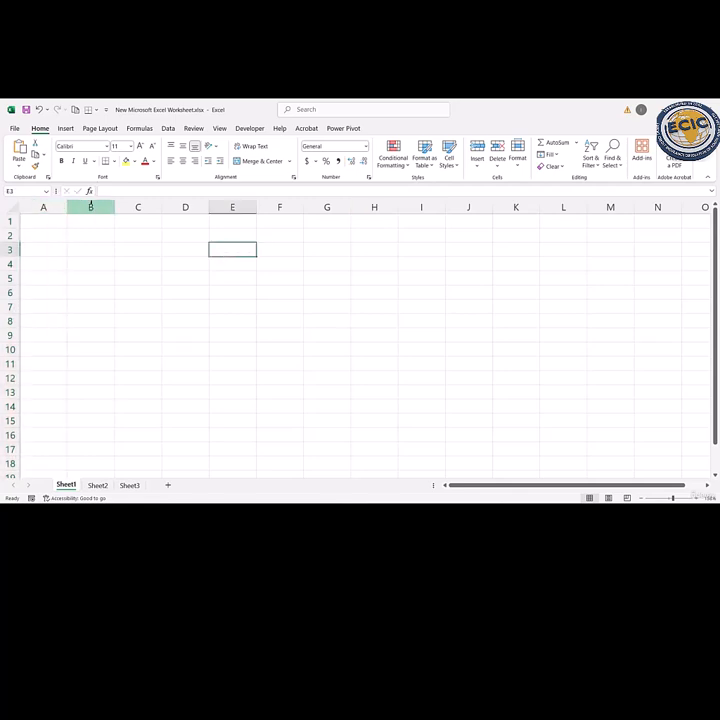
{"action": "left_click_drag", "start_coordinate": [90, 206], "coordinate": [137, 206]}
{"action": "left_click", "coordinate": [134, 206]}
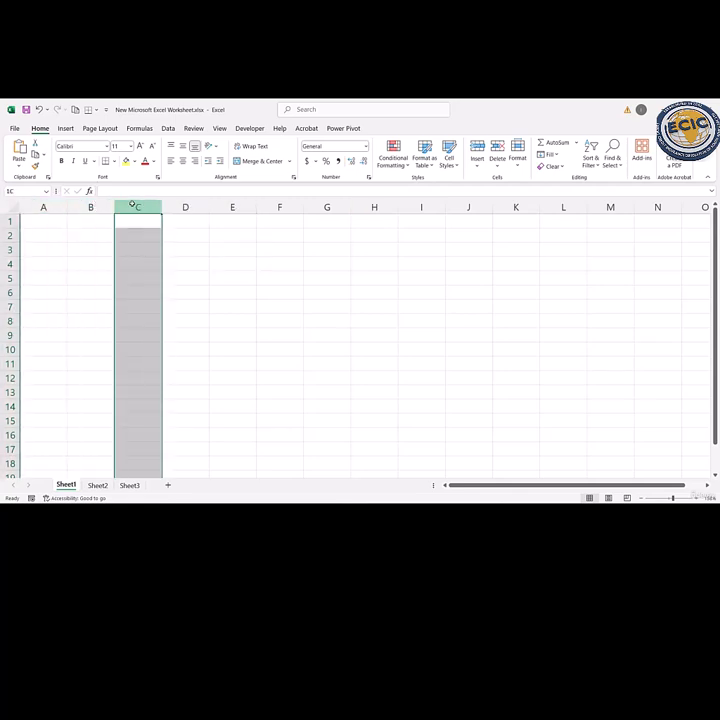
{"action": "left_click", "coordinate": [183, 206]}
{"action": "left_click", "coordinate": [232, 207]}
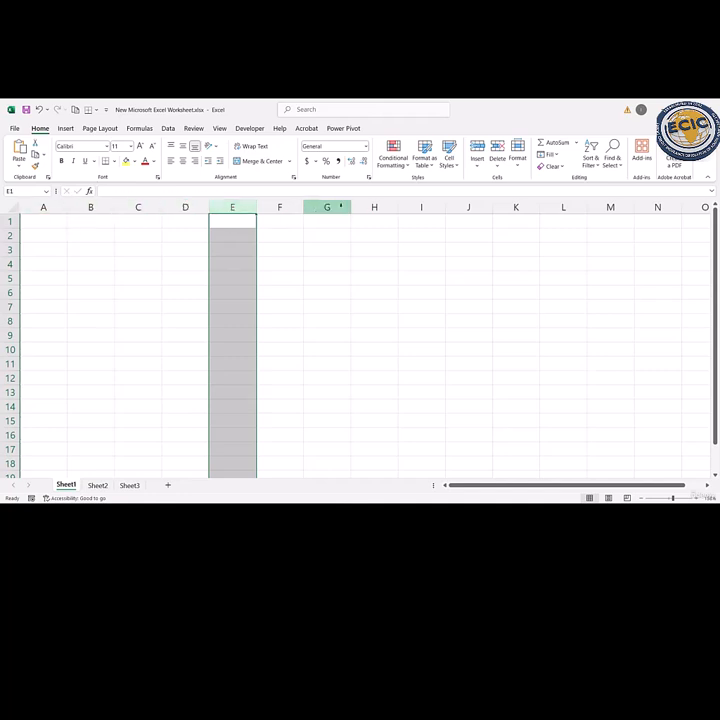
{"action": "left_click", "coordinate": [425, 207]}
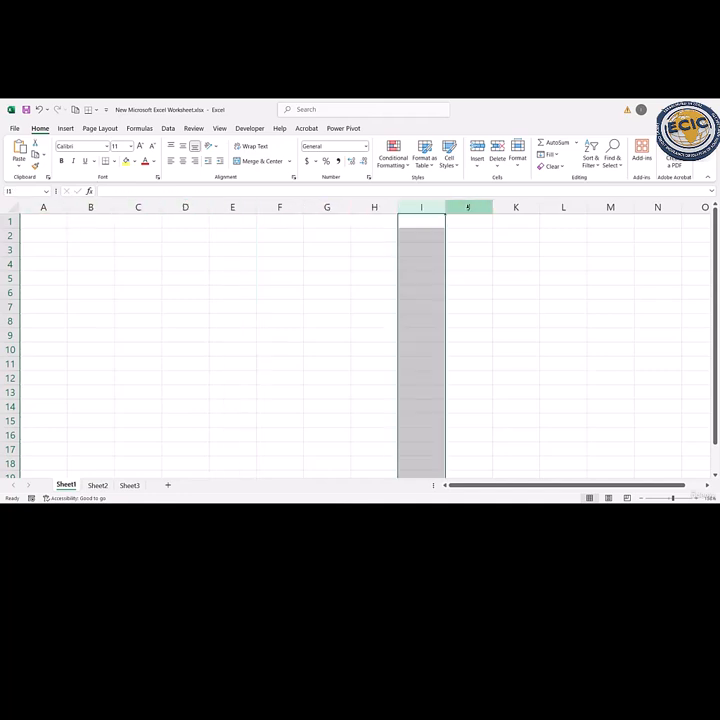
{"action": "left_click", "coordinate": [228, 266]}
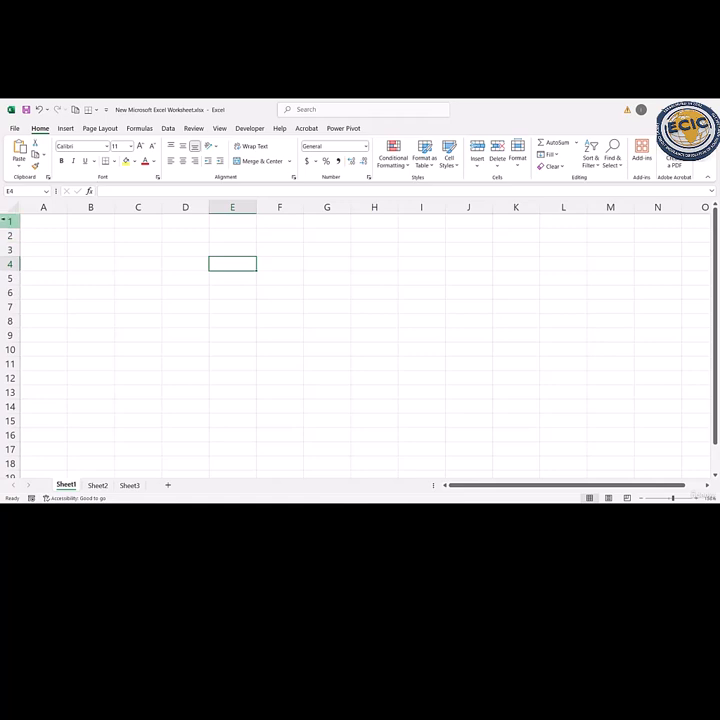
Examine the row layout by selecting entire rows 1, 2, 3 and 4 in turn, ending on cell E4
{"action": "left_click", "coordinate": [7, 221]}
{"action": "left_click", "coordinate": [7, 235]}
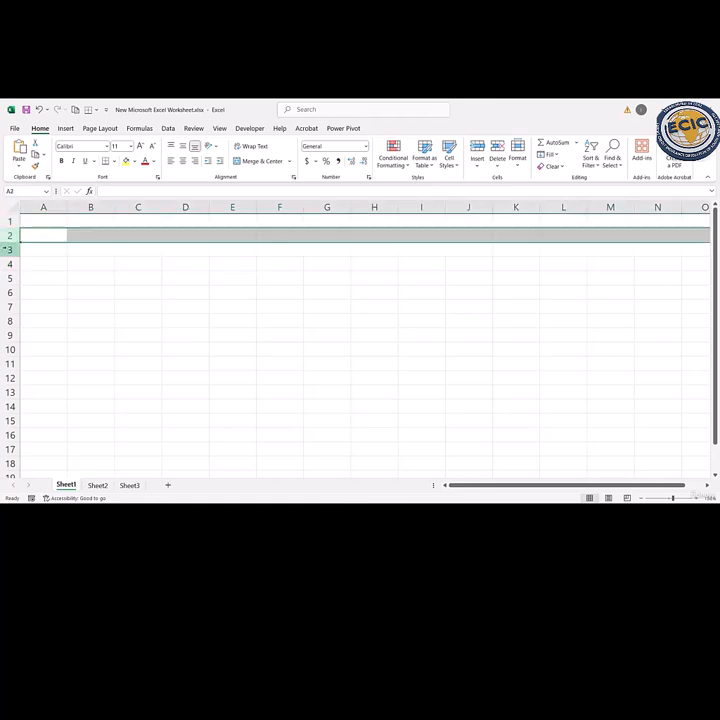
{"action": "left_click", "coordinate": [6, 249]}
{"action": "left_click", "coordinate": [7, 264]}
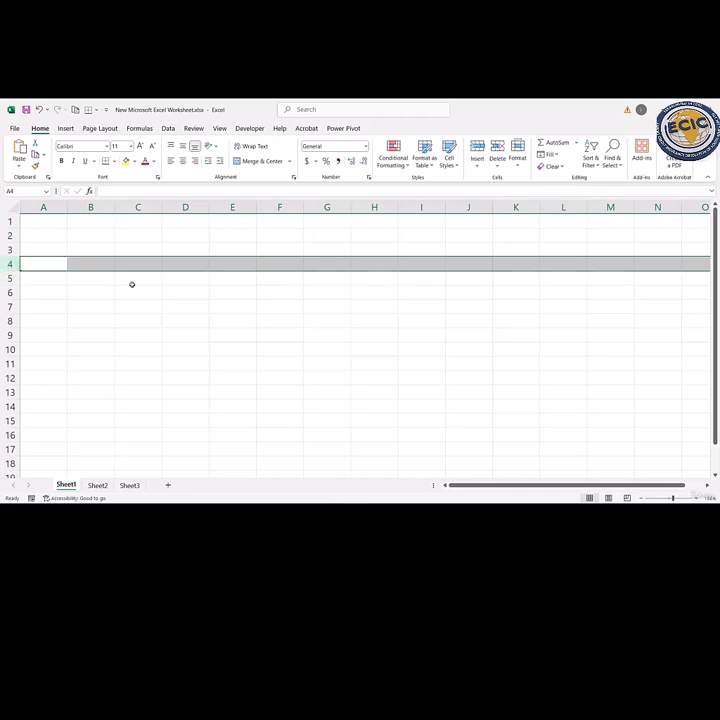
{"action": "left_click", "coordinate": [250, 259]}
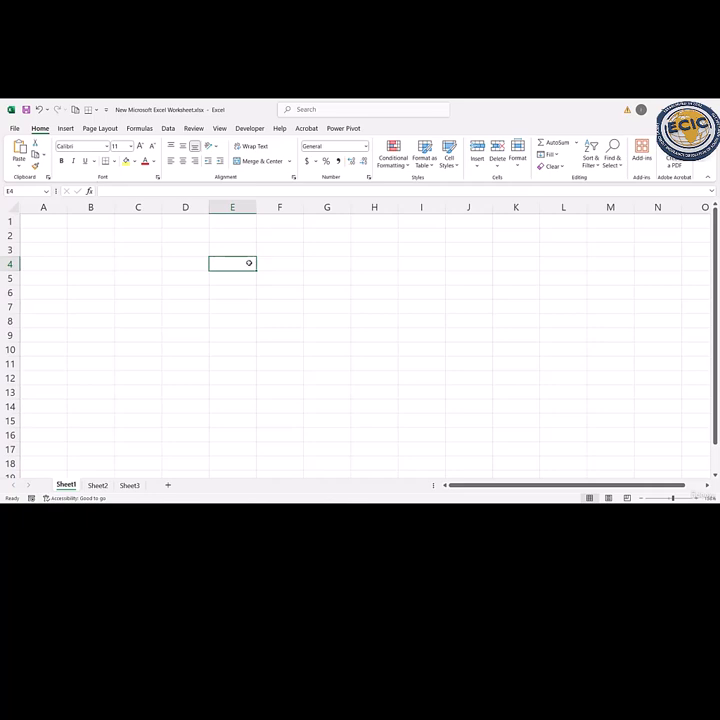
Select cells E3, D3, A1 and B1 in turn to examine how each cell's address is shown
{"action": "left_click", "coordinate": [234, 246]}
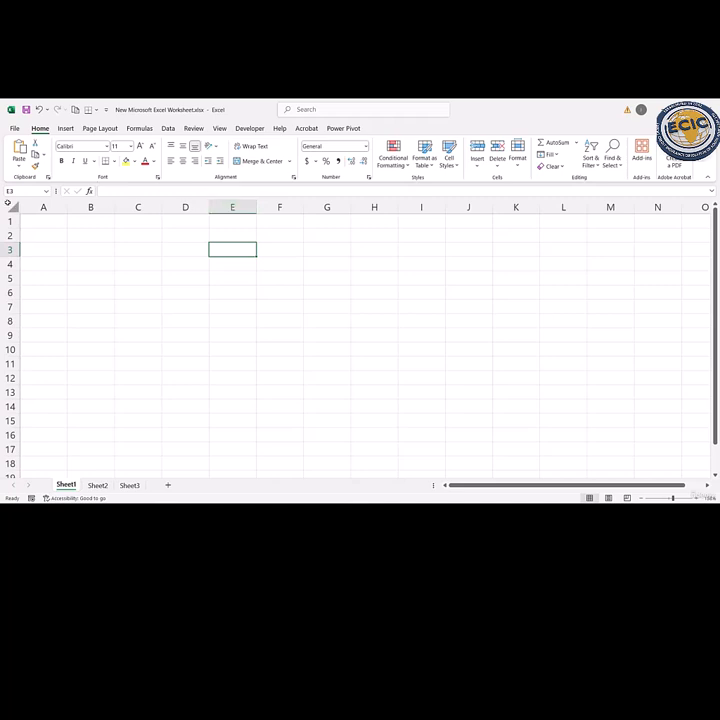
{"action": "left_click", "coordinate": [10, 191]}
{"action": "left_click", "coordinate": [173, 251]}
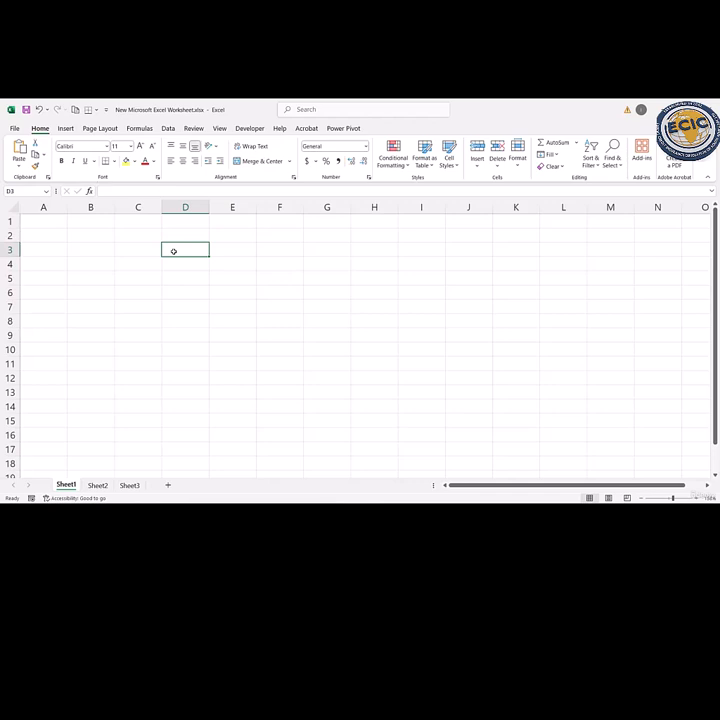
{"action": "left_click", "coordinate": [41, 223]}
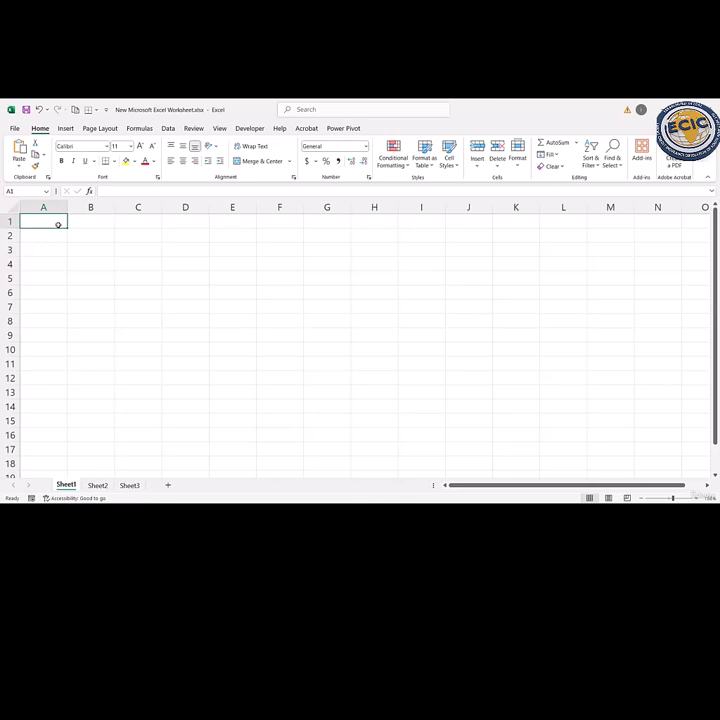
{"action": "left_click", "coordinate": [90, 222]}
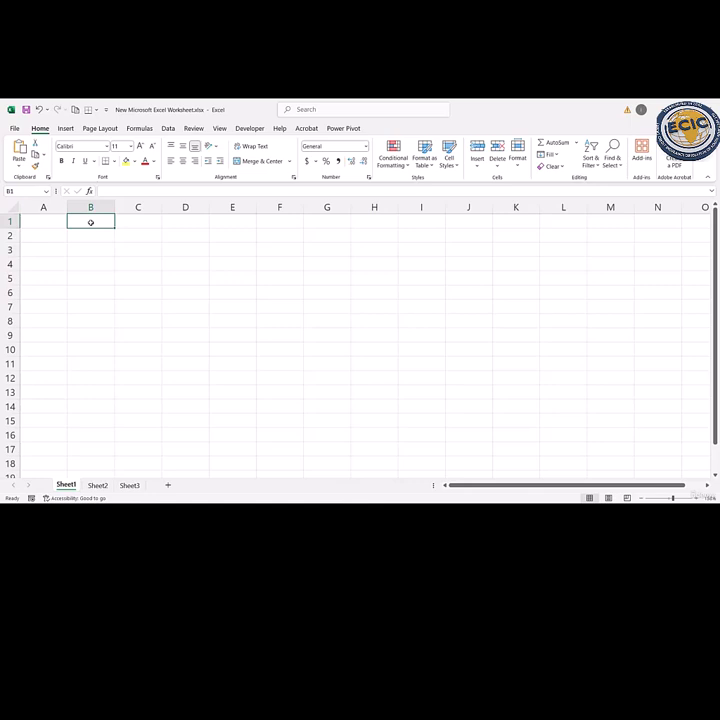
Enter the column headings NAME in cell B1 and SCORE in cell C1
{"action": "type", "text": "NAME"}
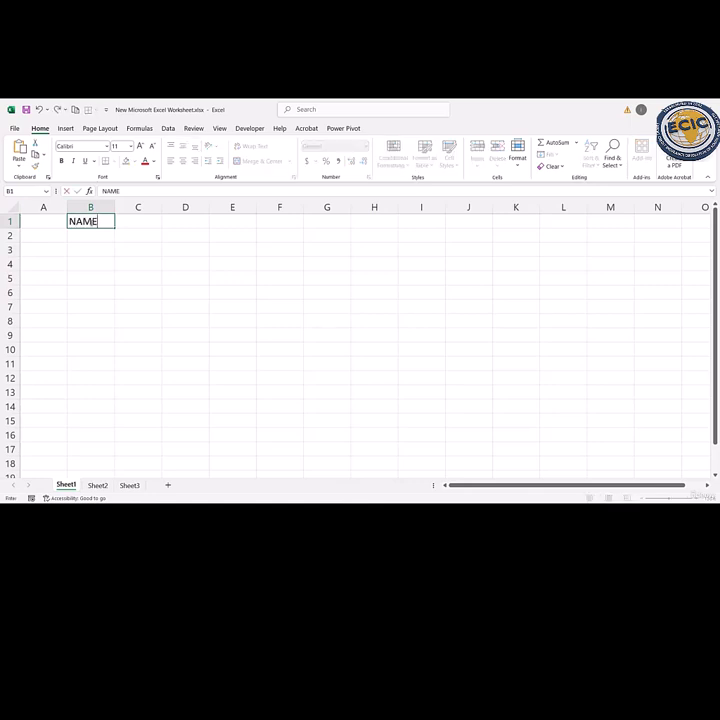
{"action": "key", "text": "Tab"}
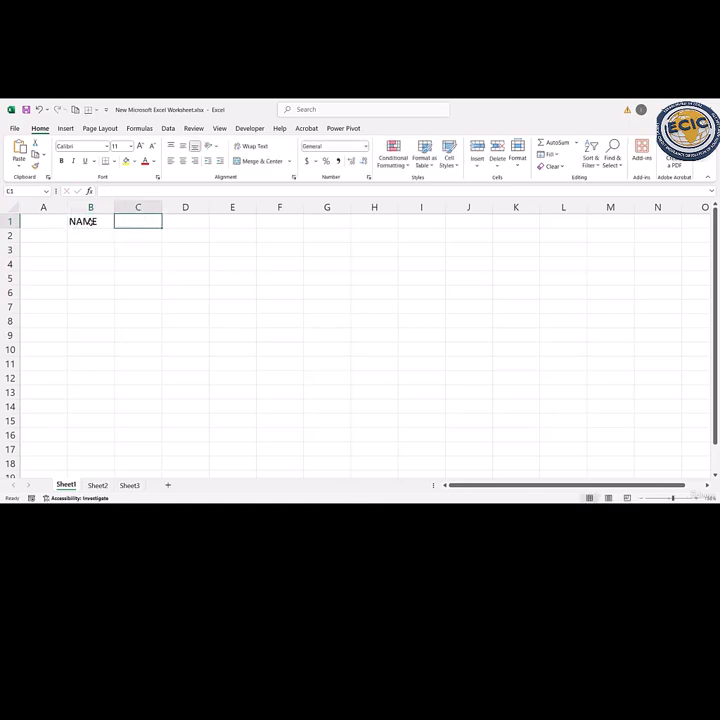
{"action": "type", "text": "SCORE"}
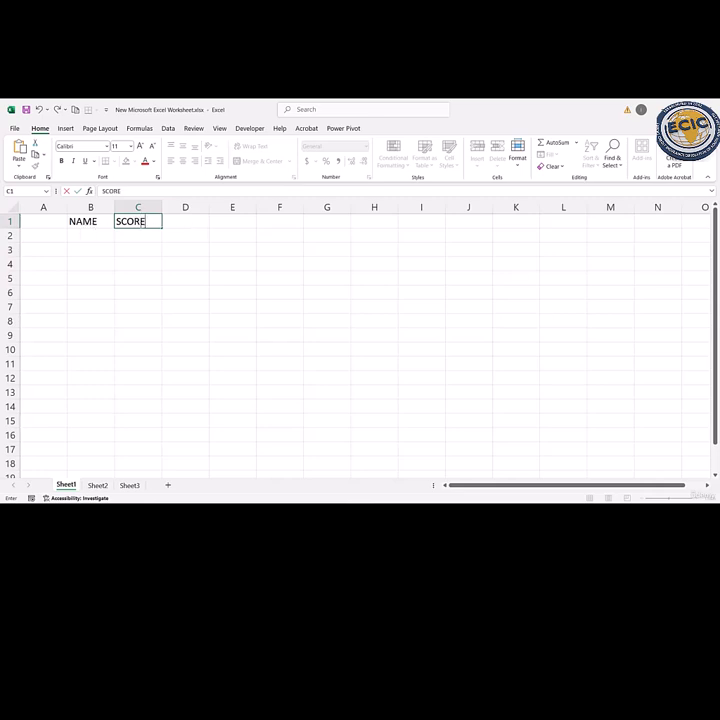
{"action": "key", "text": "Return"}
{"action": "key", "text": "Up"}
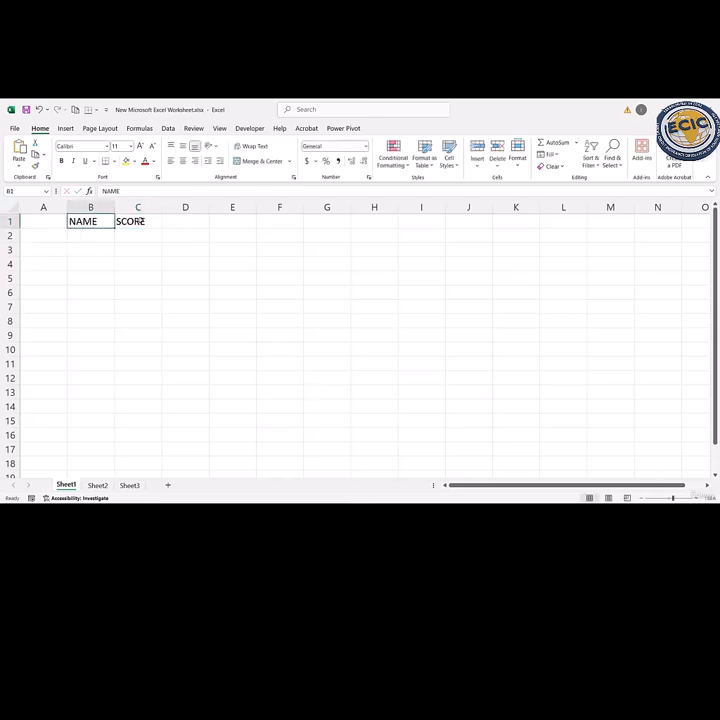
{"action": "left_click", "coordinate": [141, 222]}
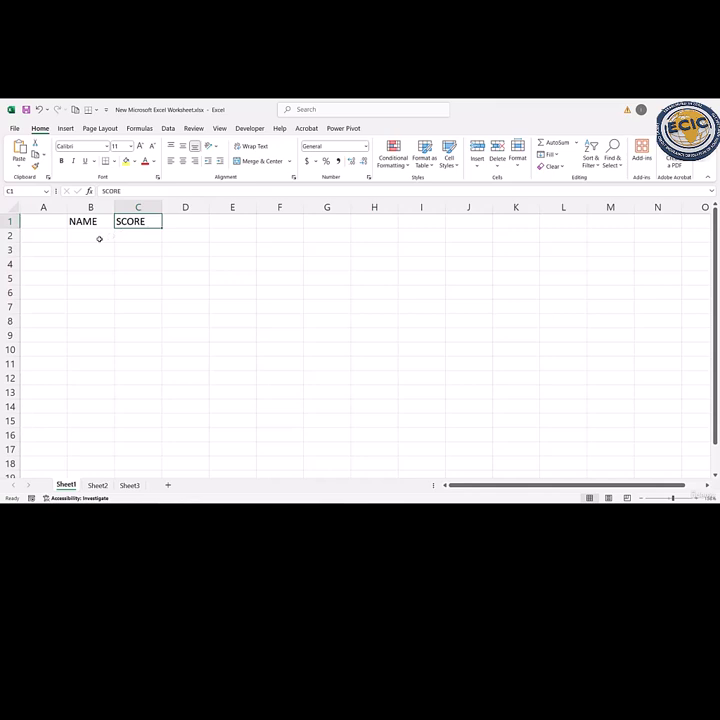
Fill cells B2 to B4 under the NAME heading with three people's first names
{"action": "left_click", "coordinate": [92, 238]}
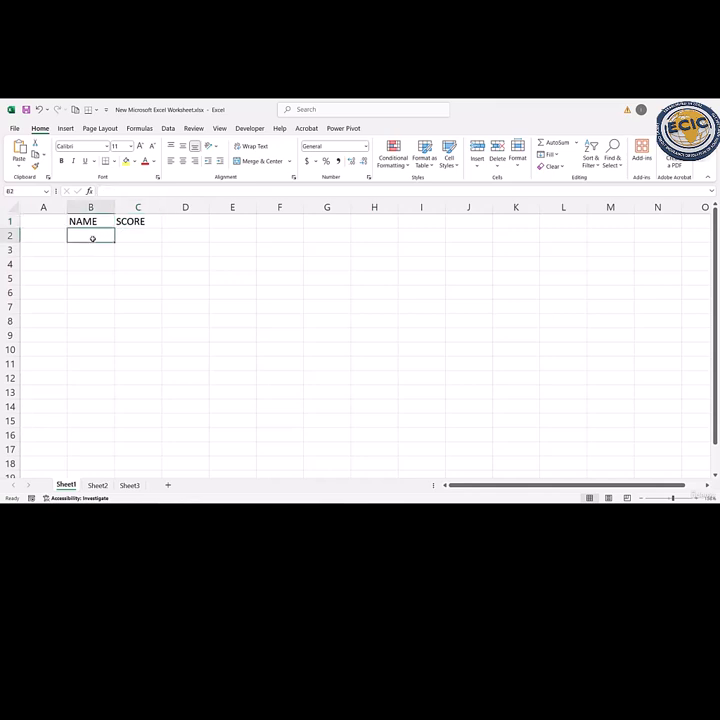
{"action": "type", "text": "JOHN"}
{"action": "key", "text": "Return"}
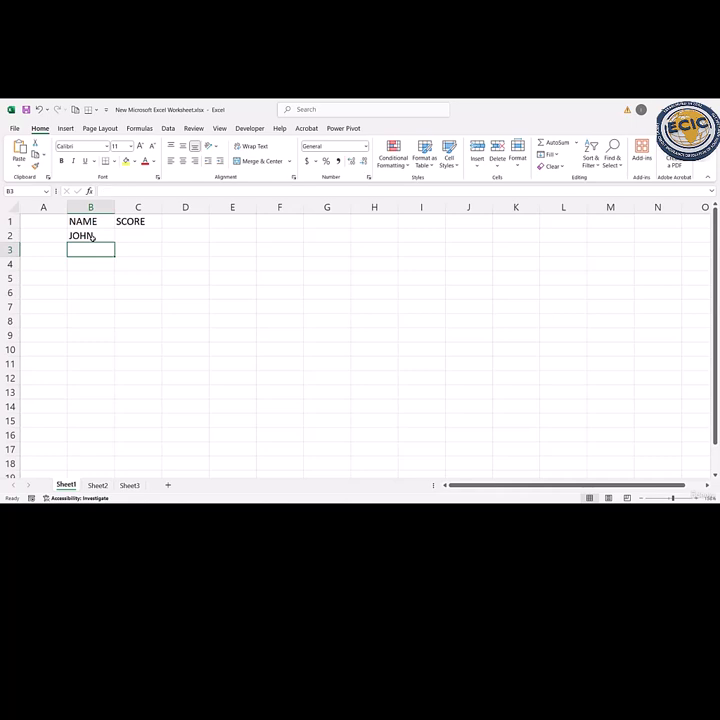
{"action": "type", "text": "SARAH"}
{"action": "key", "text": "Return"}
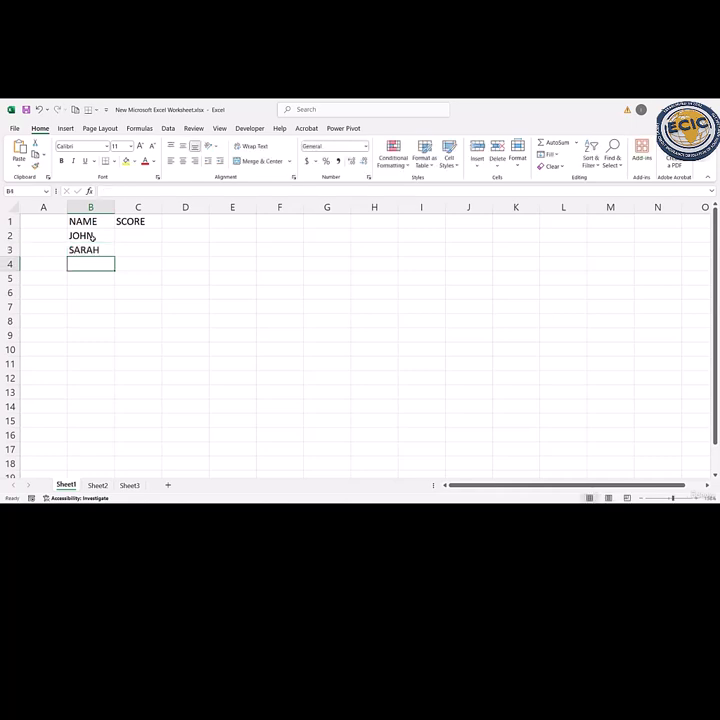
{"action": "type", "text": "DAVID"}
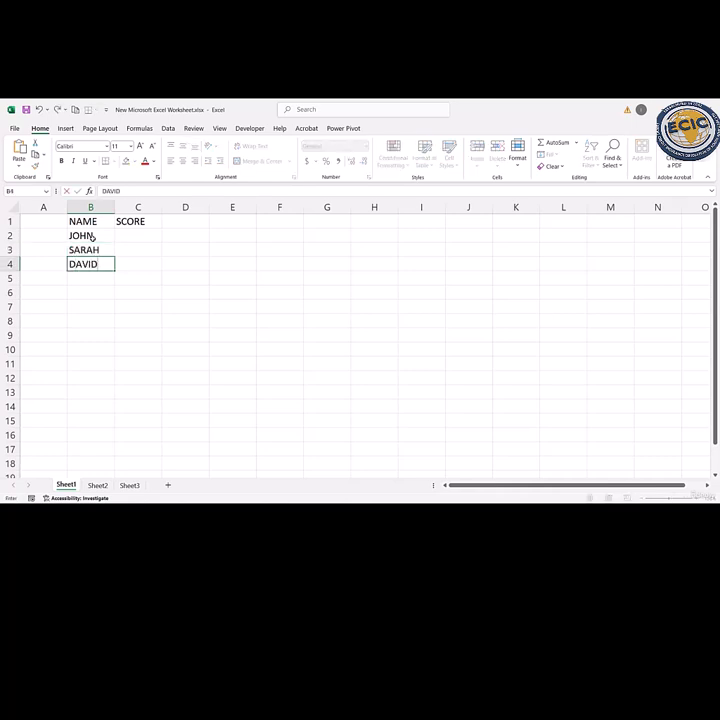
{"action": "key", "text": "Return"}
Enter the scores 86, 79 and 88 in cells C2 to C4
{"action": "double_click", "coordinate": [138, 235]}
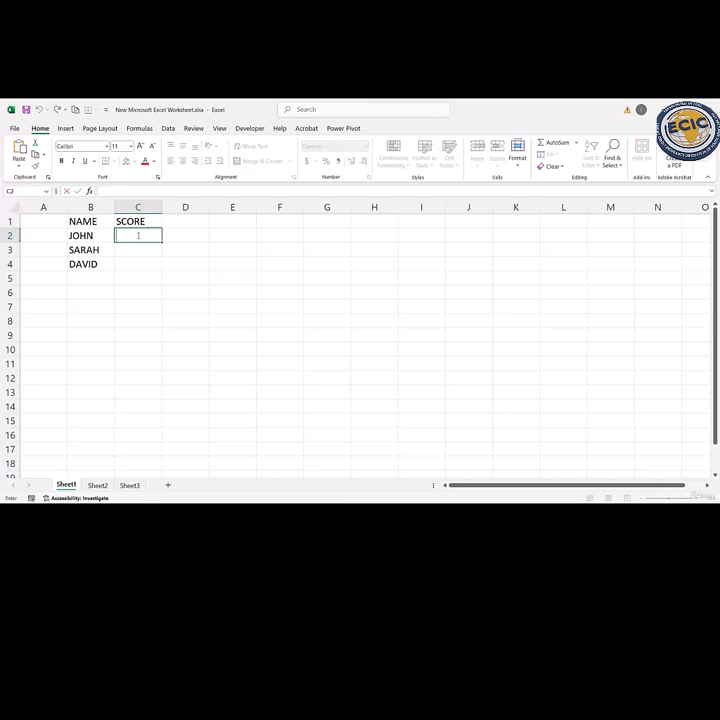
{"action": "type", "text": "86"}
{"action": "key", "text": "Return"}
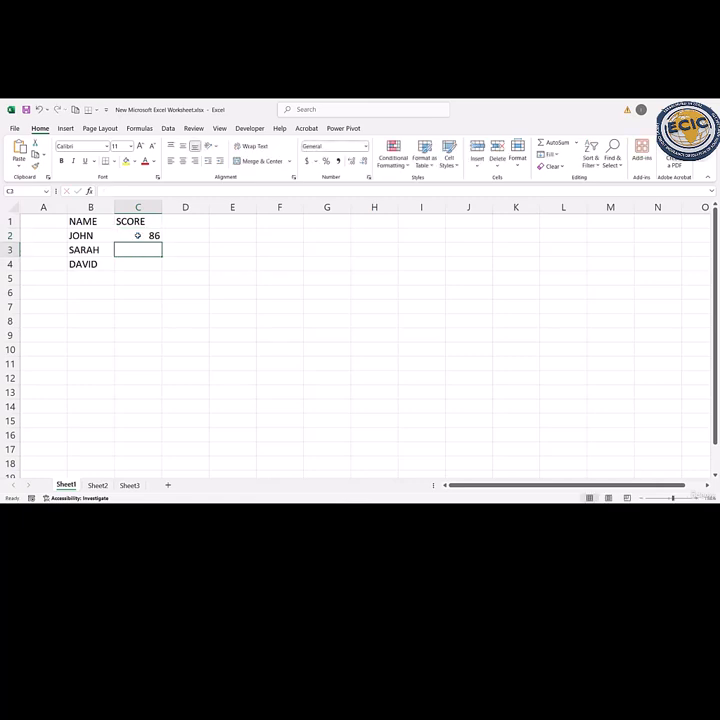
{"action": "type", "text": "79"}
{"action": "key", "text": "Return"}
{"action": "type", "text": "88"}
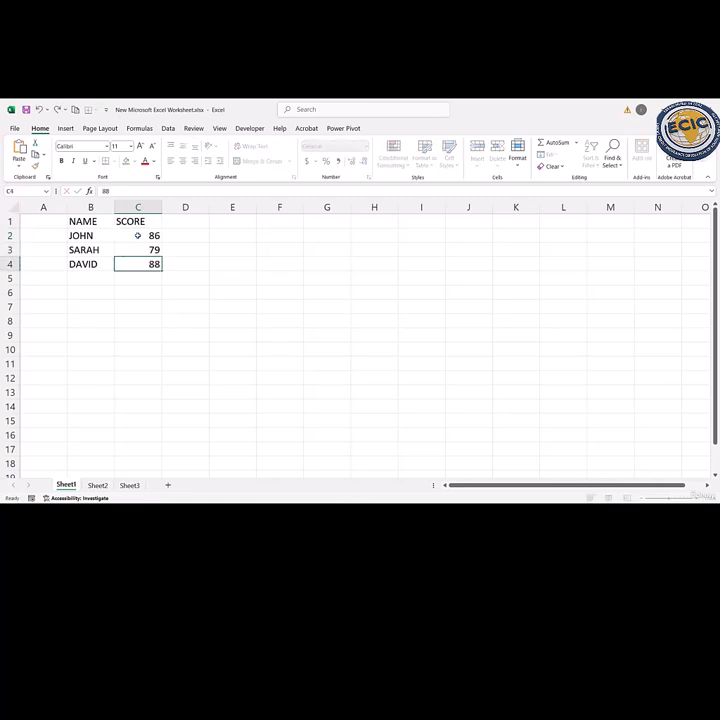
{"action": "key", "text": "Return"}
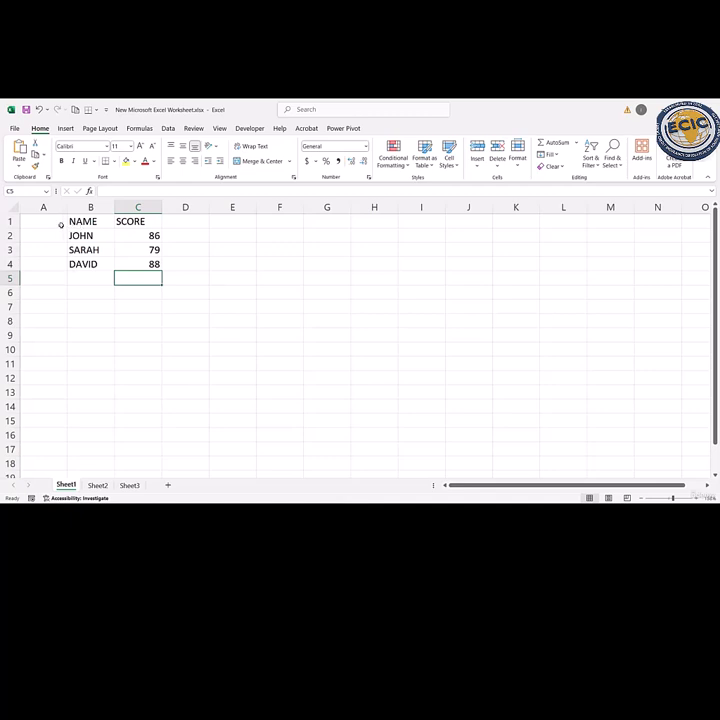
Enter the numbers 1, 2 and 3 in cells A1 to A3
{"action": "left_click", "coordinate": [56, 223]}
{"action": "type", "text": "1"}
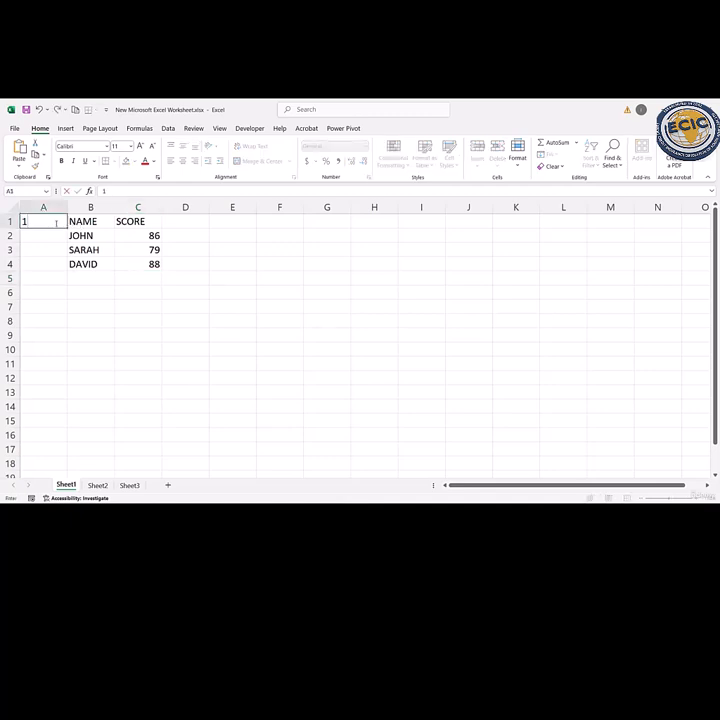
{"action": "key", "text": "Return"}
{"action": "type", "text": "2"}
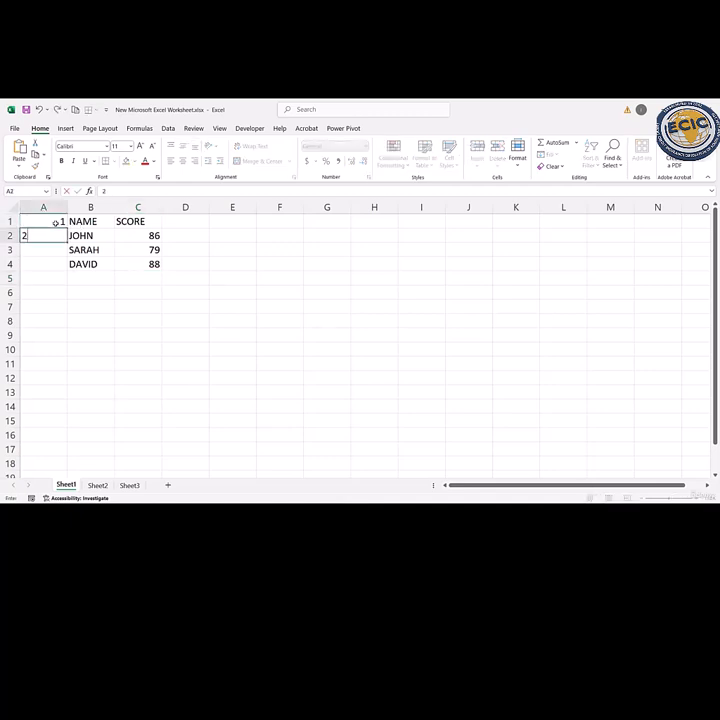
{"action": "key", "text": "Return"}
{"action": "type", "text": "3"}
{"action": "key", "text": "Return"}
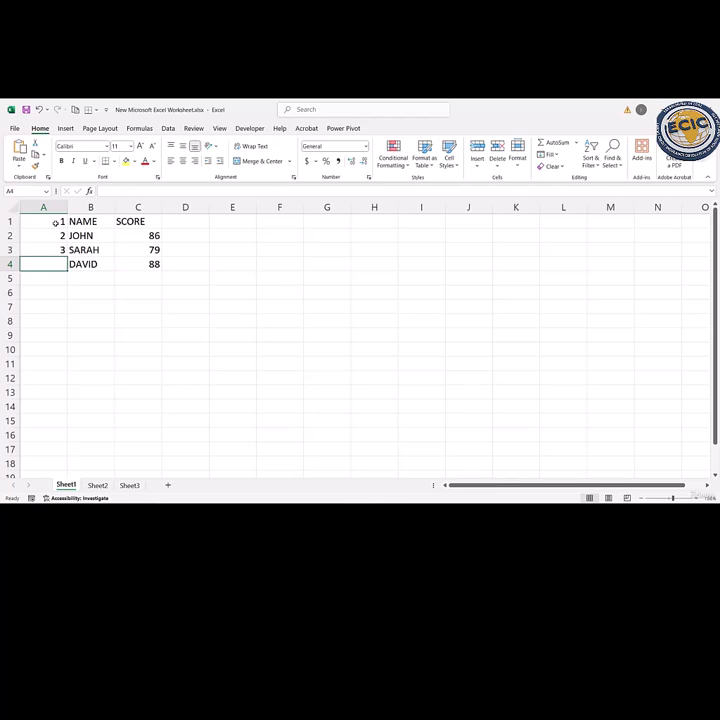
Clear cell A1 and number the three people 1, 2 and 3 in cells A2 to A4
{"action": "double_click", "coordinate": [57, 222]}
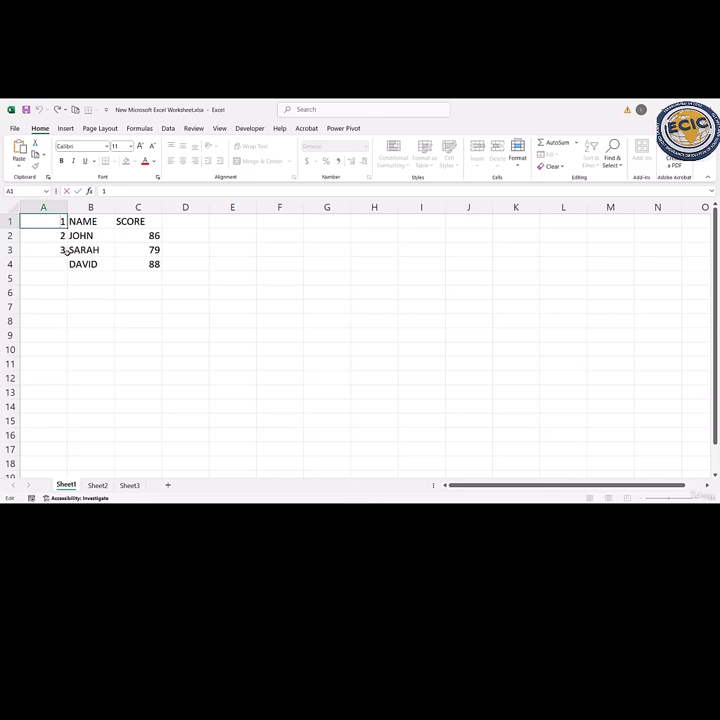
{"action": "key", "text": "BackSpace"}
{"action": "double_click", "coordinate": [61, 236]}
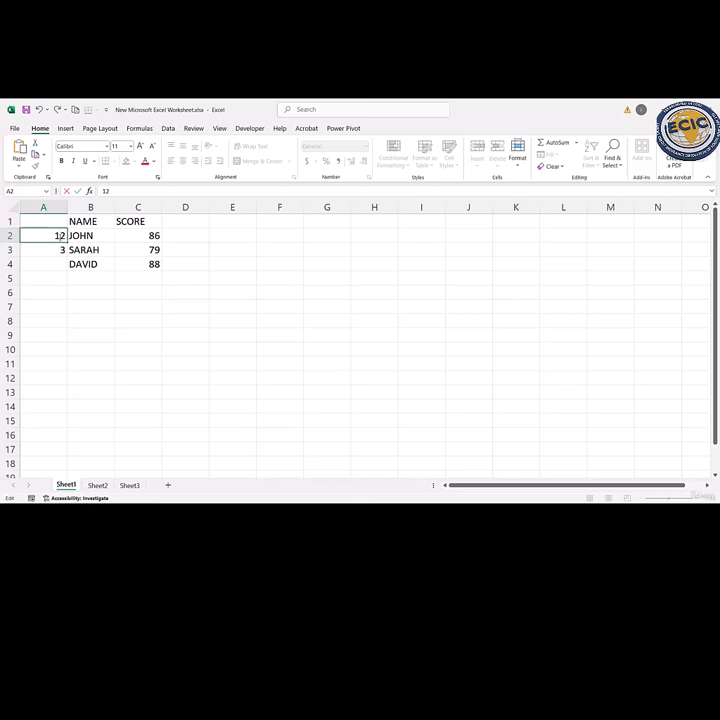
{"action": "key", "text": "BackSpace"}
{"action": "key", "text": "Return"}
{"action": "type", "text": "2"}
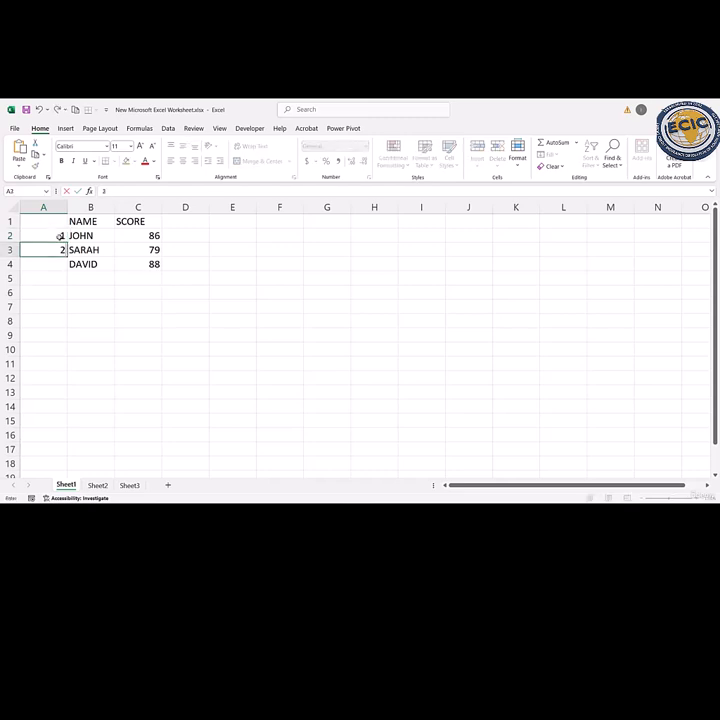
{"action": "key", "text": "Return"}
{"action": "type", "text": "3"}
{"action": "key", "text": "Return"}
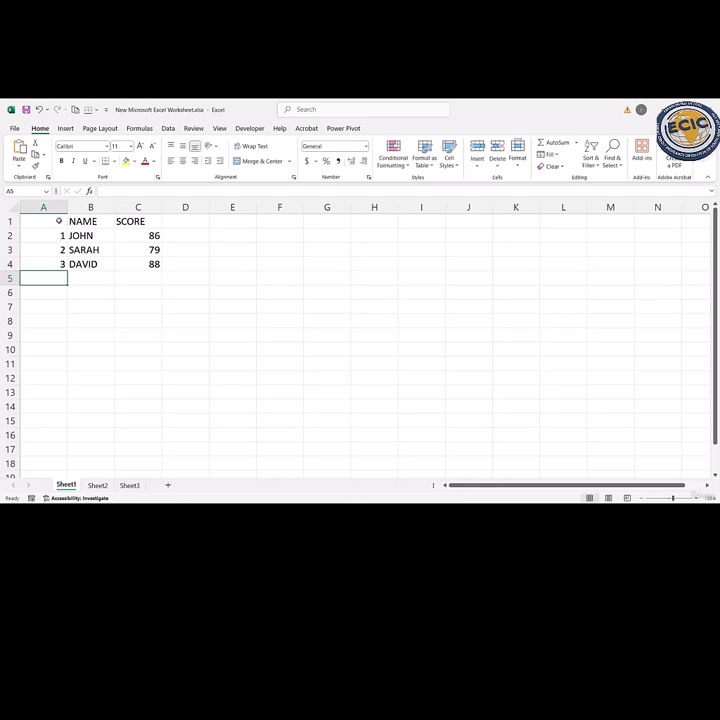
Apply All Borders to the table in range A1:C4
{"action": "left_click_drag", "start_coordinate": [58, 221], "coordinate": [134, 263]}
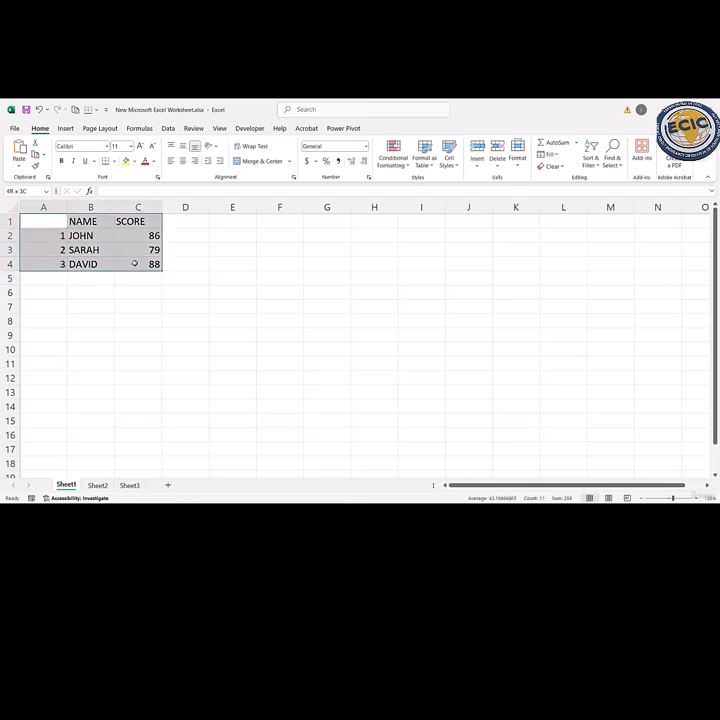
{"action": "left_click", "coordinate": [120, 317]}
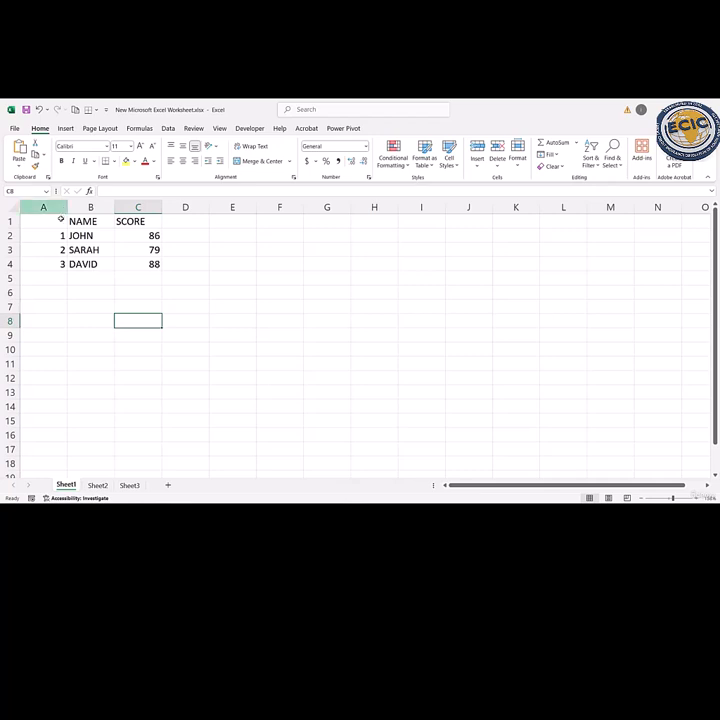
{"action": "left_click_drag", "start_coordinate": [60, 219], "coordinate": [156, 264]}
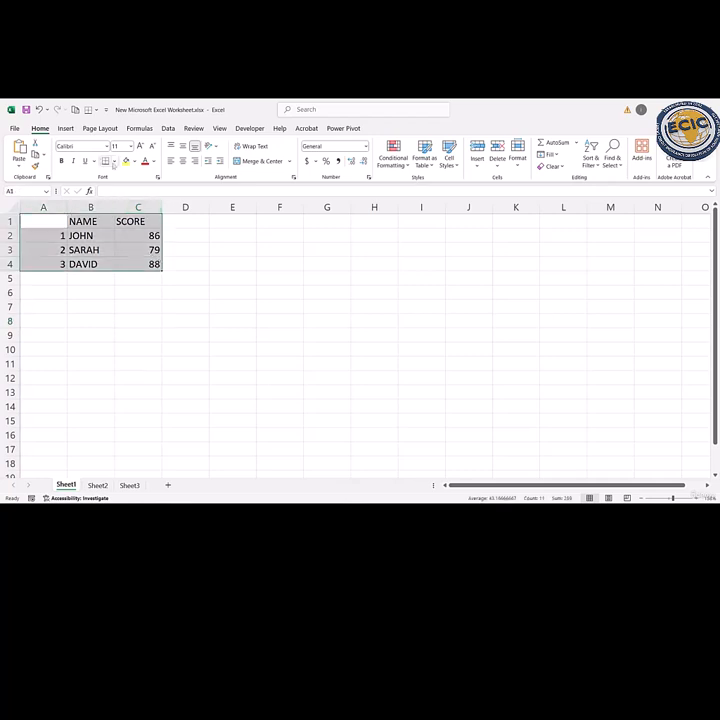
{"action": "left_click", "coordinate": [114, 161]}
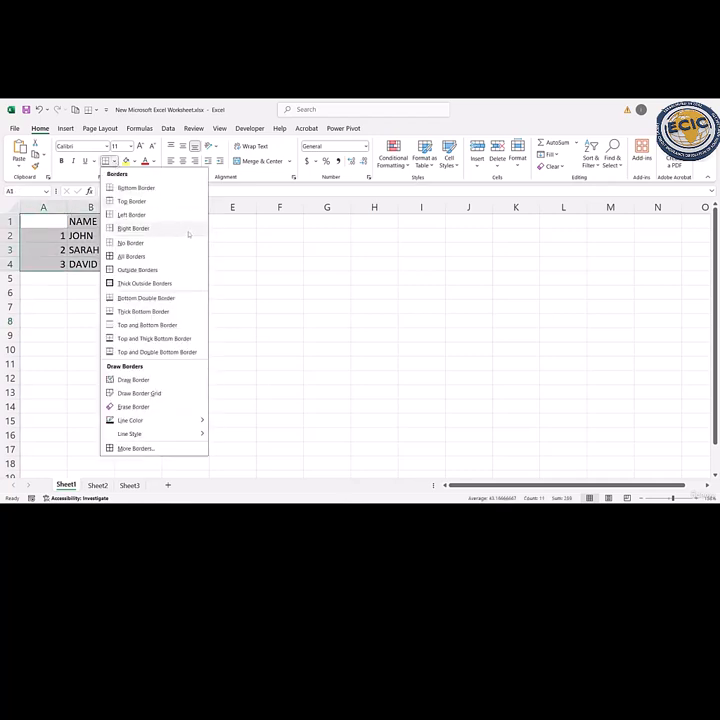
{"action": "left_click", "coordinate": [128, 258]}
{"action": "left_click", "coordinate": [121, 290]}
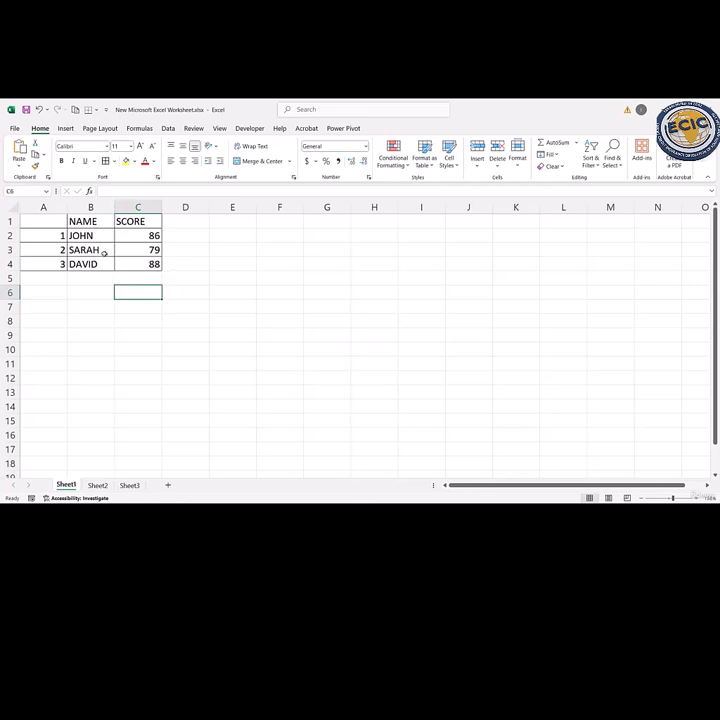
Examine how individual cells hold data by selecting names and scores in the table and empty cells beside it
{"action": "left_click", "coordinate": [80, 236]}
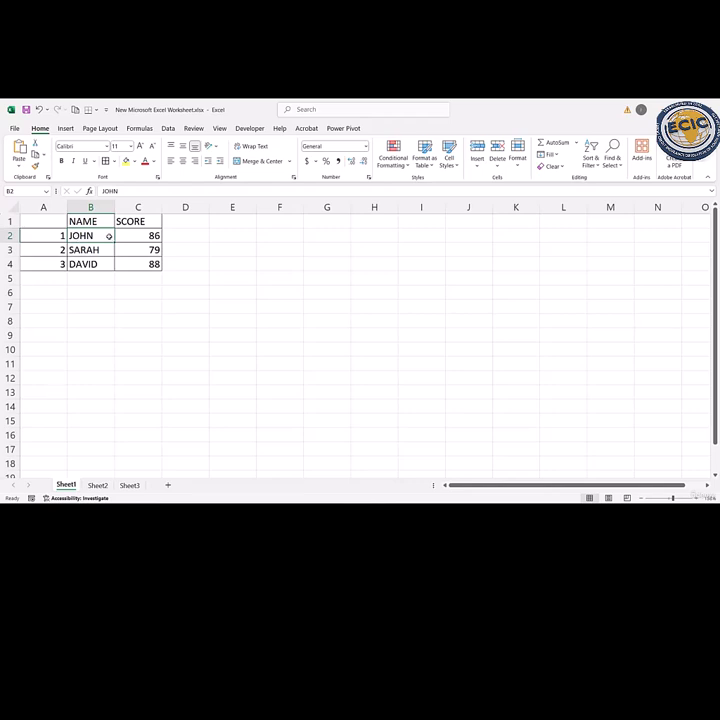
{"action": "left_click", "coordinate": [139, 236]}
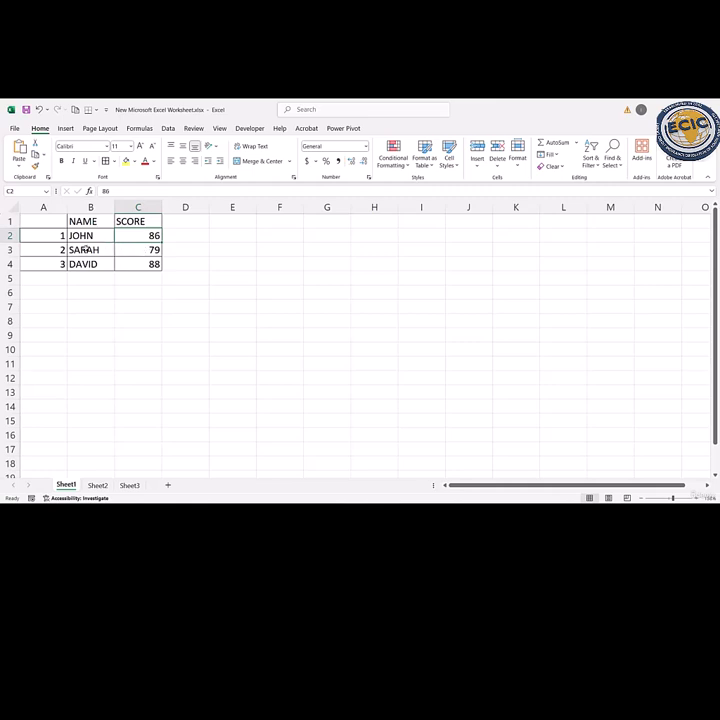
{"action": "left_click", "coordinate": [75, 250]}
{"action": "left_click", "coordinate": [186, 262]}
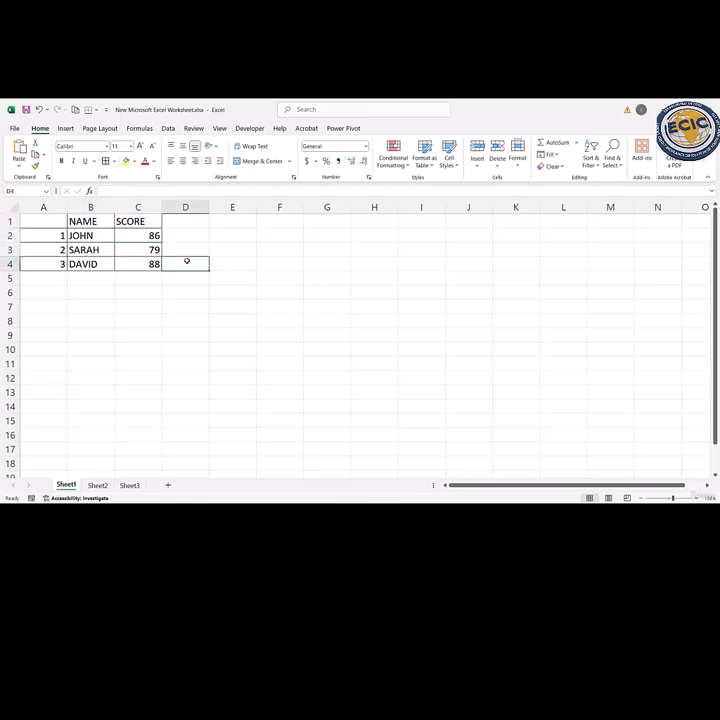
{"action": "left_click", "coordinate": [263, 252]}
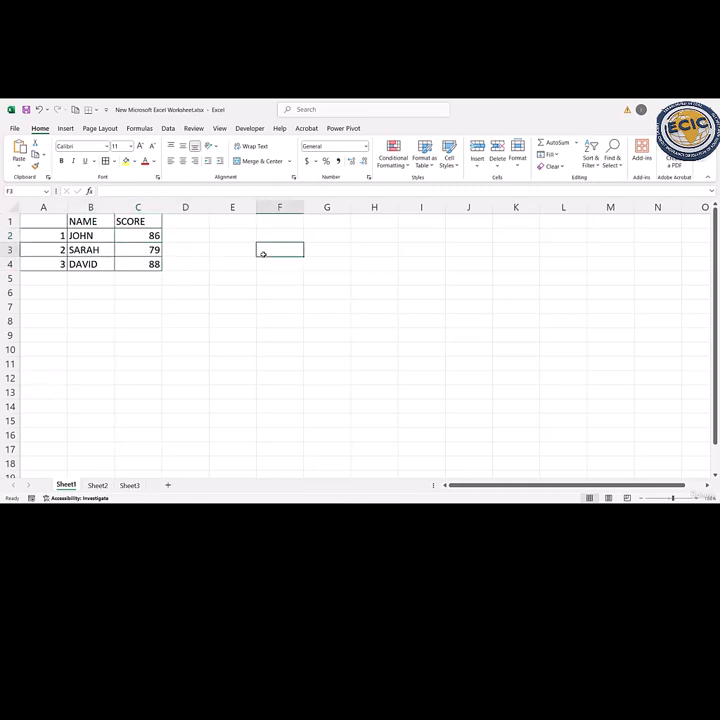
{"action": "left_click", "coordinate": [326, 250]}
{"action": "left_click", "coordinate": [375, 252]}
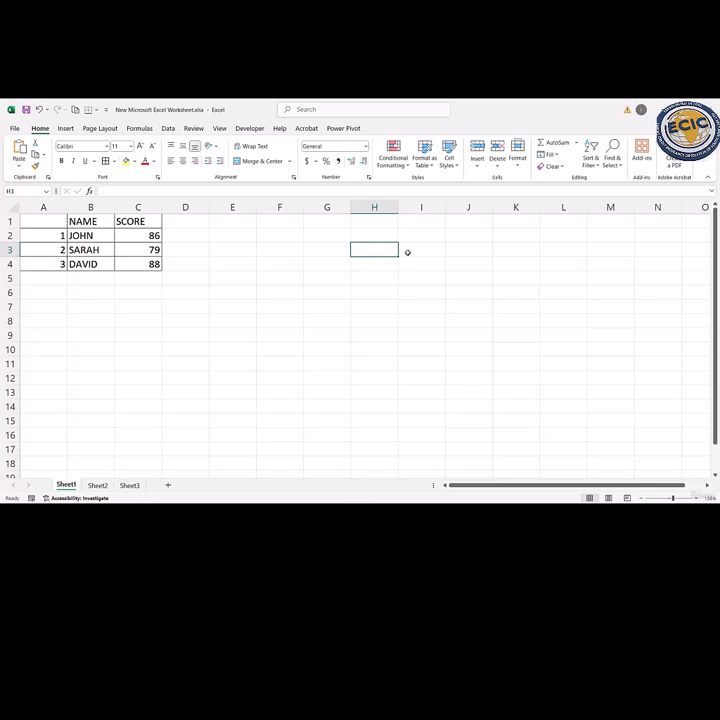
{"action": "left_click", "coordinate": [407, 252]}
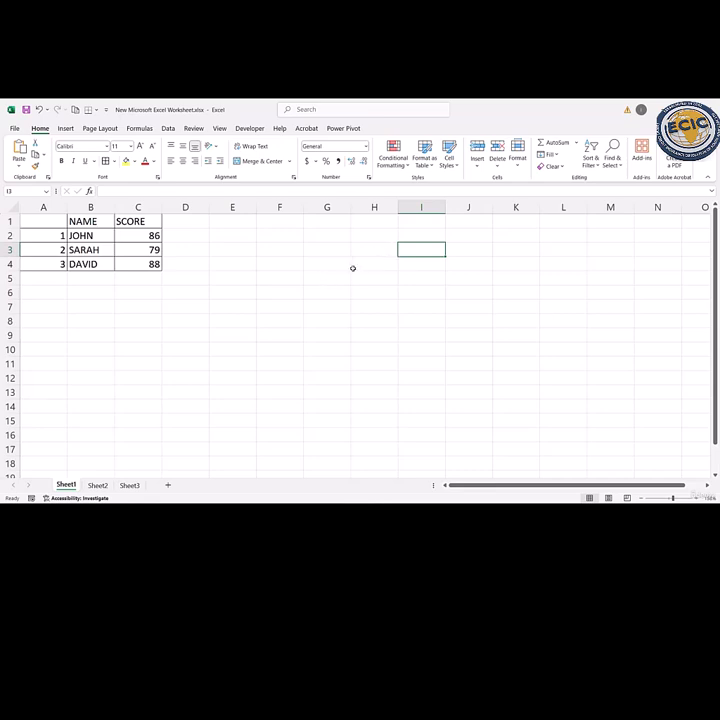
{"action": "left_click", "coordinate": [127, 252]}
{"action": "left_click", "coordinate": [96, 248]}
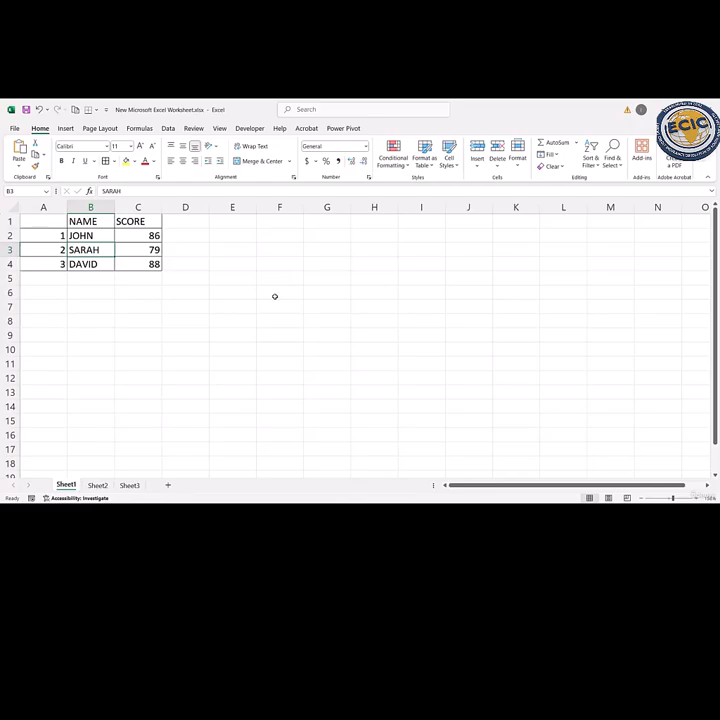
{"action": "left_click", "coordinate": [344, 341]}
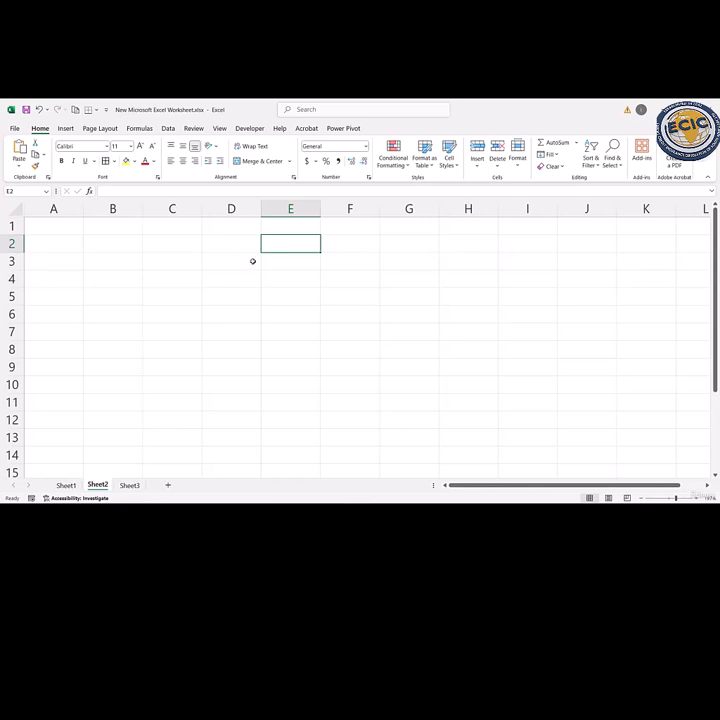
On Sheet2, go from cell E4 to the first cell of row 4, and select cell D4
{"action": "left_click", "coordinate": [273, 280]}
{"action": "key", "text": "Home"}
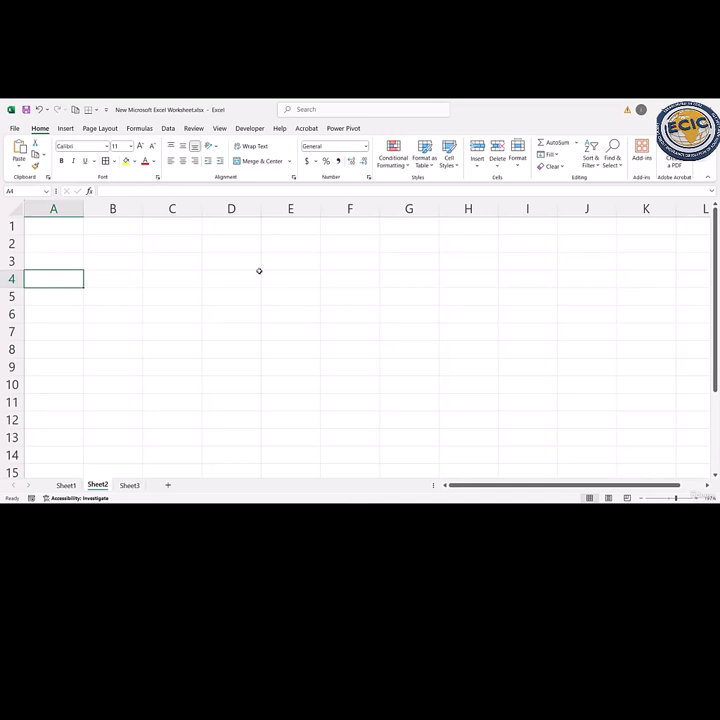
{"action": "left_click", "coordinate": [258, 272]}
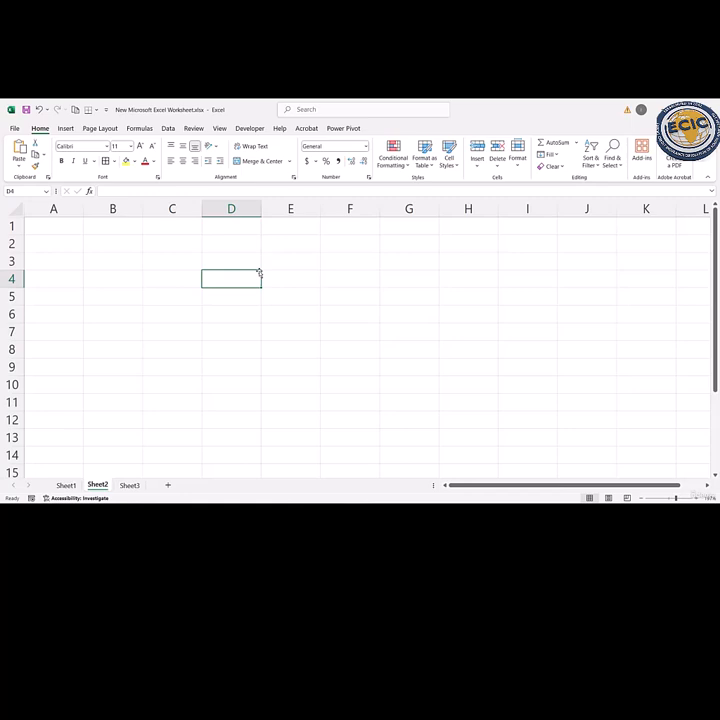
Enter the headers NAME, AGE and CITY in cells C2 to E2 of Sheet2
{"action": "left_click", "coordinate": [172, 244]}
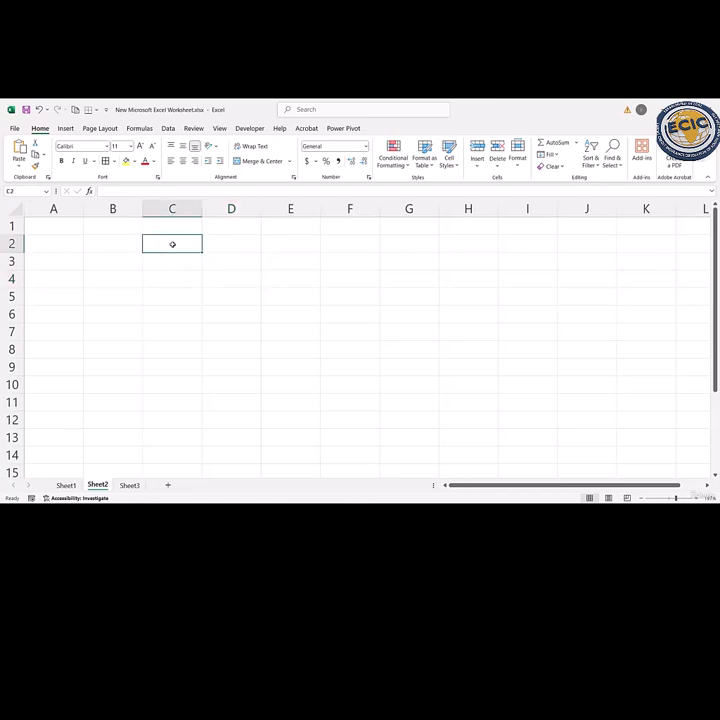
{"action": "left_click", "coordinate": [251, 241]}
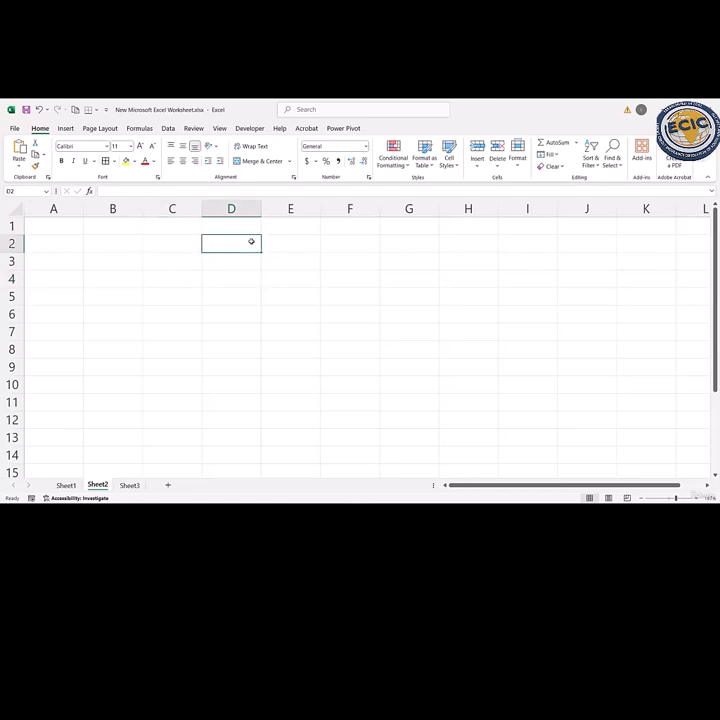
{"action": "left_click", "coordinate": [187, 244]}
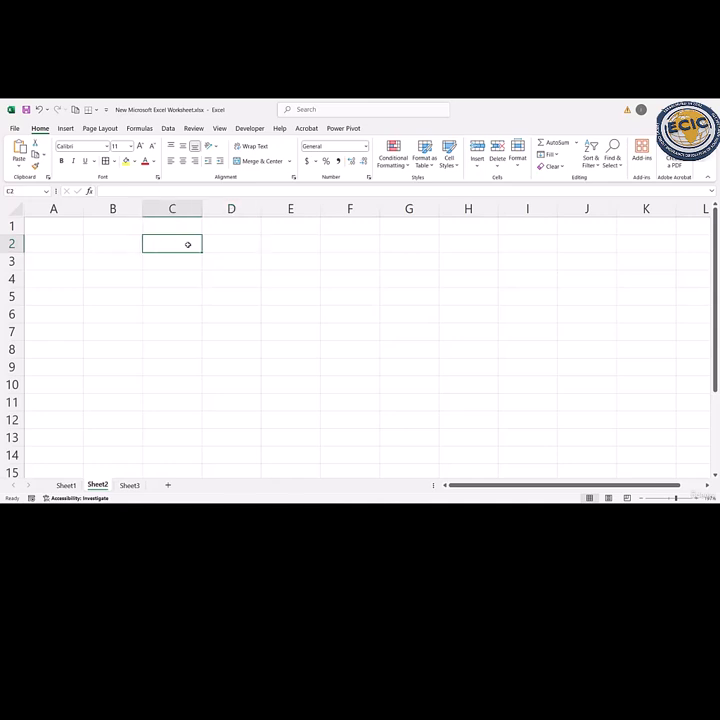
{"action": "type", "text": "NAME"}
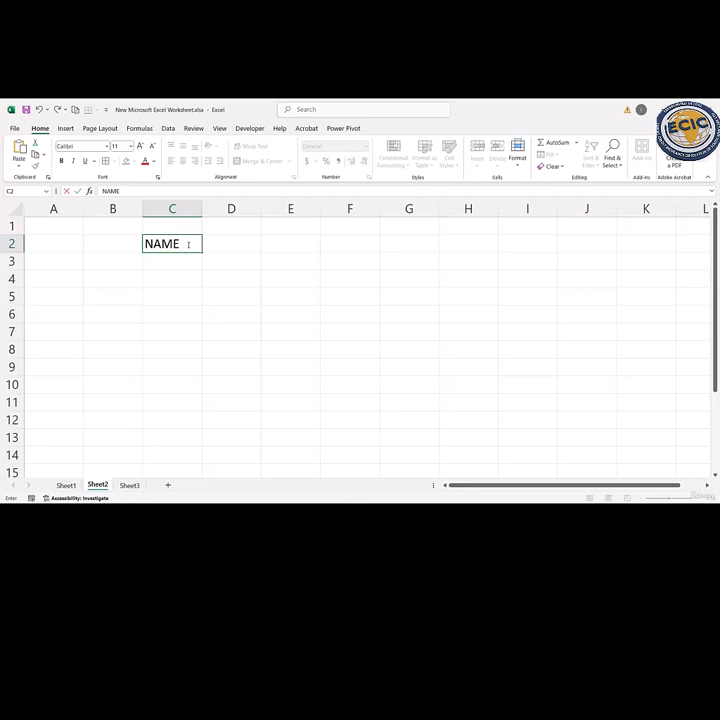
{"action": "key", "text": "Tab"}
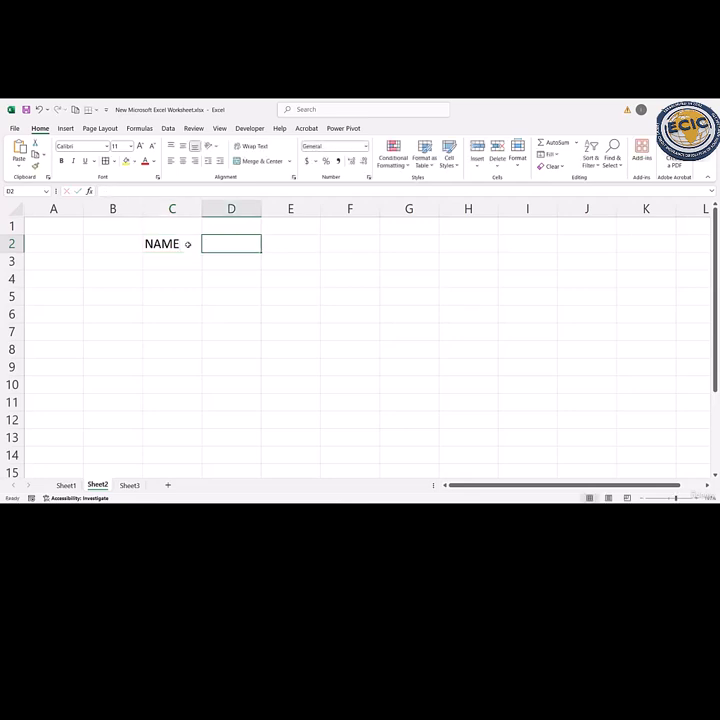
{"action": "type", "text": "AGE"}
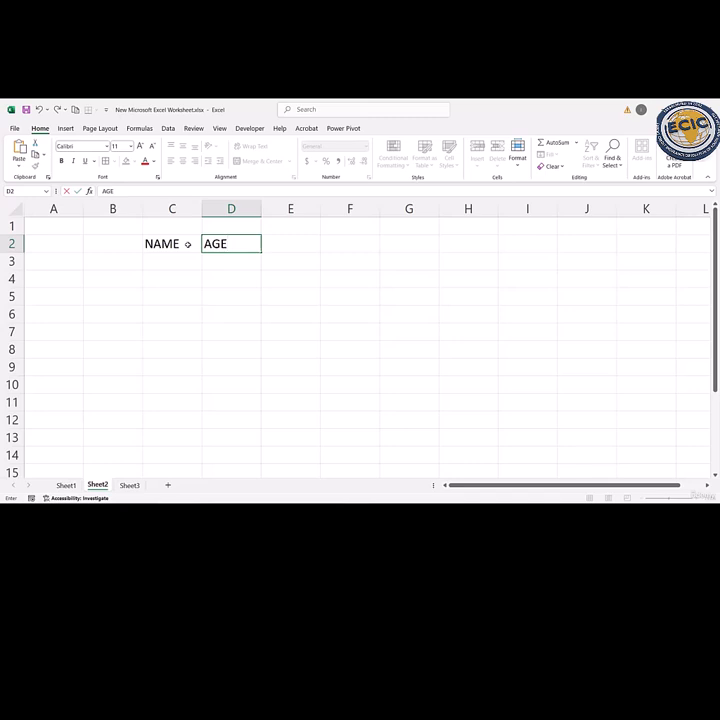
{"action": "key", "text": "Tab"}
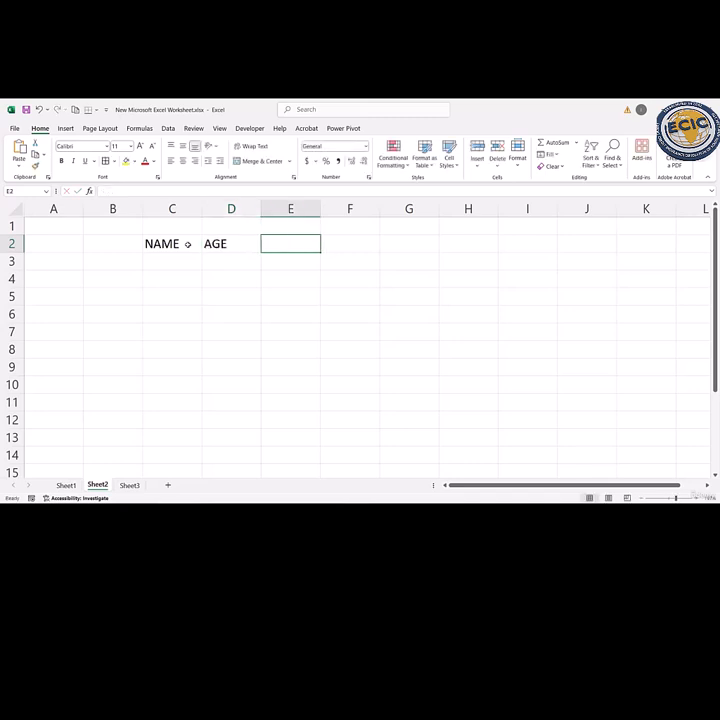
{"action": "type", "text": "CU"}
{"action": "key", "text": "BackSpace"}
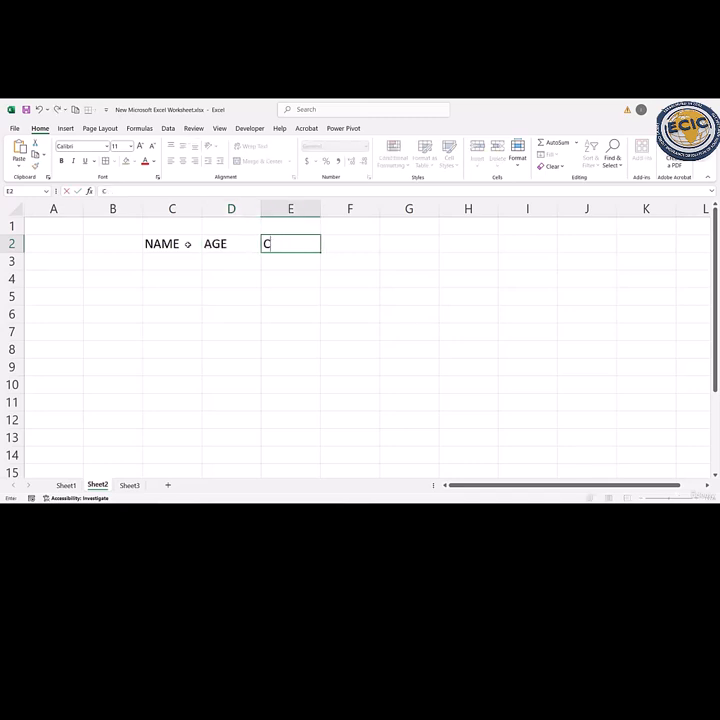
{"action": "type", "text": "ITY"}
{"action": "key", "text": "Return"}
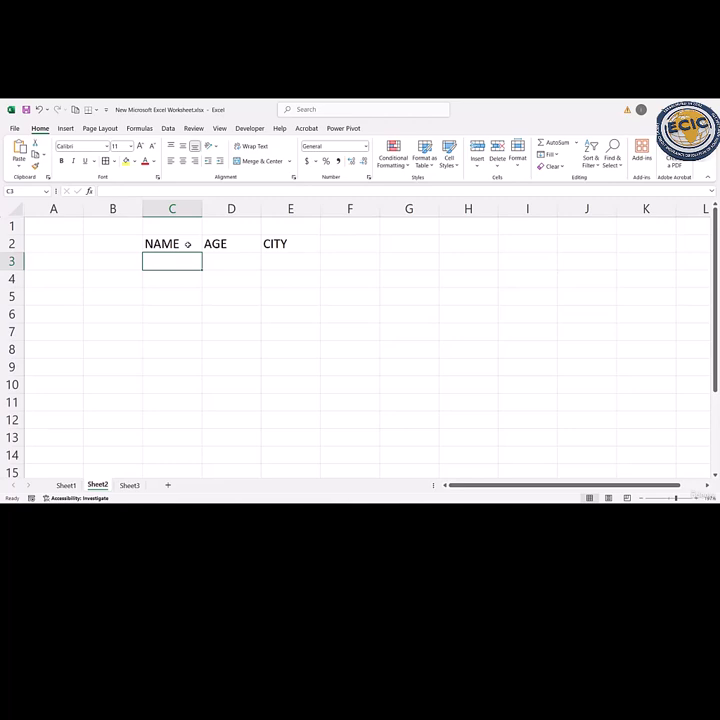
Enter two people's first names in cells C3 and C4 under the NAME header
{"action": "type", "text": "JOHN"}
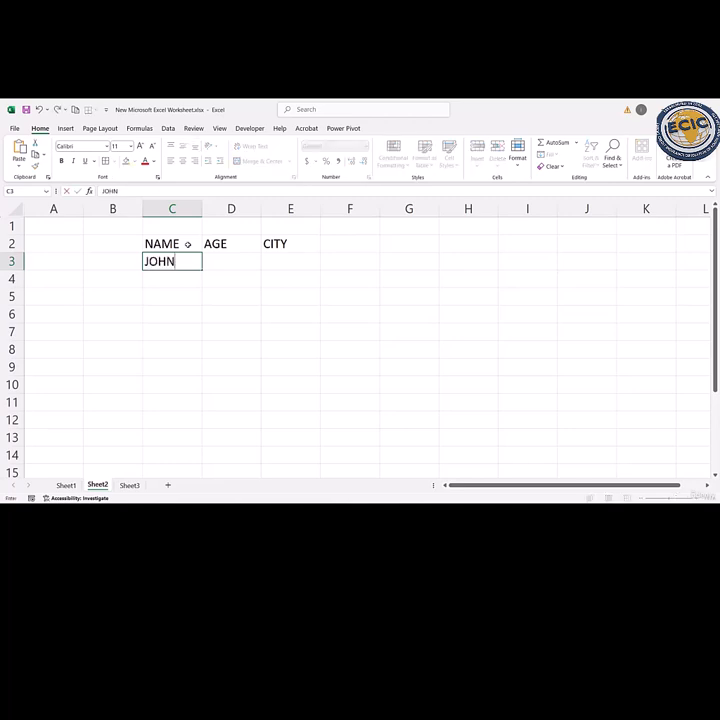
{"action": "key", "text": "Return"}
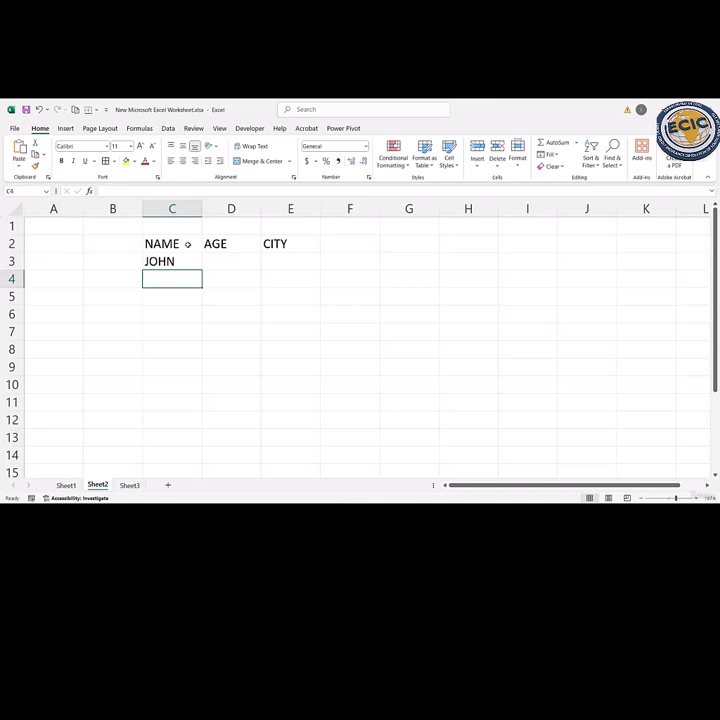
{"action": "type", "text": "SARAH"}
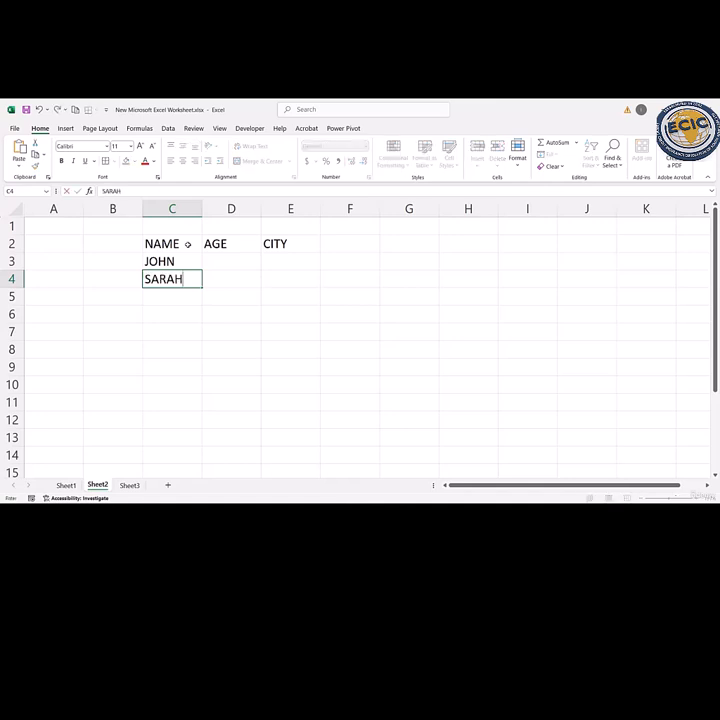
Fill in the ages 24 in cell D3 and 30 in cell D4
{"action": "left_click", "coordinate": [234, 261]}
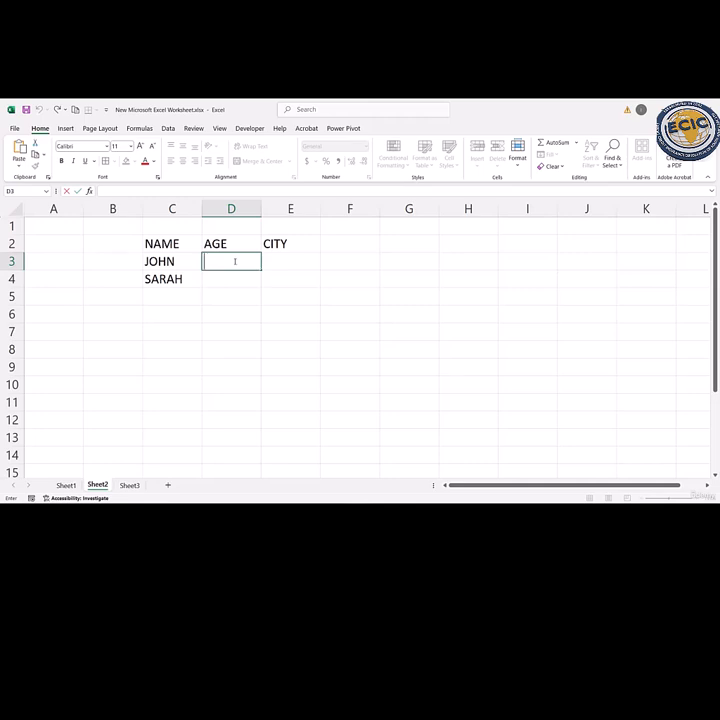
{"action": "type", "text": "24"}
{"action": "key", "text": "Return"}
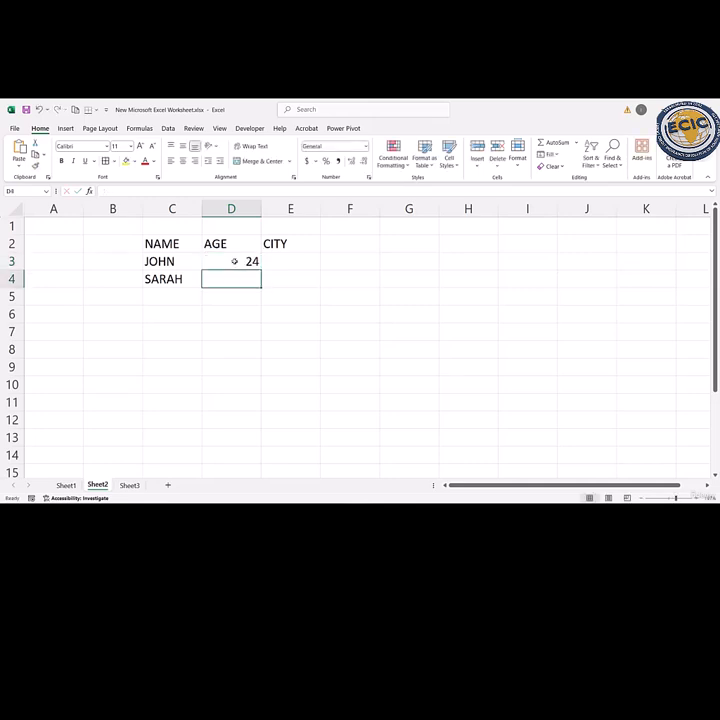
{"action": "type", "text": "30"}
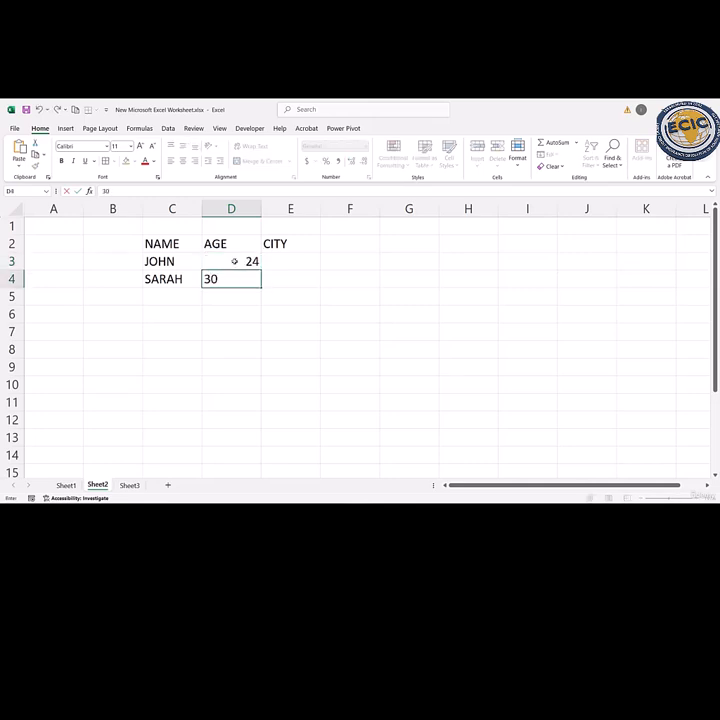
{"action": "key", "text": "Return"}
Fill in the cities LONDON in cell E3 and NY in cell E4
{"action": "left_click", "coordinate": [282, 262]}
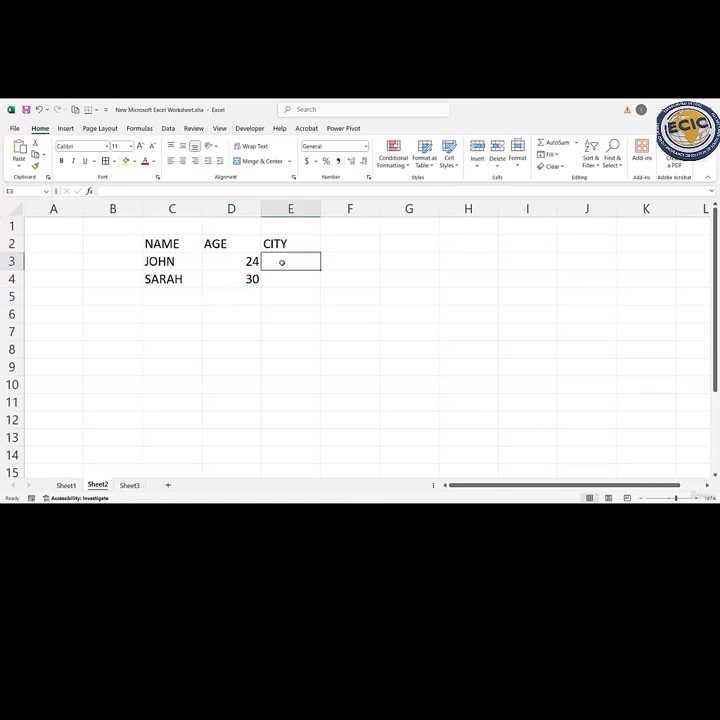
{"action": "type", "text": "LONDON"}
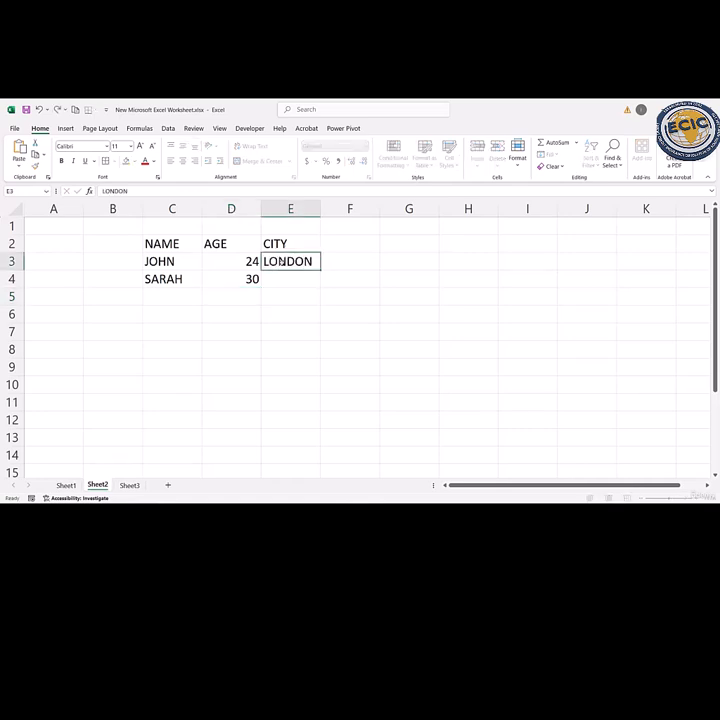
{"action": "key", "text": "Return"}
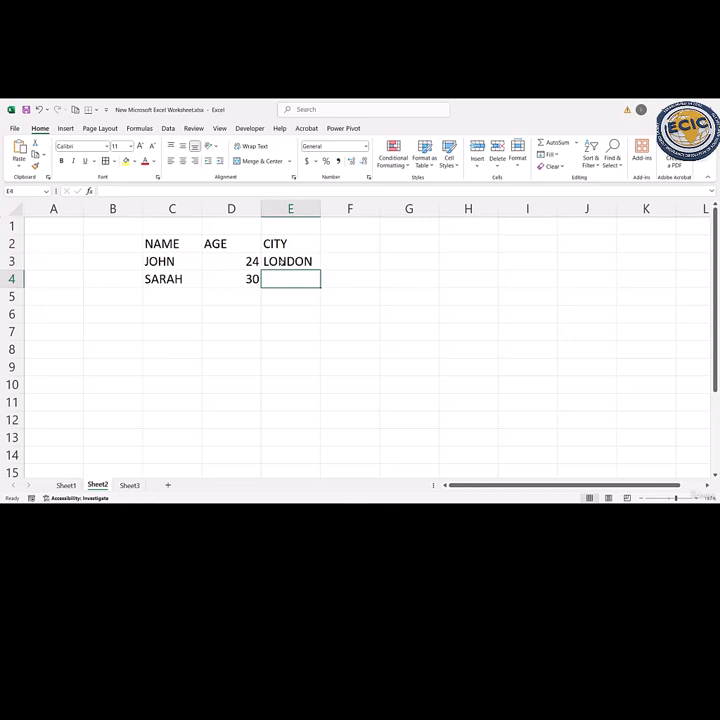
{"action": "type", "text": "NY"}
{"action": "key", "text": "Return"}
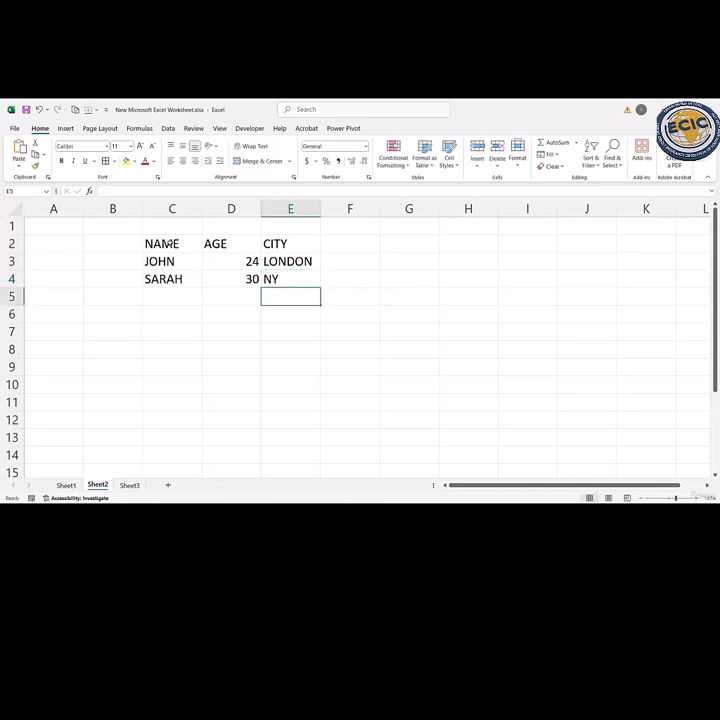
Apply All Borders to the table in range C2:E4 and deselect it
{"action": "left_click_drag", "start_coordinate": [165, 244], "coordinate": [296, 284]}
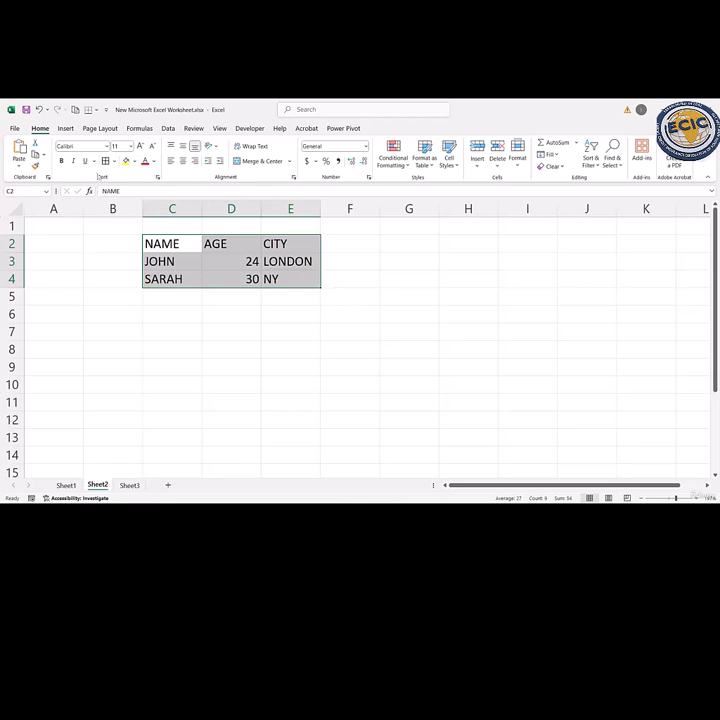
{"action": "left_click", "coordinate": [105, 161]}
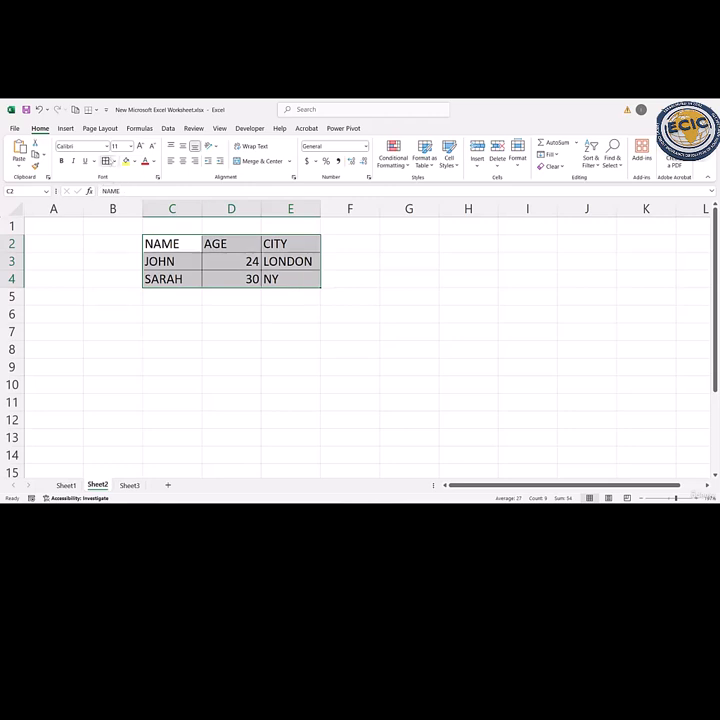
{"action": "left_click", "coordinate": [282, 353]}
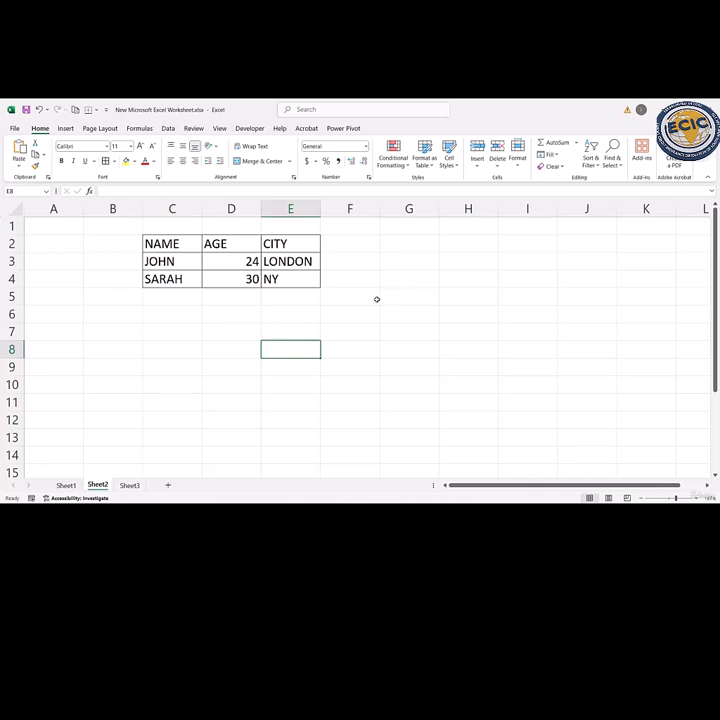
Start entering TABLE in cell G4, discard the entry, and go to the first cell of row 4
{"action": "left_click", "coordinate": [408, 278]}
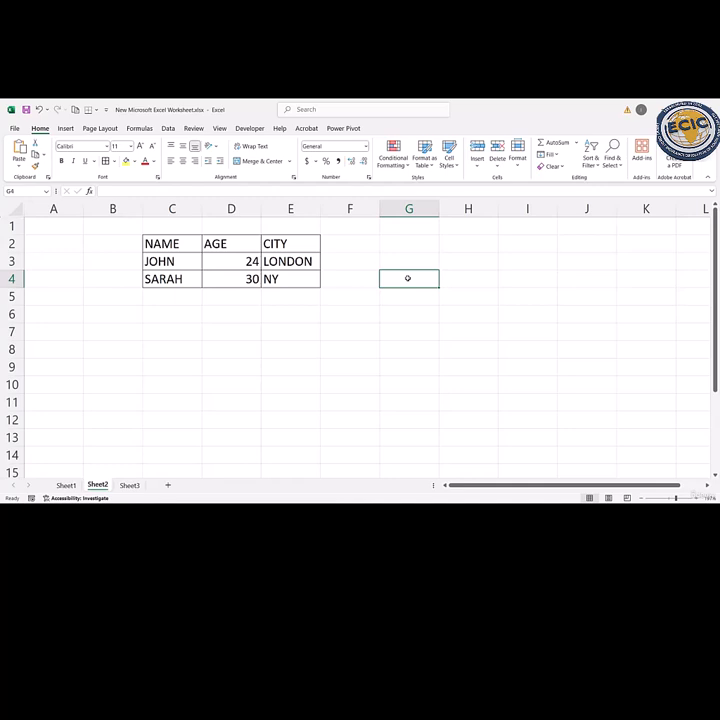
{"action": "type", "text": "TABLE"}
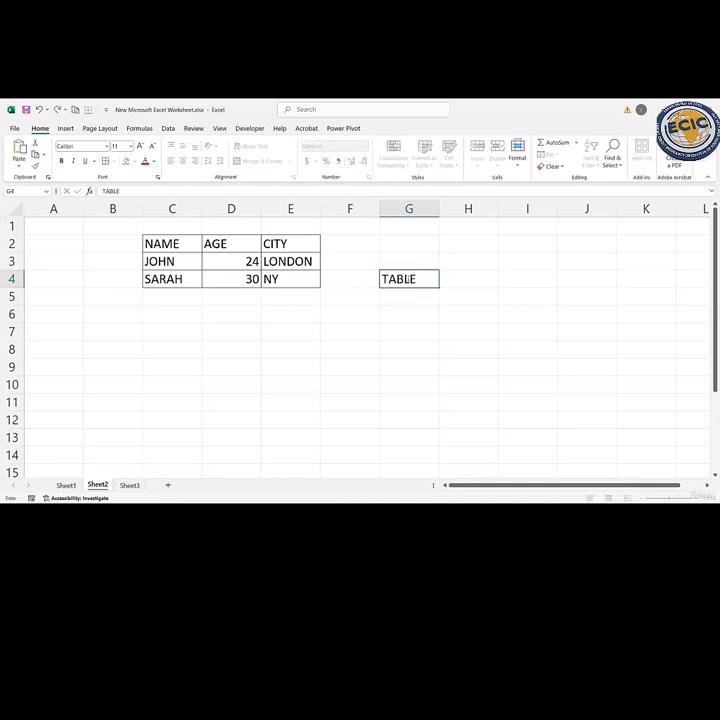
{"action": "key", "text": "Escape"}
{"action": "key", "text": "Home"}
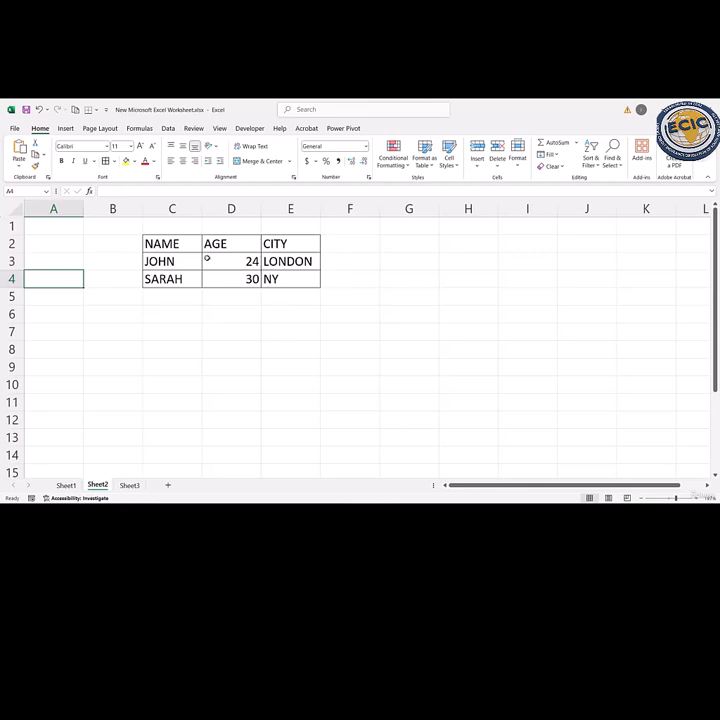
Edit cell C3 to replace the first person's name with a different first name
{"action": "double_click", "coordinate": [184, 262]}
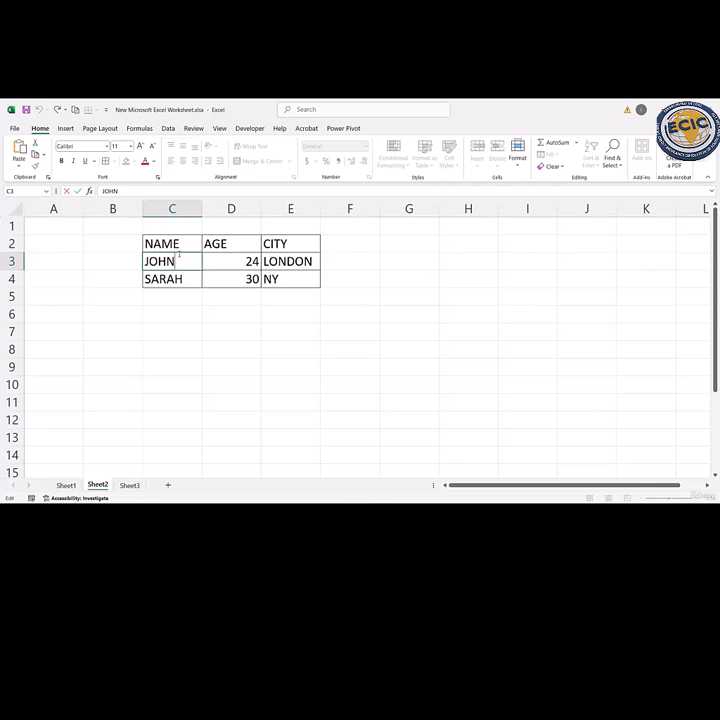
{"action": "key", "text": "BackSpace"}
{"action": "key", "text": "BackSpace"}
{"action": "key", "text": "BackSpace"}
{"action": "key", "text": "BackSpace"}
{"action": "type", "text": "DAVID"}
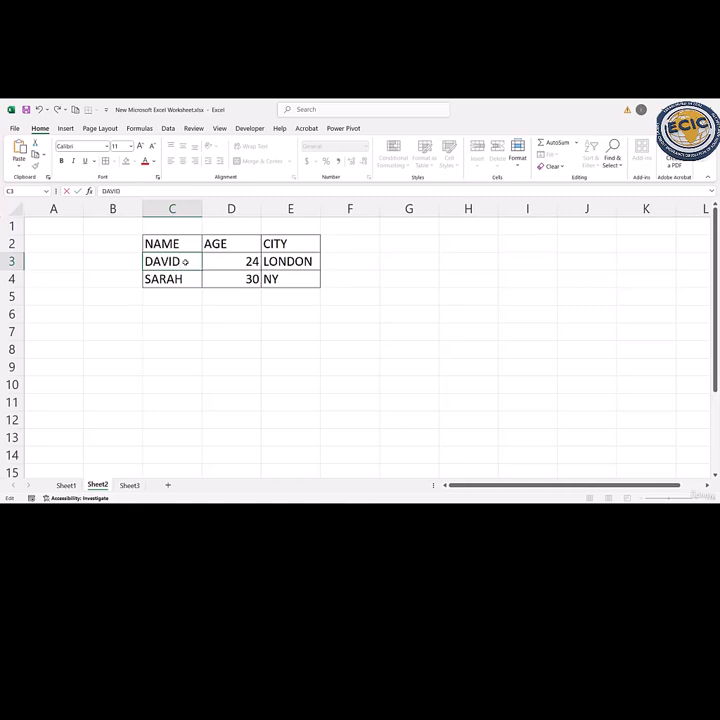
{"action": "key", "text": "Return"}
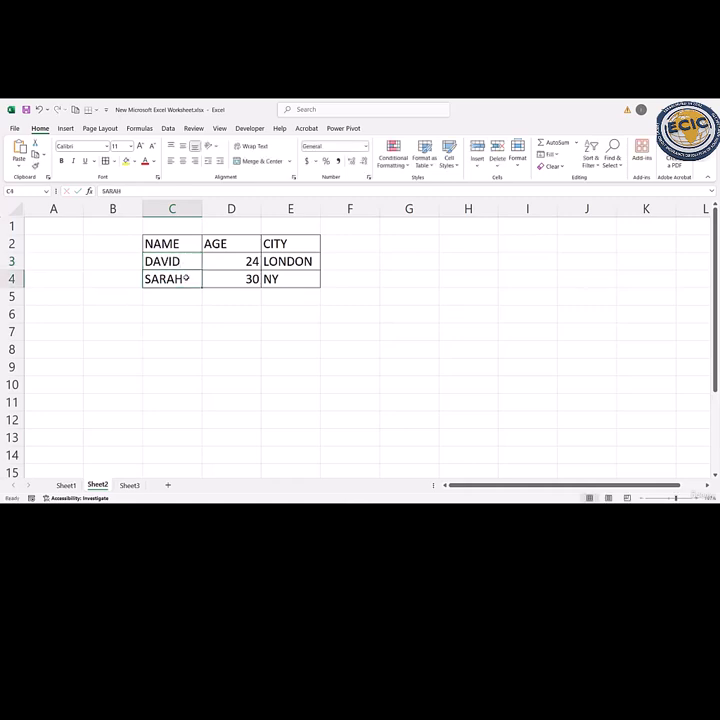
Replace the name in cell C4 with a longer one and autofit column C to its contents
{"action": "double_click", "coordinate": [186, 278]}
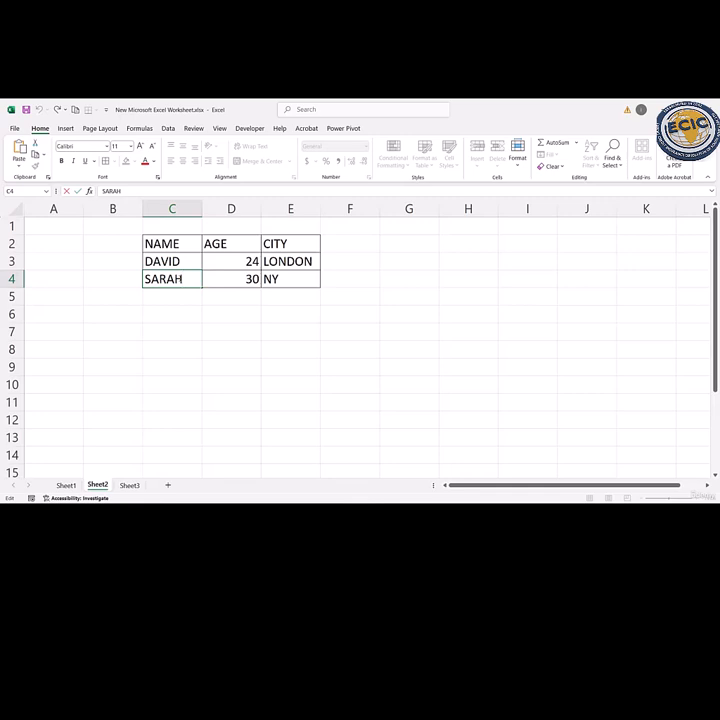
{"action": "key", "text": "BackSpace"}
{"action": "key", "text": "BackSpace"}
{"action": "key", "text": "BackSpace"}
{"action": "key", "text": "BackSpace"}
{"action": "key", "text": "BackSpace"}
{"action": "type", "text": "HAMILTON"}
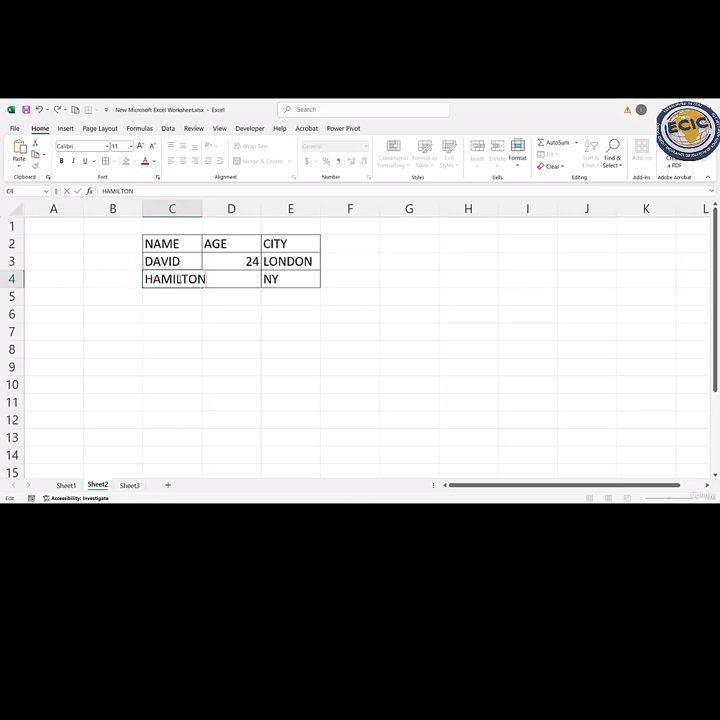
{"action": "key", "text": "Return"}
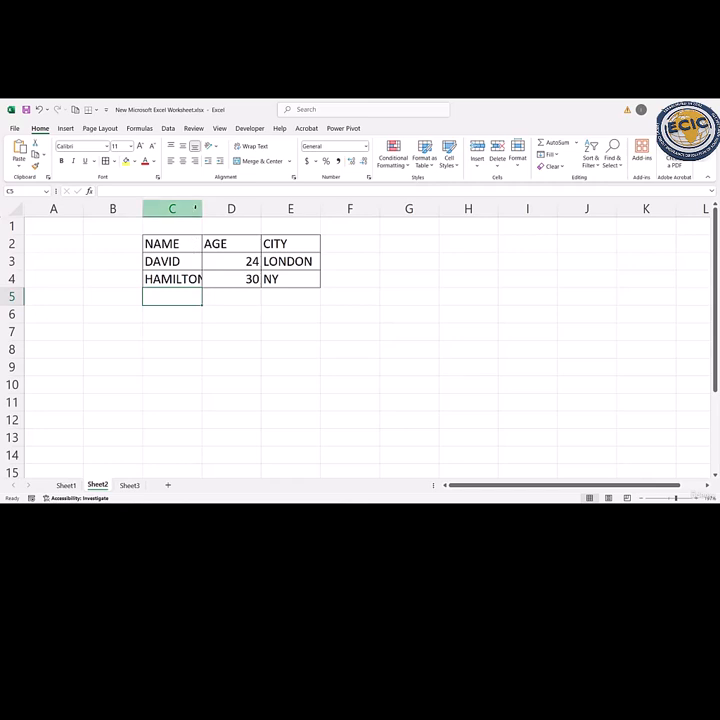
{"action": "double_click", "coordinate": [201, 207]}
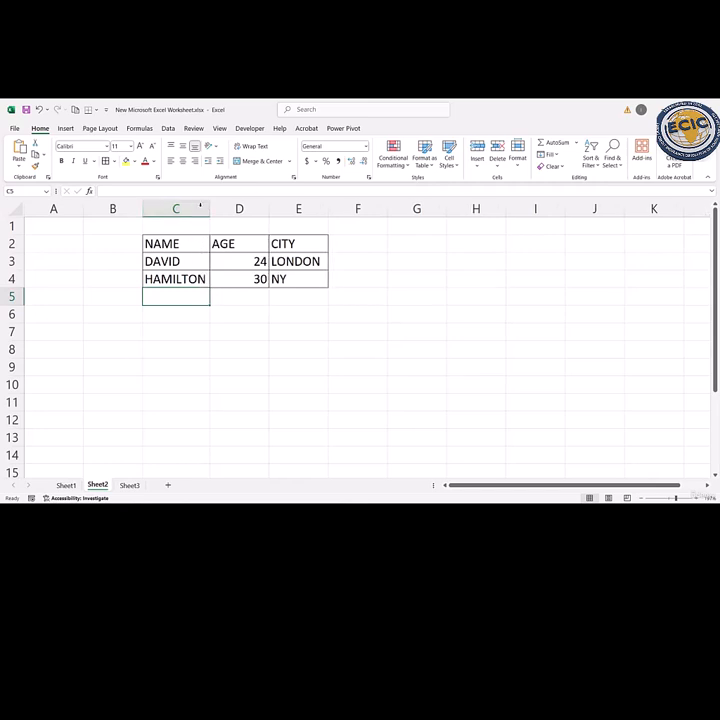
Change the age in cell D3 to 34
{"action": "double_click", "coordinate": [247, 261]}
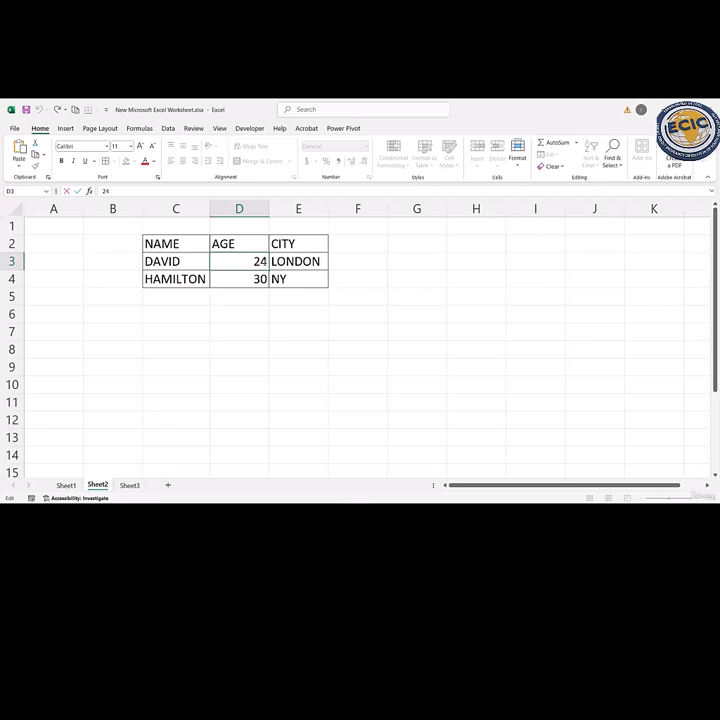
{"action": "key", "text": "BackSpace"}
{"action": "key", "text": "BackSpace"}
{"action": "type", "text": "34"}
{"action": "key", "text": "Return"}
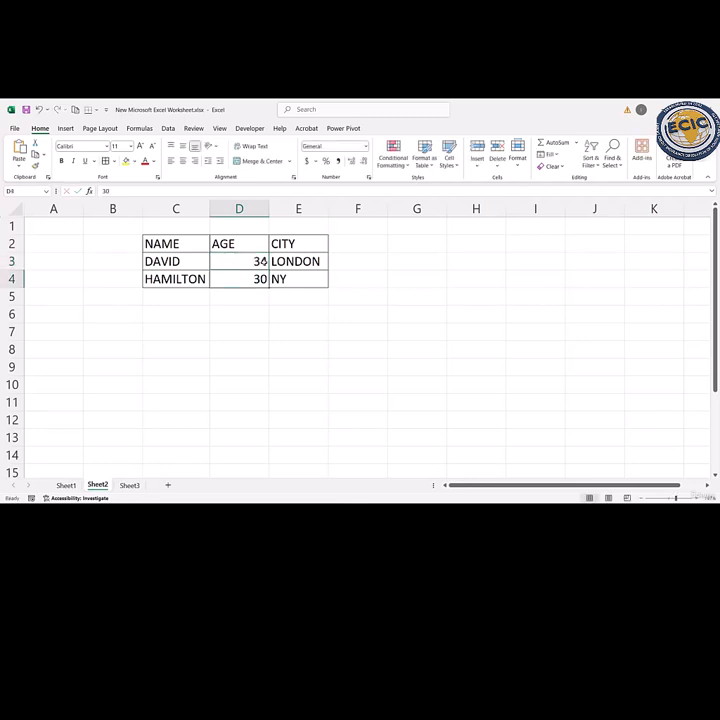
Change the age in cell D4 to 40
{"action": "double_click", "coordinate": [262, 279]}
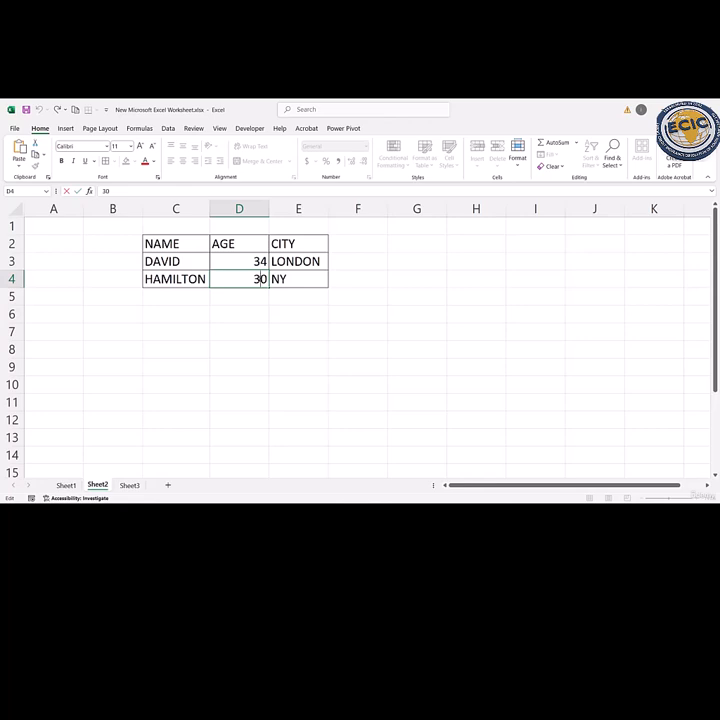
{"action": "key", "text": "BackSpace"}
{"action": "type", "text": "4"}
Replace the city in cell E3 with RIO
{"action": "left_click", "coordinate": [308, 261]}
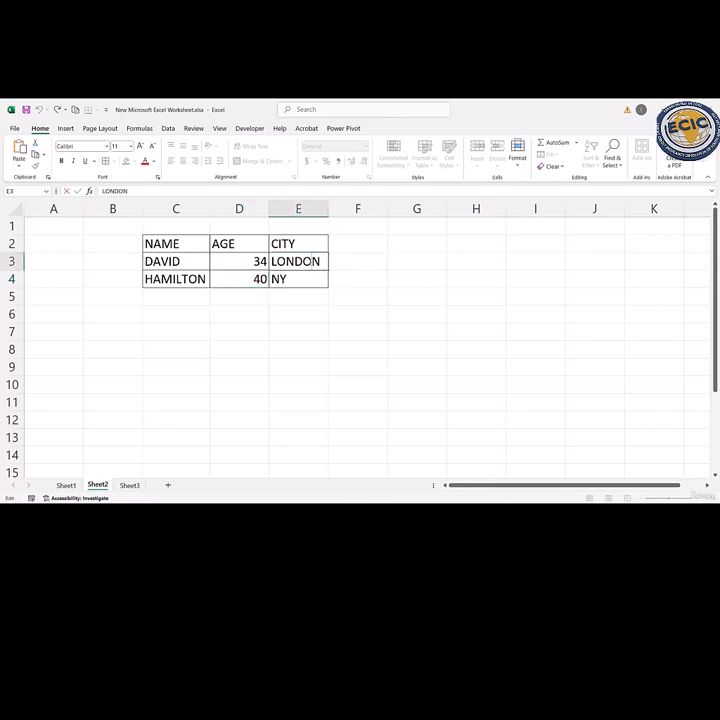
{"action": "double_click", "coordinate": [318, 262]}
{"action": "left_click_drag", "start_coordinate": [320, 262], "coordinate": [263, 262]}
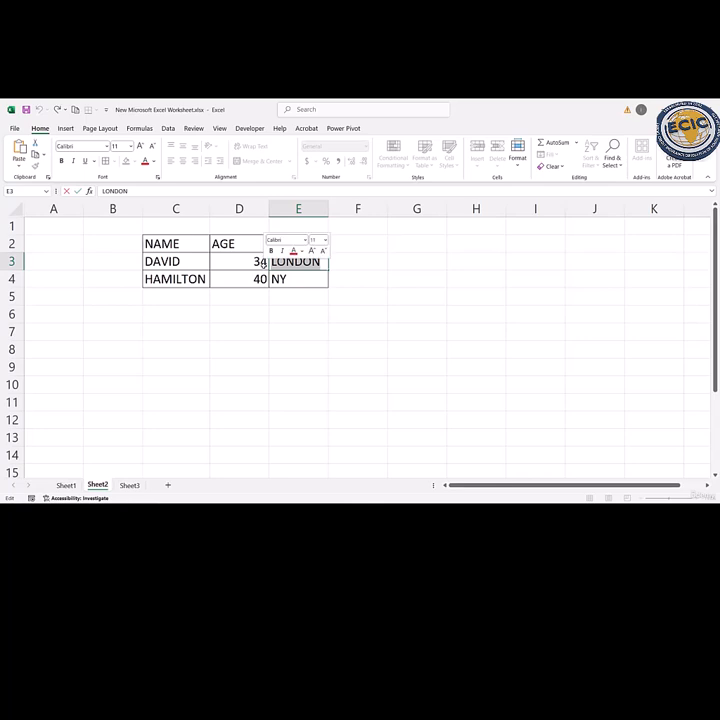
{"action": "key", "text": "BackSpace"}
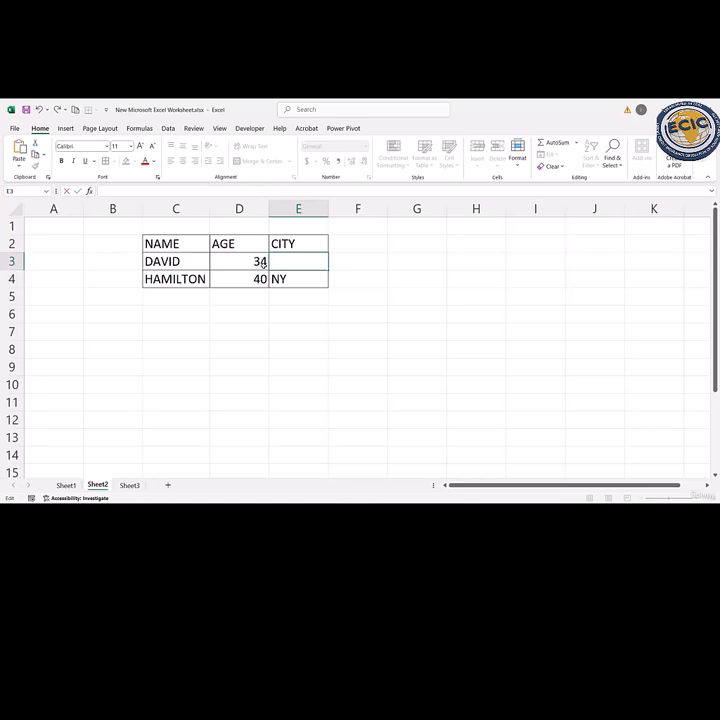
{"action": "type", "text": "RIO"}
{"action": "key", "text": "Return"}
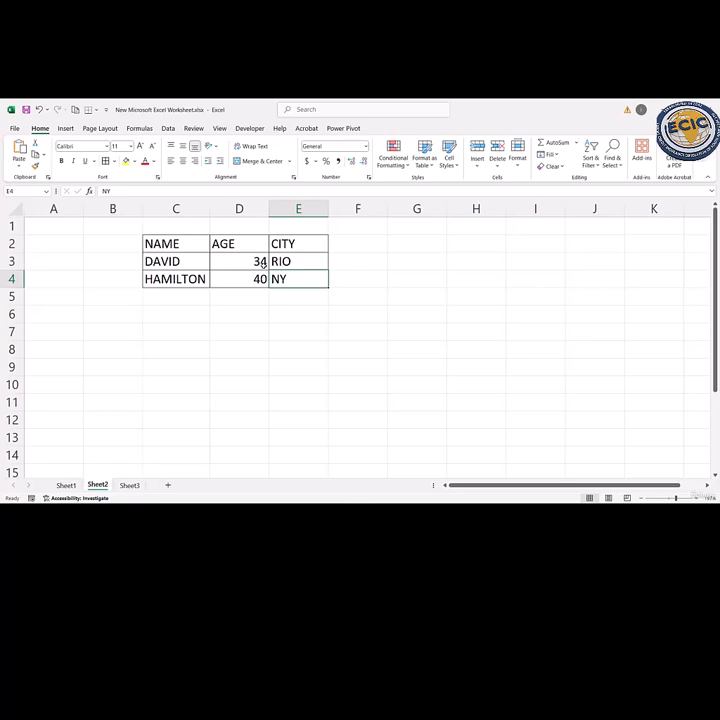
Delete the first name in cell C3 and enter the same name again
{"action": "left_click", "coordinate": [179, 259]}
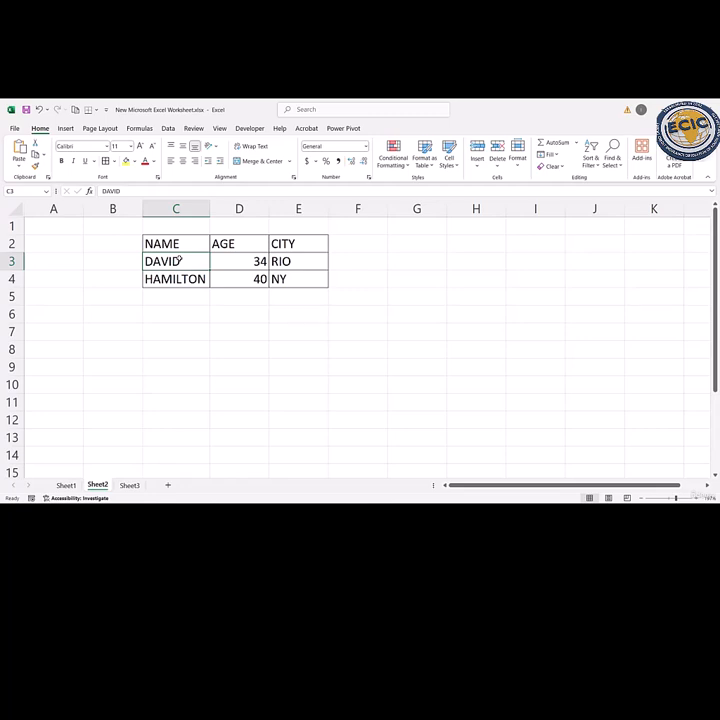
{"action": "key", "text": "BackSpace"}
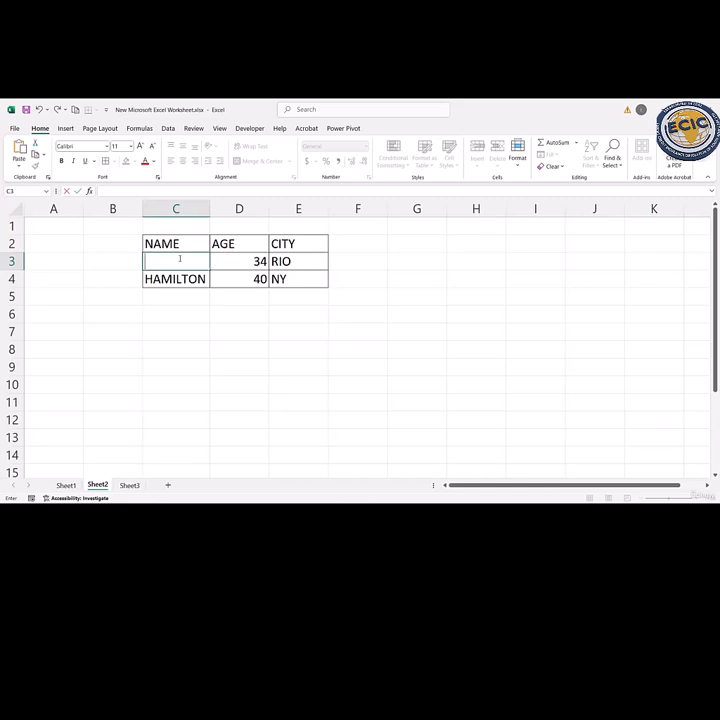
{"action": "type", "text": "DAVID"}
{"action": "key", "text": "Return"}
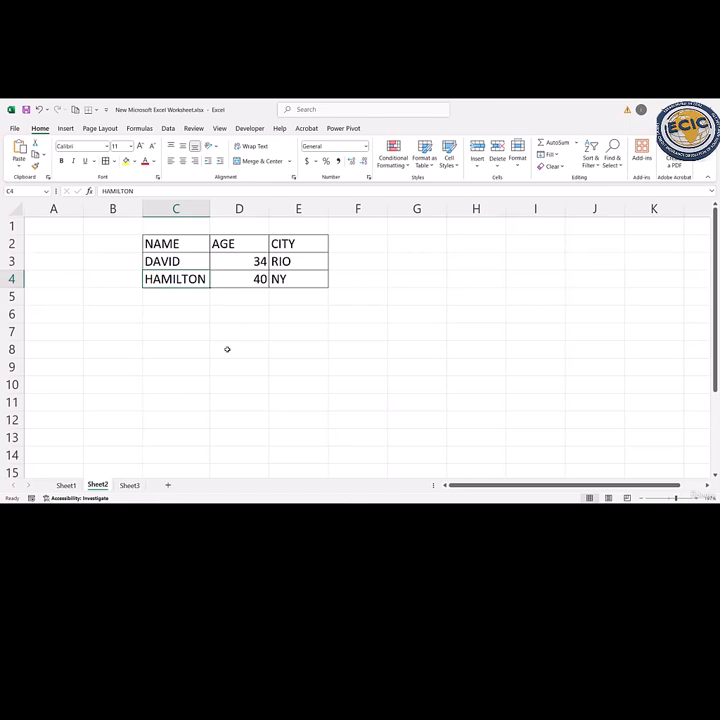
Enter the text HELLO in cell D8, the number 123 in D9 and the formula =2+6 in D10
{"action": "left_click", "coordinate": [227, 349]}
{"action": "type", "text": "HELLO"}
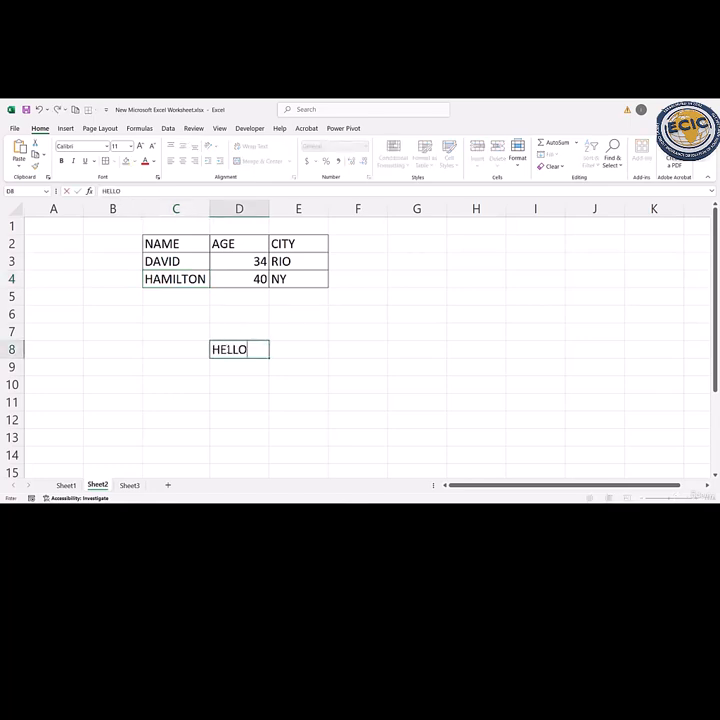
{"action": "key", "text": "Return"}
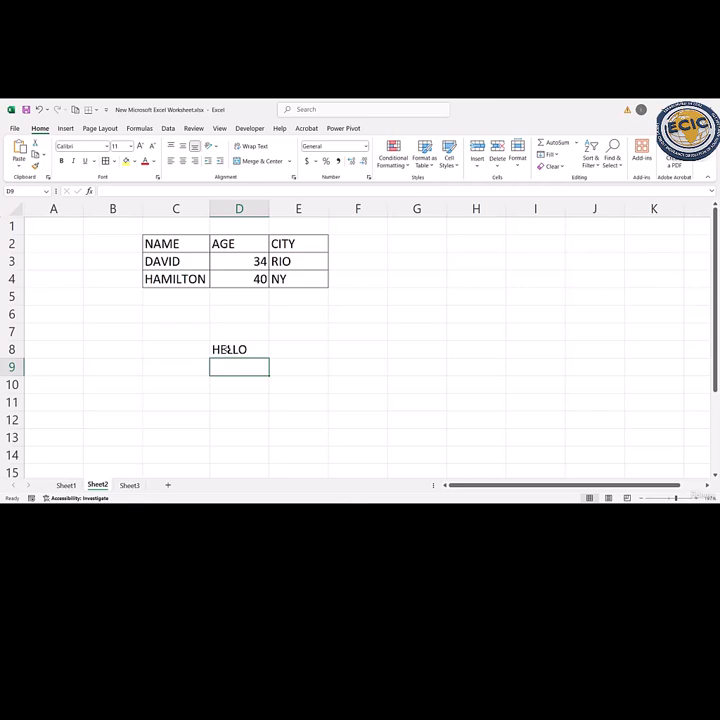
{"action": "type", "text": "123"}
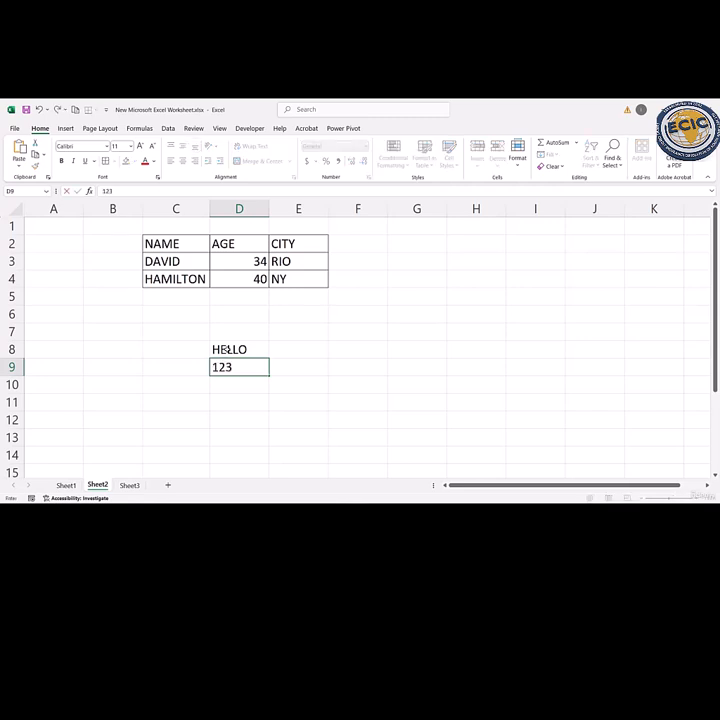
{"action": "key", "text": "Return"}
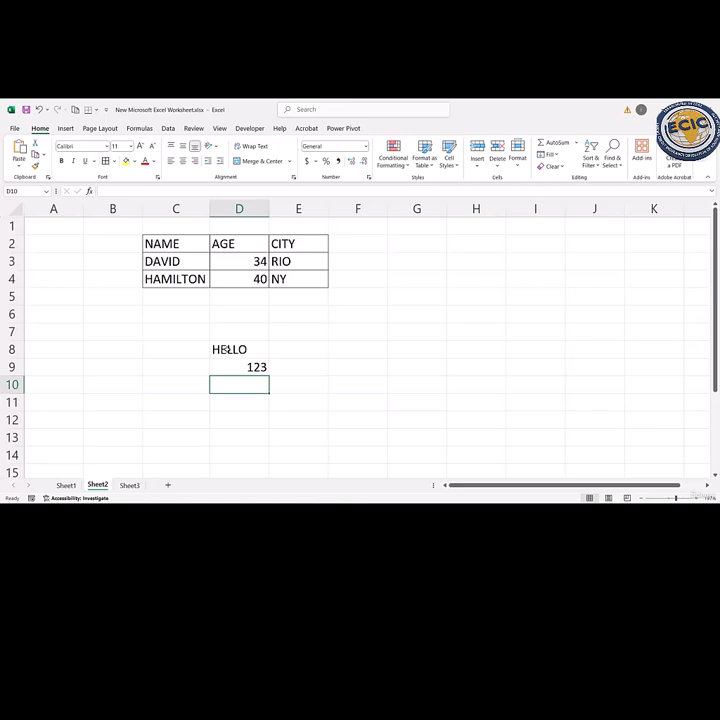
{"action": "type", "text": "="}
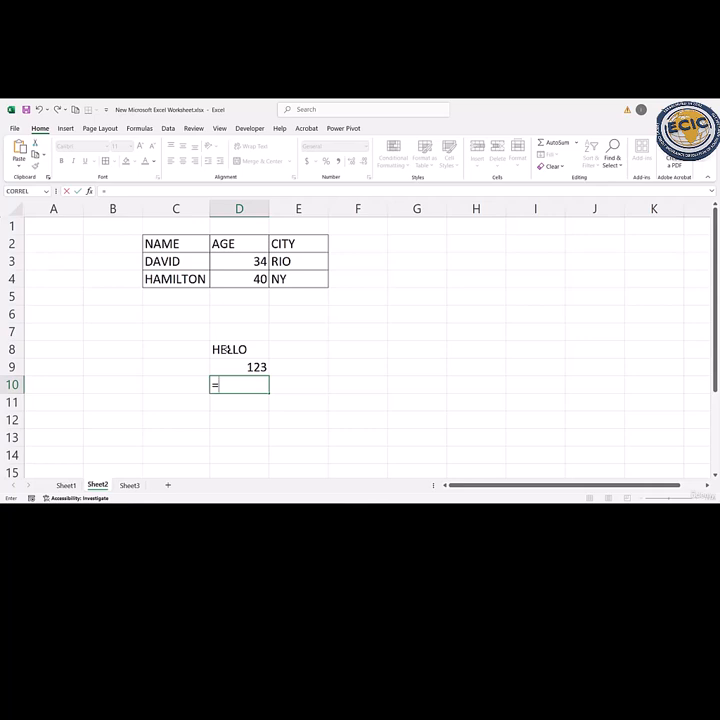
{"action": "type", "text": "2+6"}
{"action": "key", "text": "Return"}
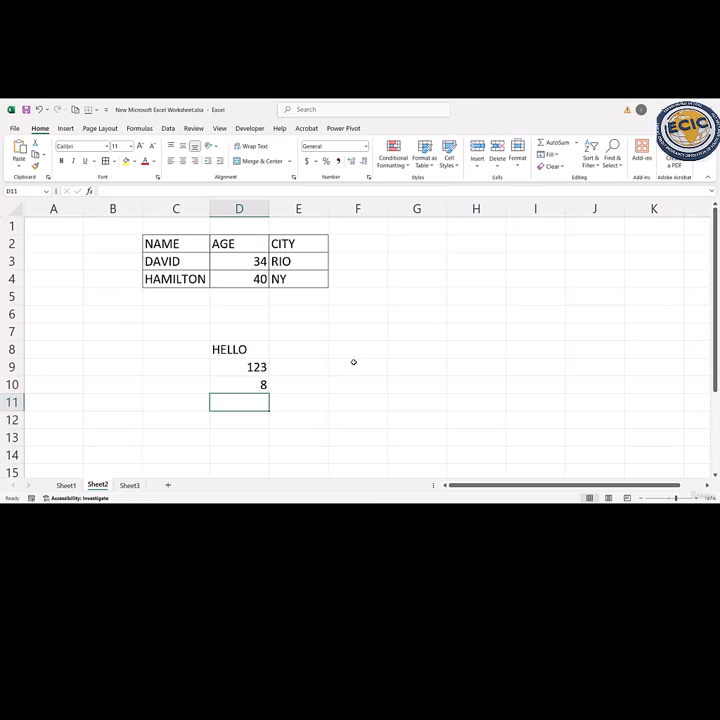
Examine the underlying contents of the text, number and formula cells D8, D9 and D10 one by one
{"action": "left_click", "coordinate": [353, 351]}
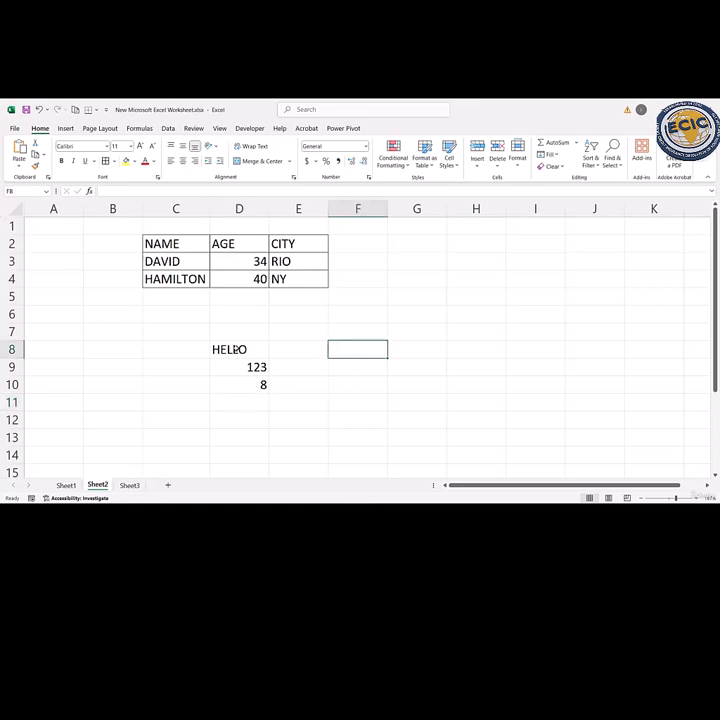
{"action": "left_click", "coordinate": [239, 349]}
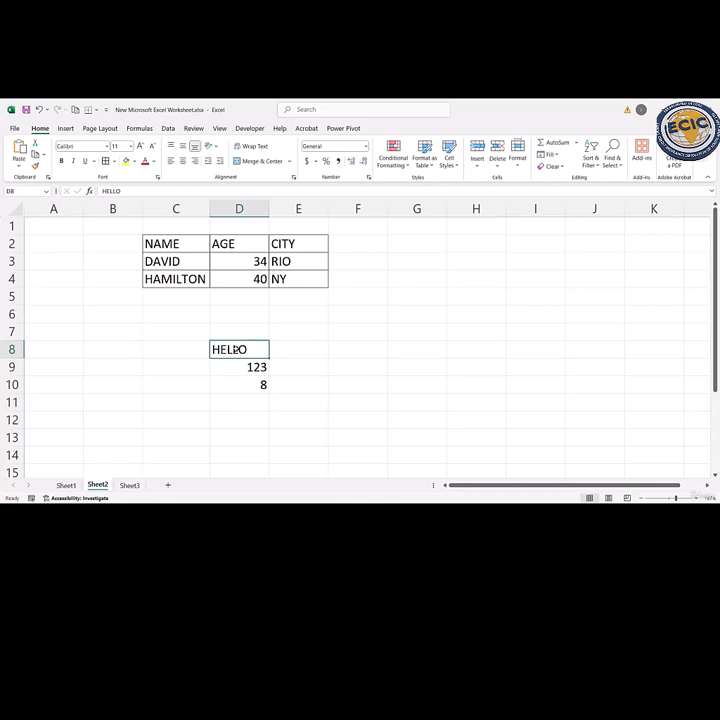
{"action": "left_click", "coordinate": [240, 367]}
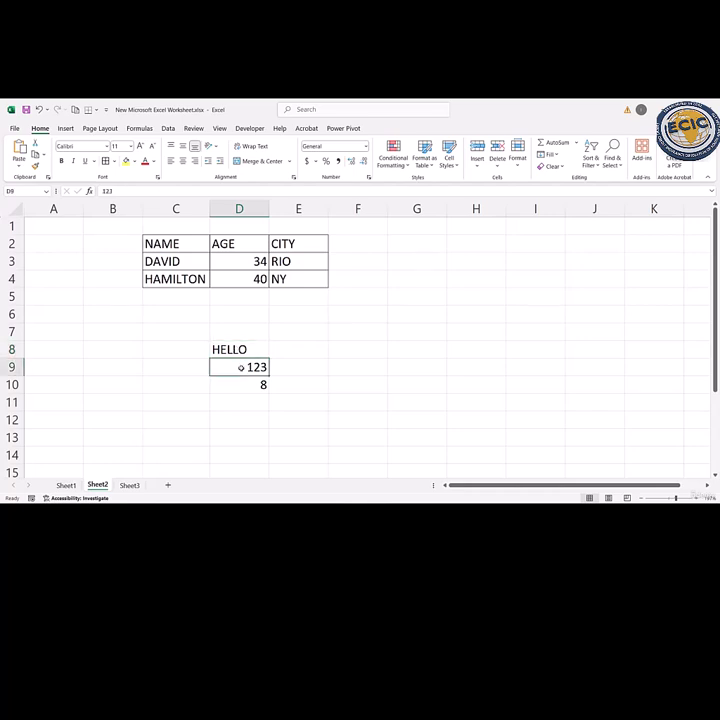
{"action": "left_click", "coordinate": [255, 389]}
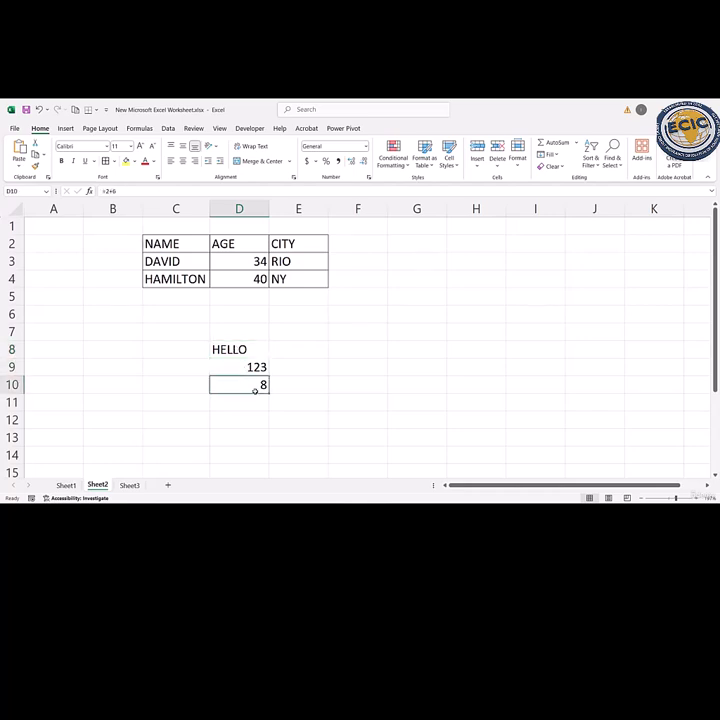
Enter the date 1/1/2025 in cell F8, undo the entry and redo it
{"action": "left_click", "coordinate": [356, 348]}
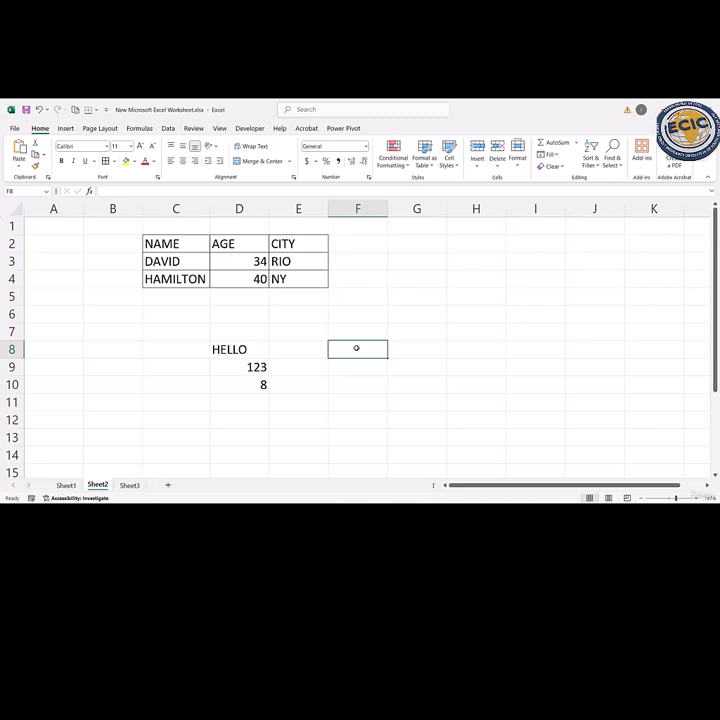
{"action": "type", "text": "1"}
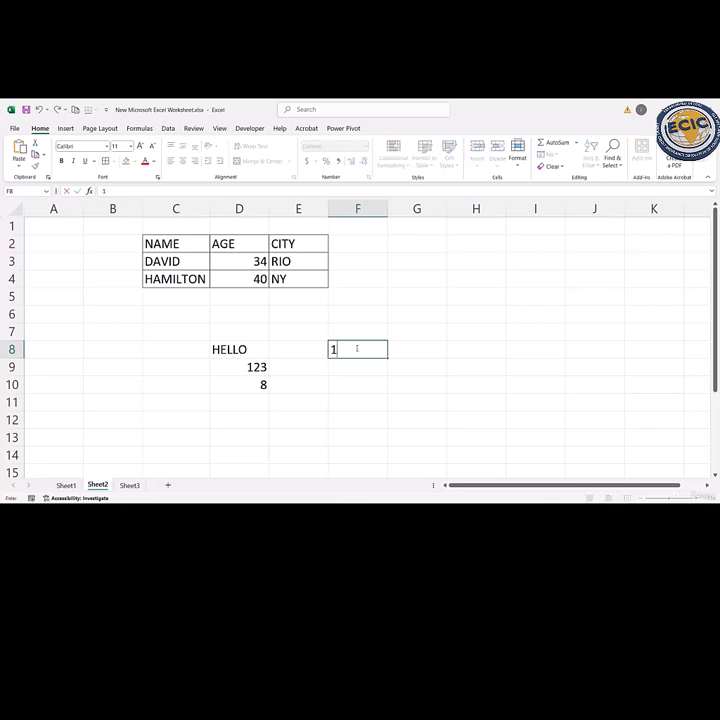
{"action": "type", "text": "/1/2025"}
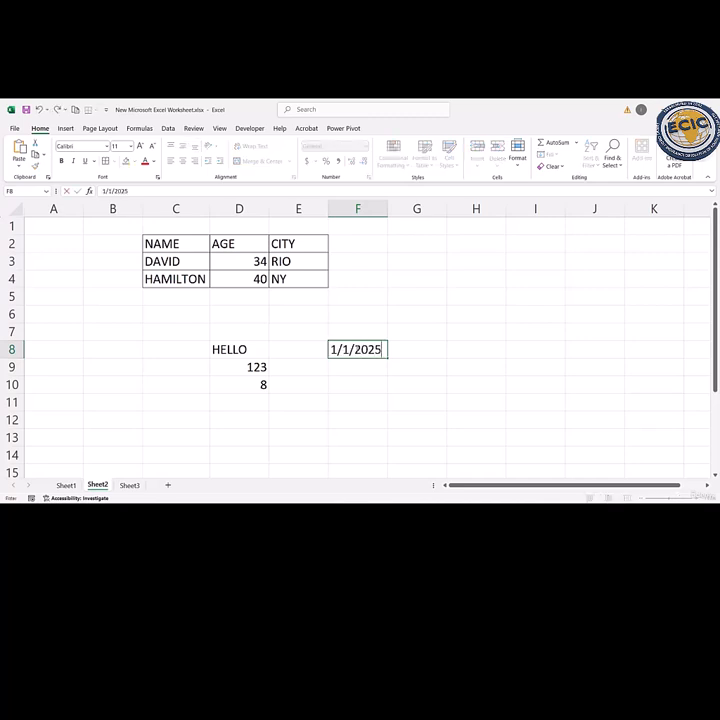
{"action": "key", "text": "Return"}
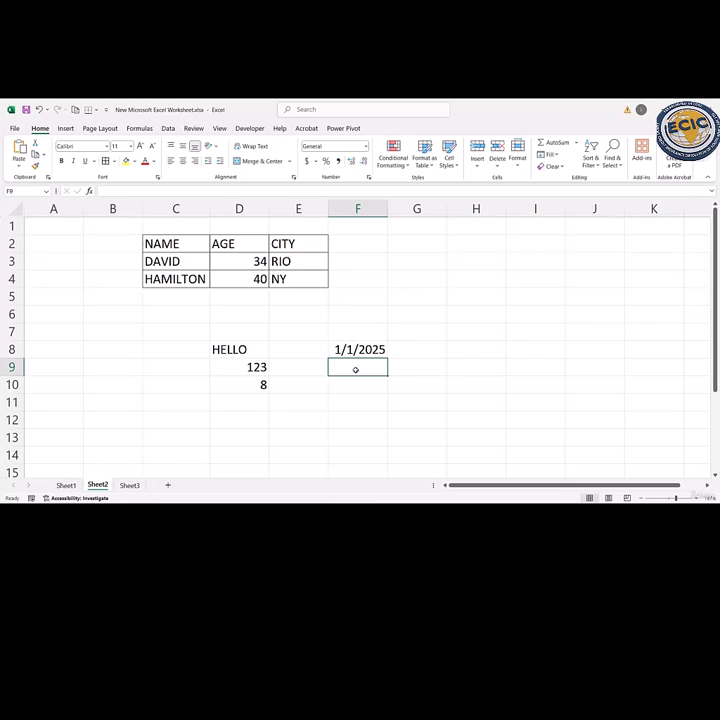
{"action": "key", "text": "ctrl+z"}
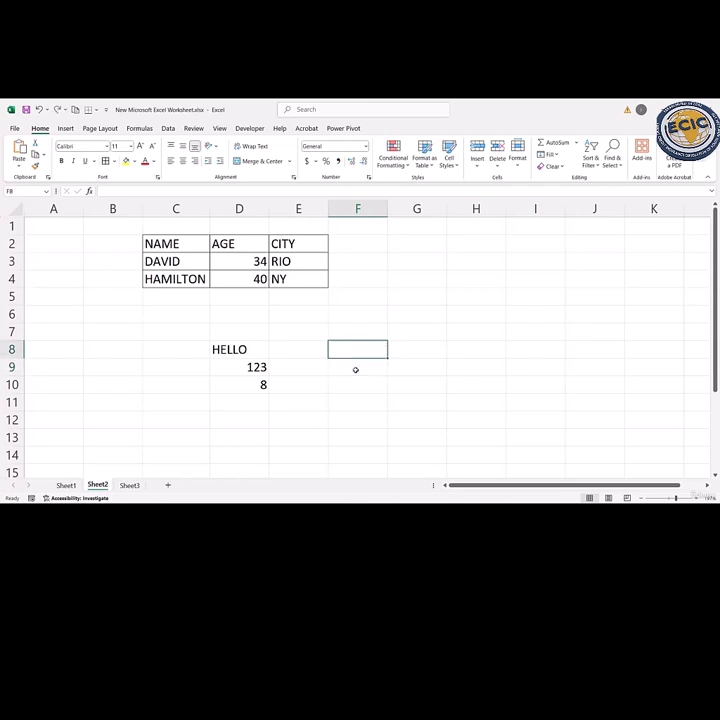
{"action": "key", "text": "ctrl+y"}
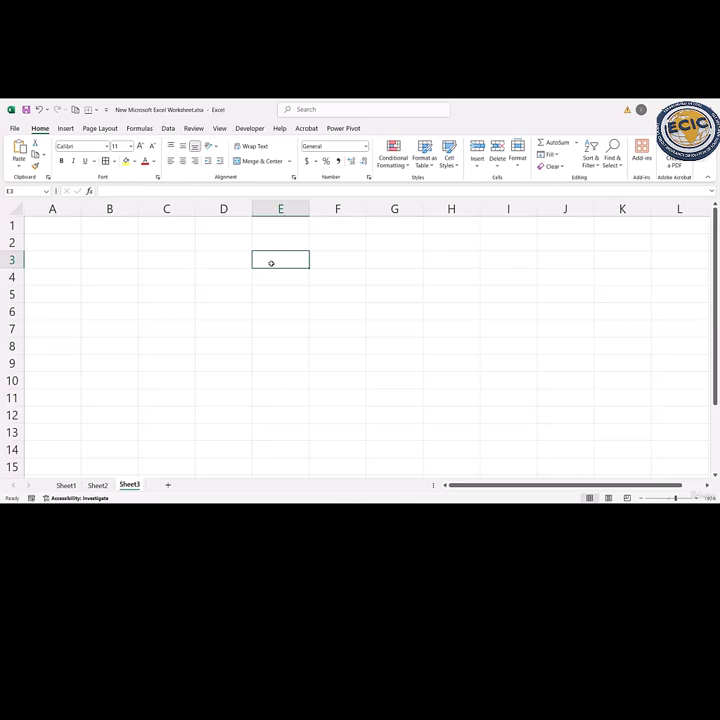
Enter 5000 in cell D3 of Sheet3 and apply the Accounting number format with a dollar sign
{"action": "key", "text": "Home"}
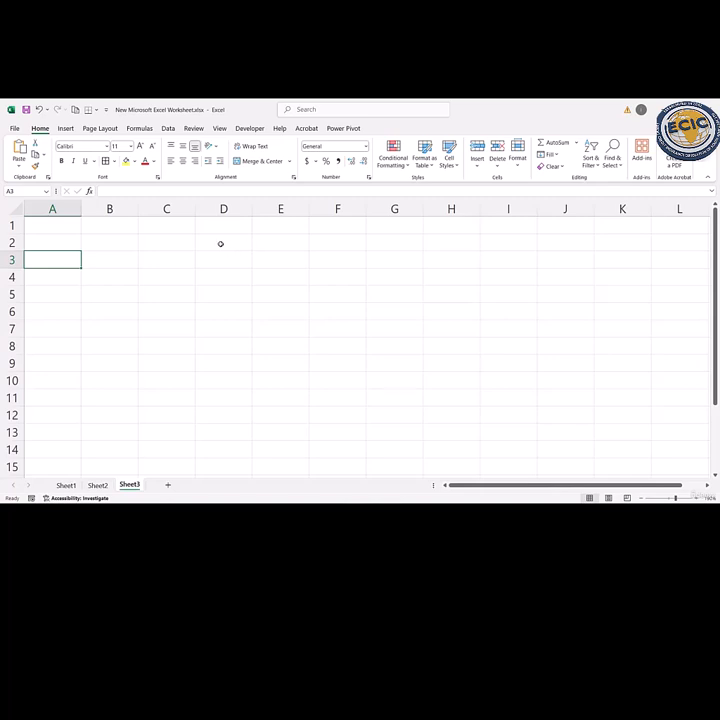
{"action": "left_click", "coordinate": [218, 253]}
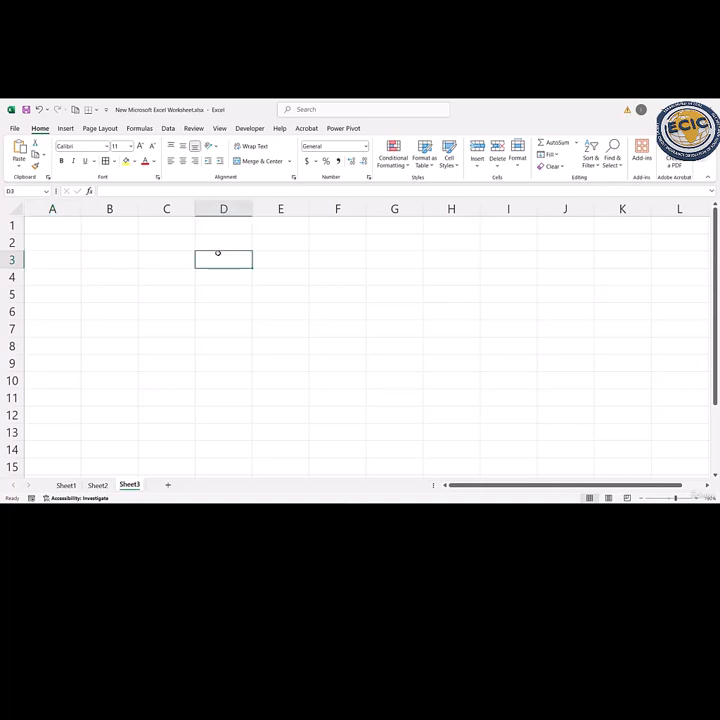
{"action": "type", "text": "5000"}
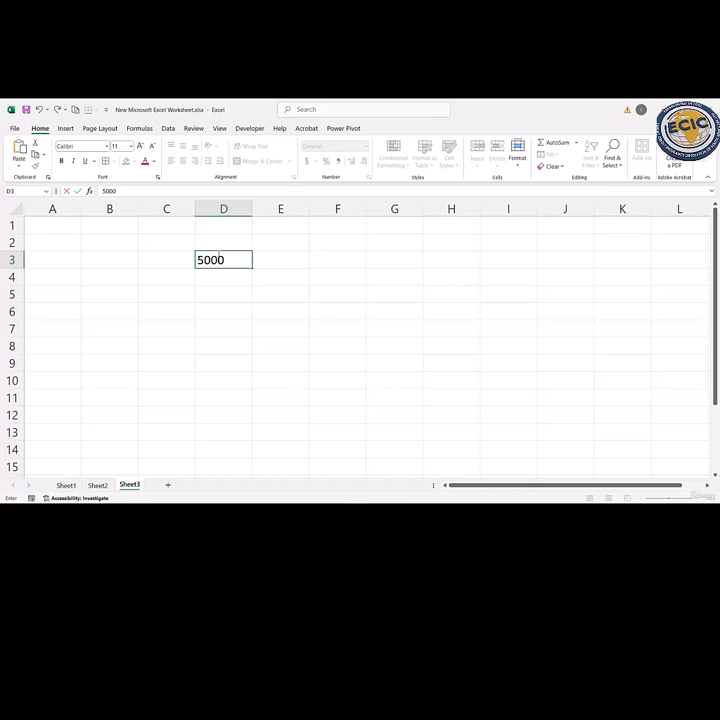
{"action": "key", "text": "Return"}
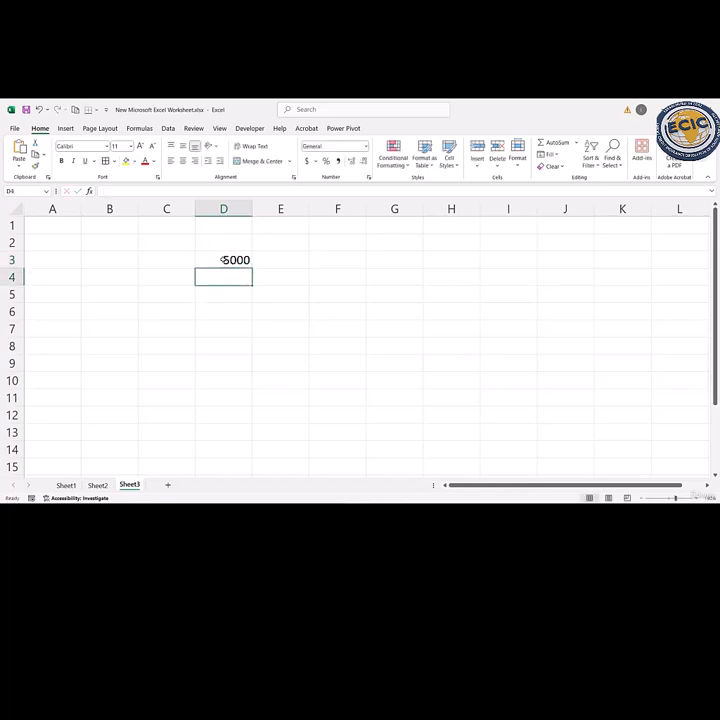
{"action": "left_click", "coordinate": [224, 260]}
{"action": "left_click", "coordinate": [307, 161]}
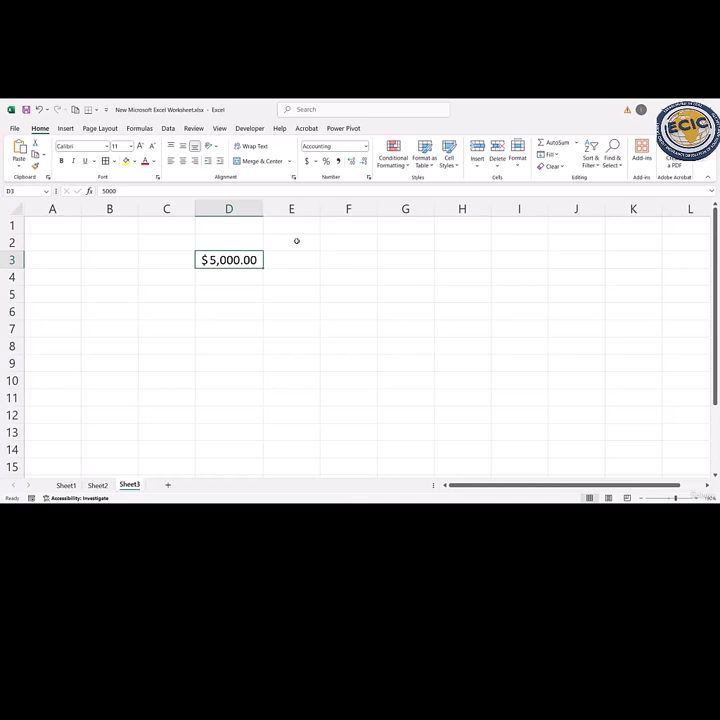
Clear the amount from cell D3 and enter the headers PRODUCT in C3 and PRICE in D3
{"action": "key", "text": "BackSpace"}
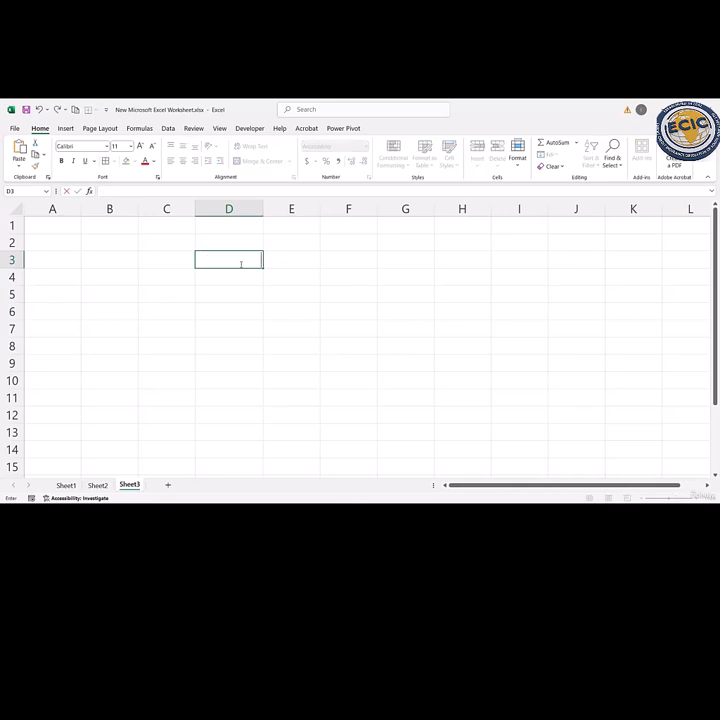
{"action": "left_click", "coordinate": [173, 259]}
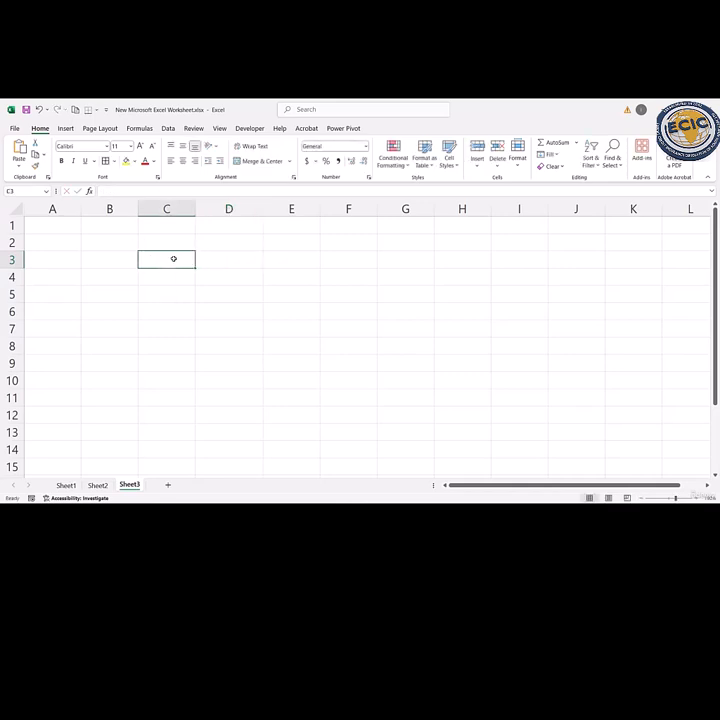
{"action": "type", "text": "PRODUCT"}
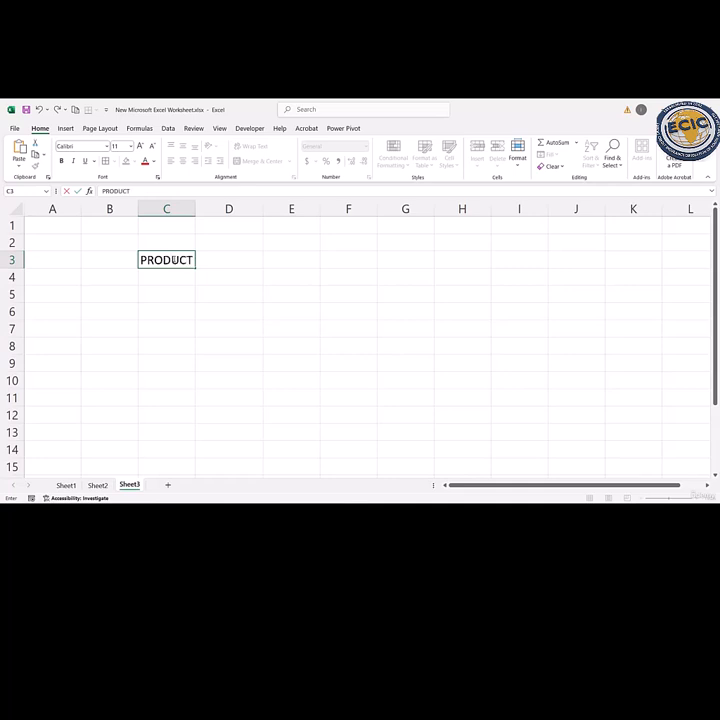
{"action": "key", "text": "Tab"}
{"action": "type", "text": "P"}
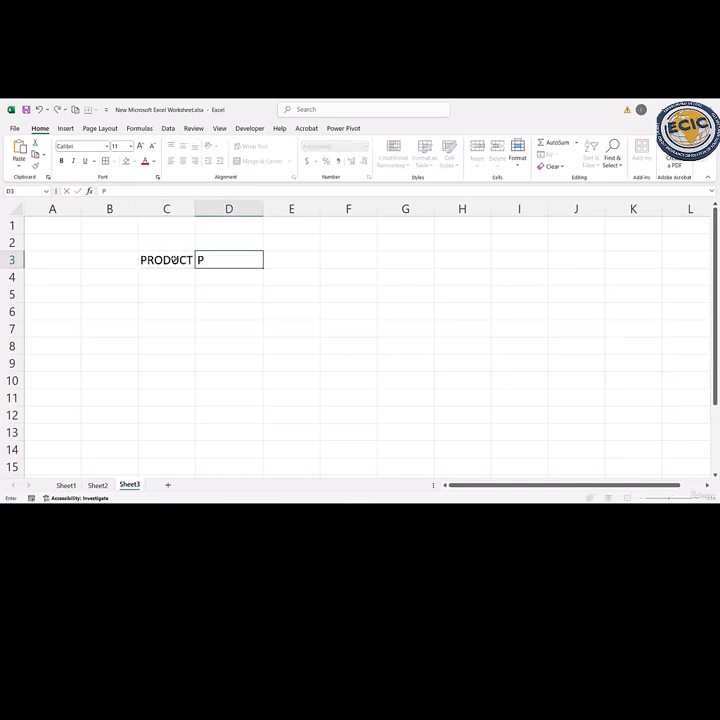
{"action": "type", "text": "RICE"}
{"action": "key", "text": "Return"}
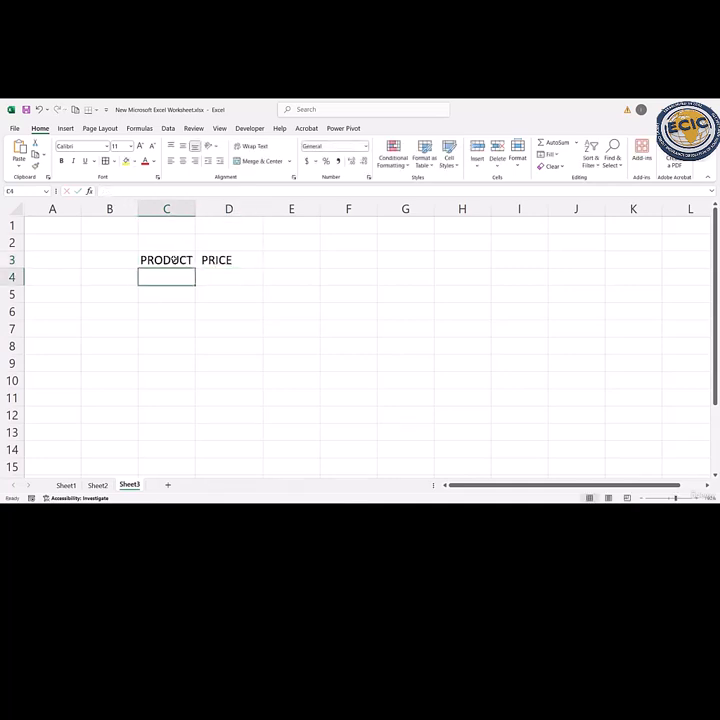
Enter the products PEN, NOTEBOOK and BAG in cells C4 to C6 under the PRODUCT header
{"action": "type", "text": "PEN"}
{"action": "key", "text": "Return"}
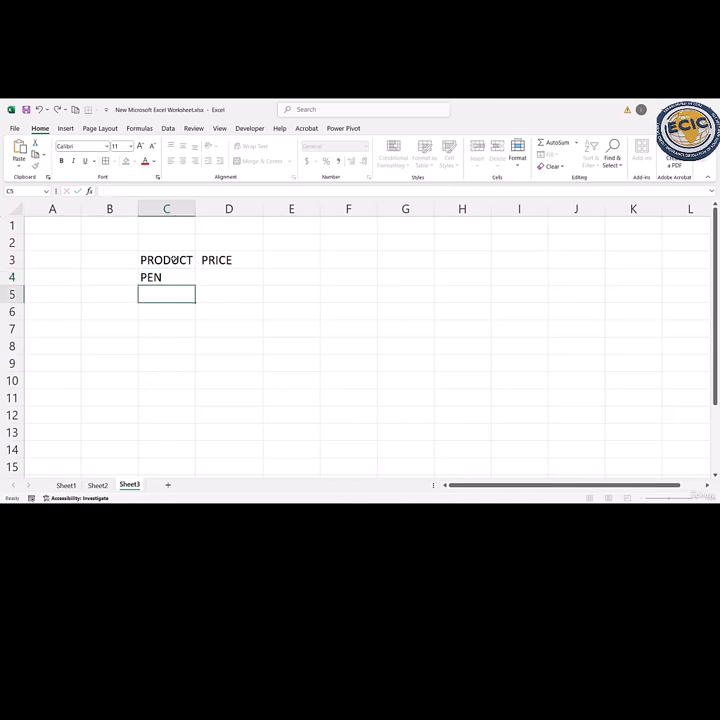
{"action": "type", "text": "NOTEBOOK"}
{"action": "key", "text": "Return"}
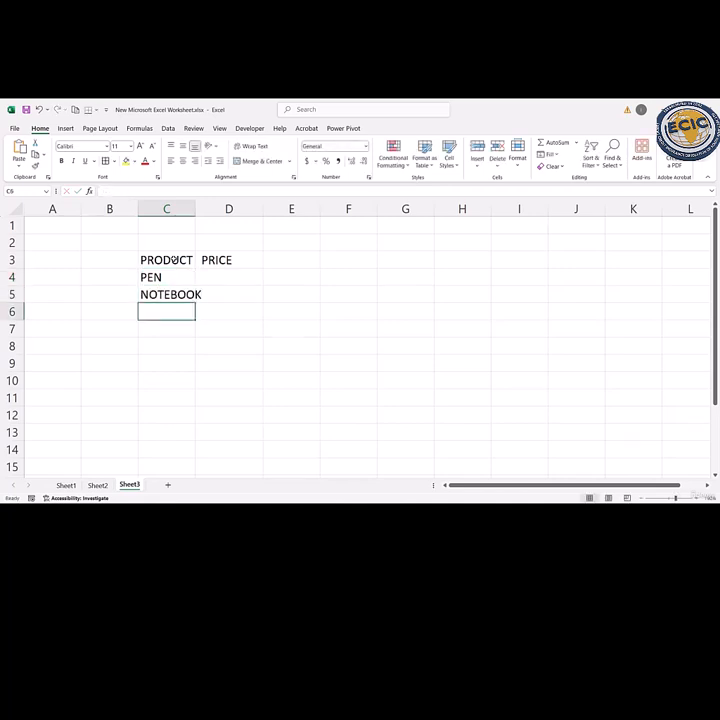
{"action": "type", "text": "BAG"}
{"action": "key", "text": "Return"}
Enter the prices 5, 50 and 1500 in cells D4 to D6 for the three products
{"action": "left_click", "coordinate": [214, 276]}
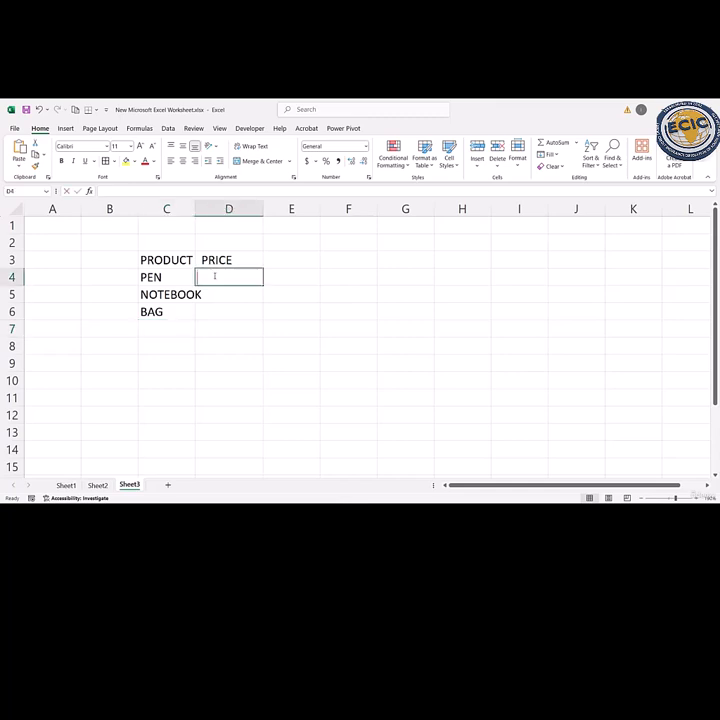
{"action": "double_click", "coordinate": [214, 276]}
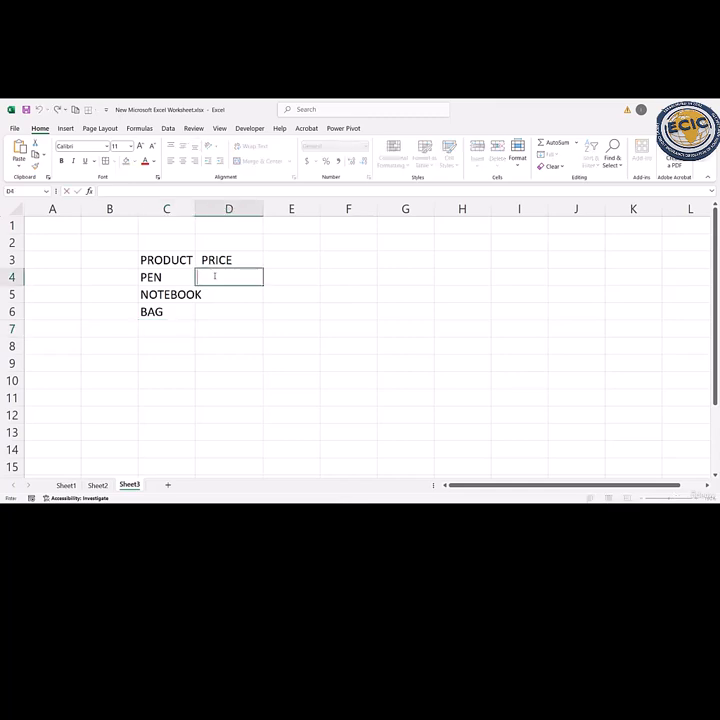
{"action": "type", "text": "5"}
{"action": "key", "text": "Return"}
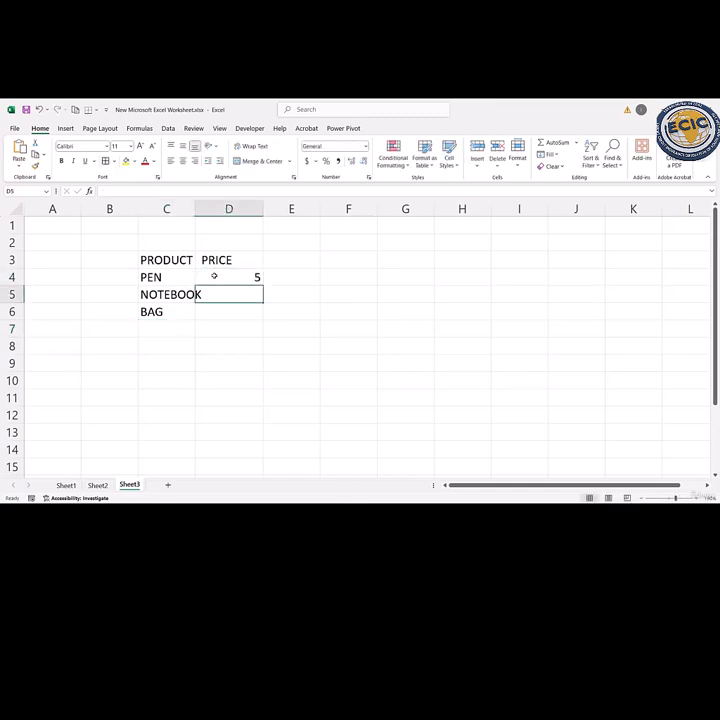
{"action": "type", "text": "50"}
{"action": "key", "text": "Return"}
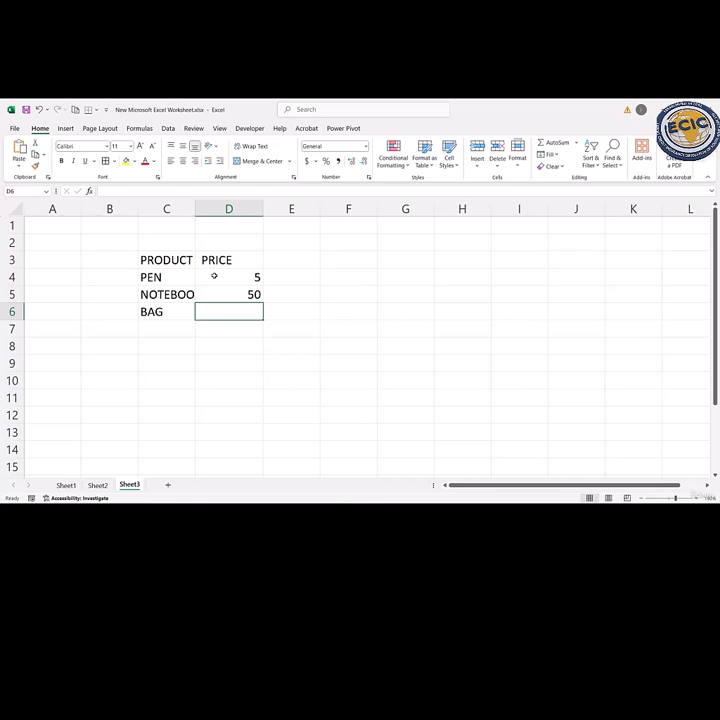
{"action": "type", "text": "1500"}
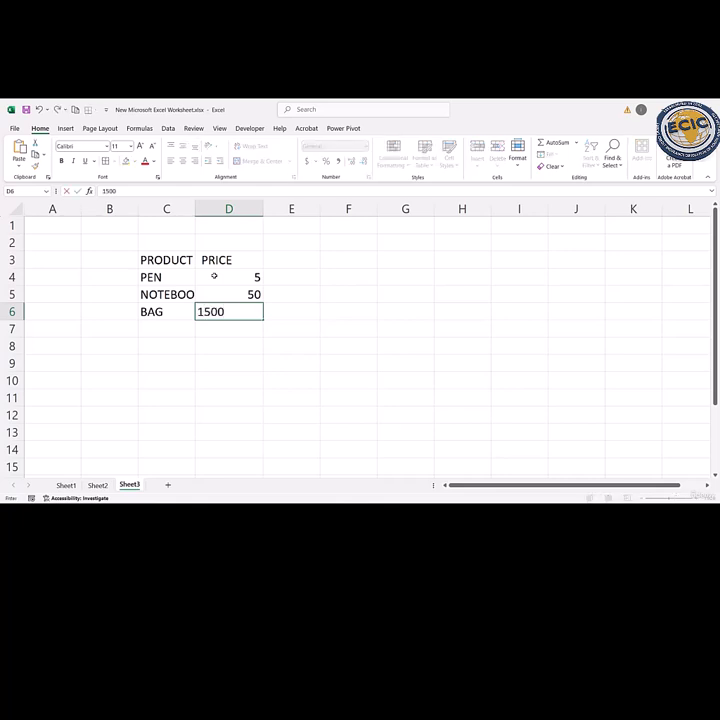
{"action": "key", "text": "Return"}
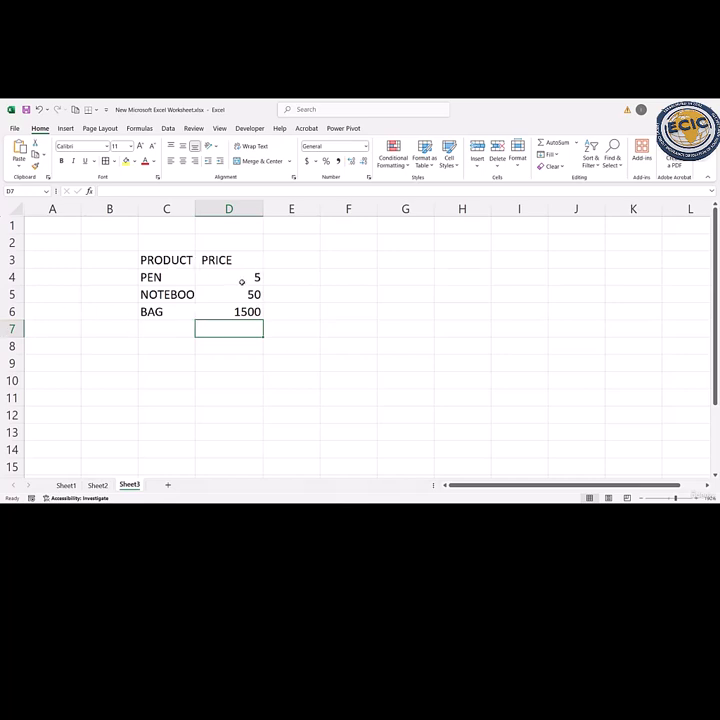
Add borders to all cells of the product table C3:D6 and apply the Number format to it
{"action": "left_click_drag", "start_coordinate": [160, 262], "coordinate": [236, 309]}
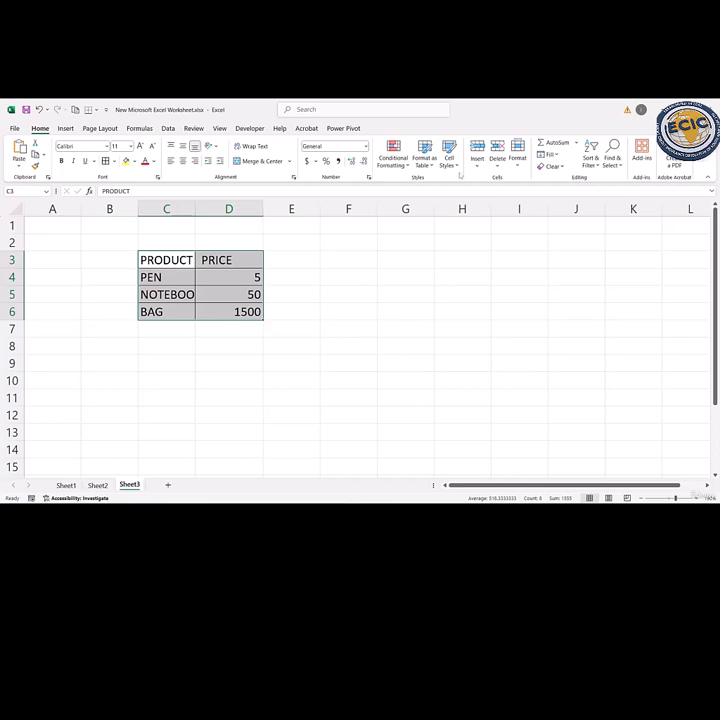
{"action": "left_click", "coordinate": [369, 178]}
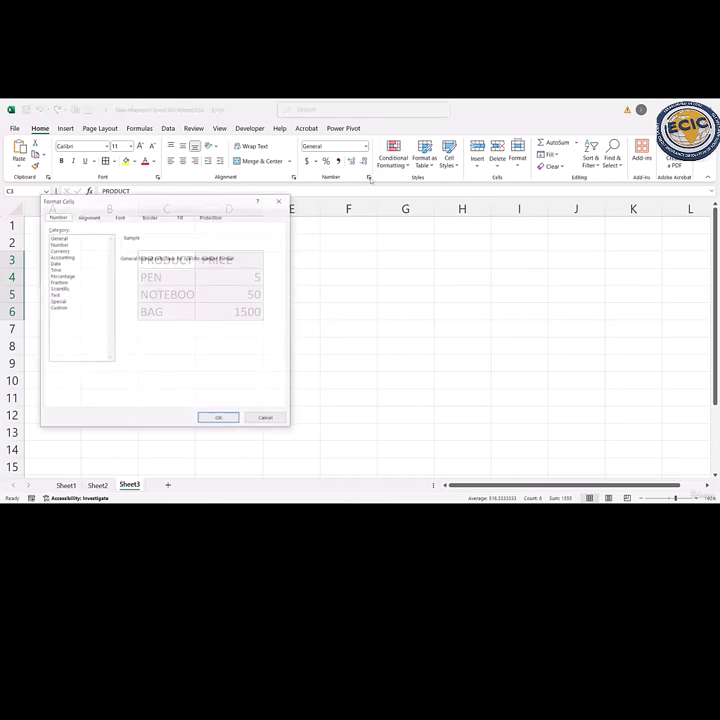
{"action": "left_click", "coordinate": [280, 200]}
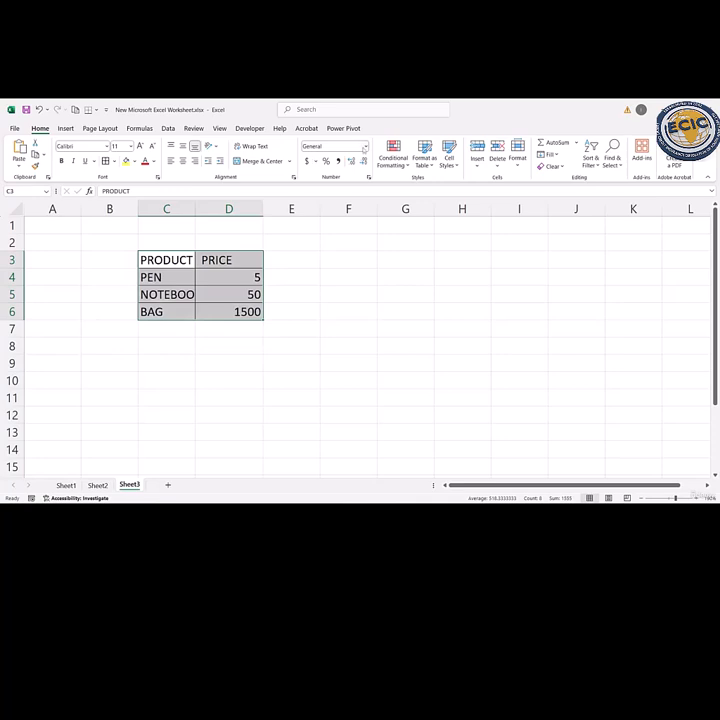
{"action": "left_click", "coordinate": [364, 148]}
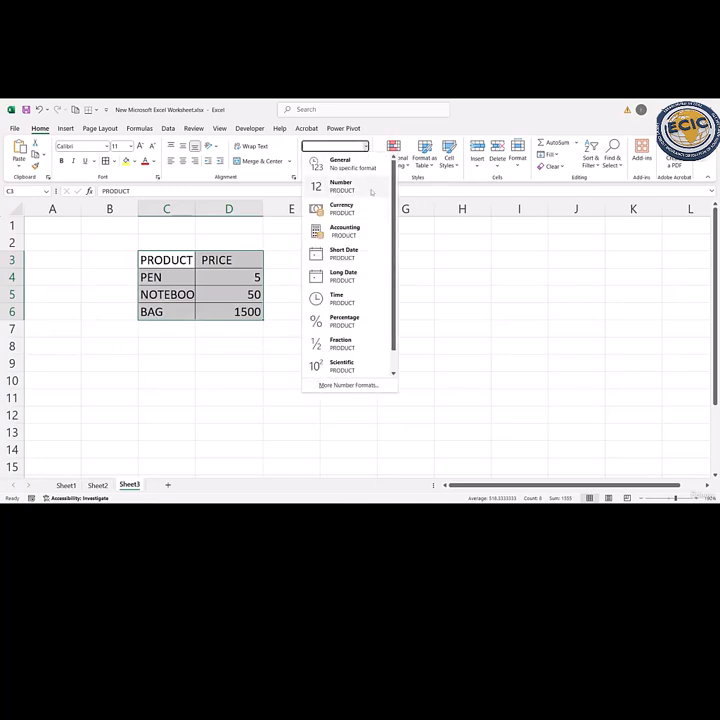
{"action": "left_click", "coordinate": [371, 191]}
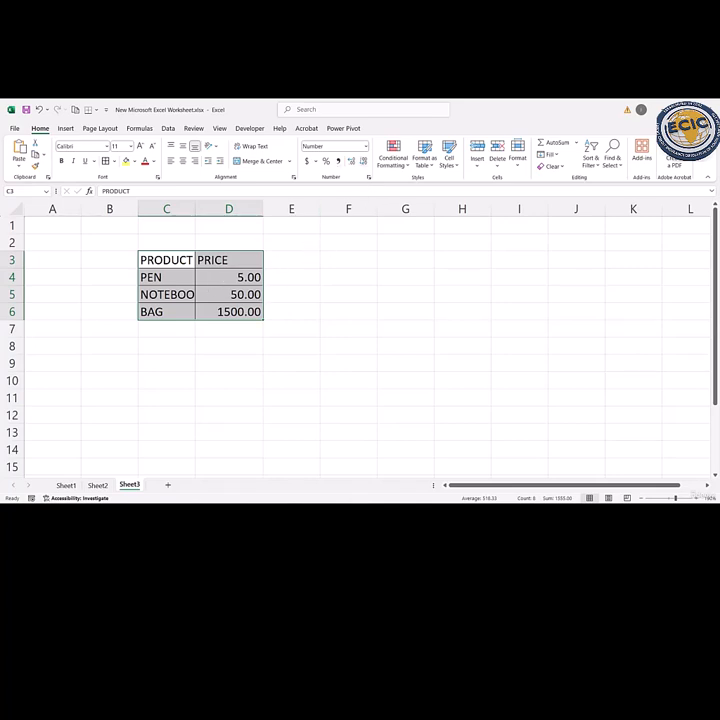
Set the product table C3:D6 back to the General format and reapply the Number format
{"action": "left_click", "coordinate": [366, 148]}
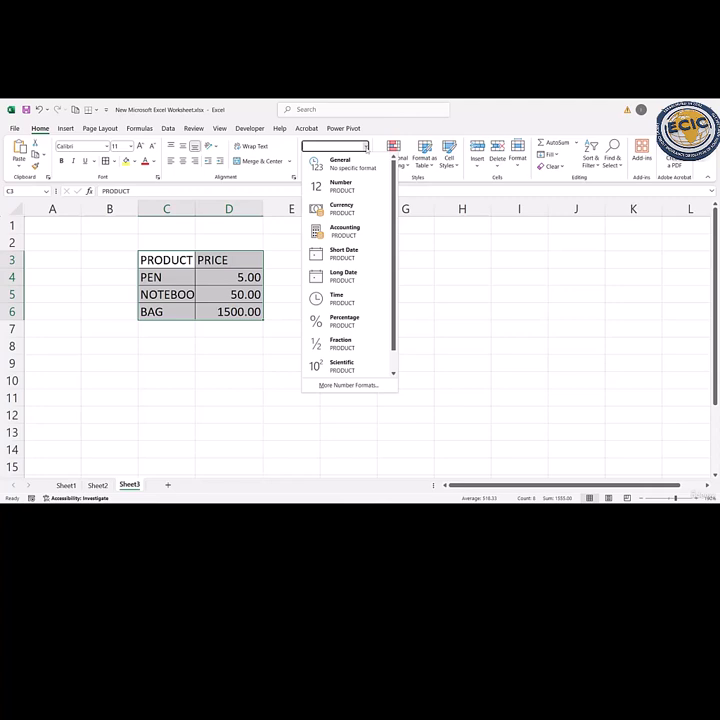
{"action": "left_click", "coordinate": [362, 170]}
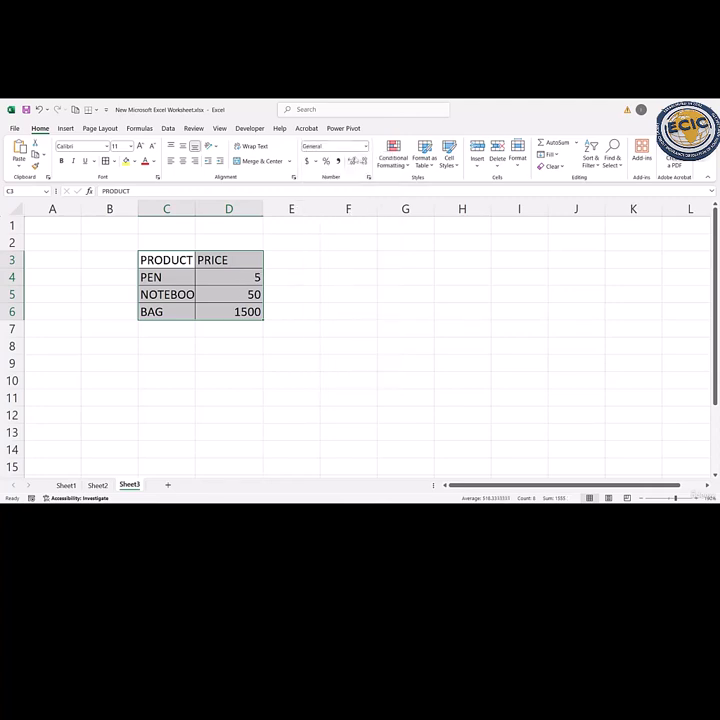
{"action": "left_click", "coordinate": [366, 146]}
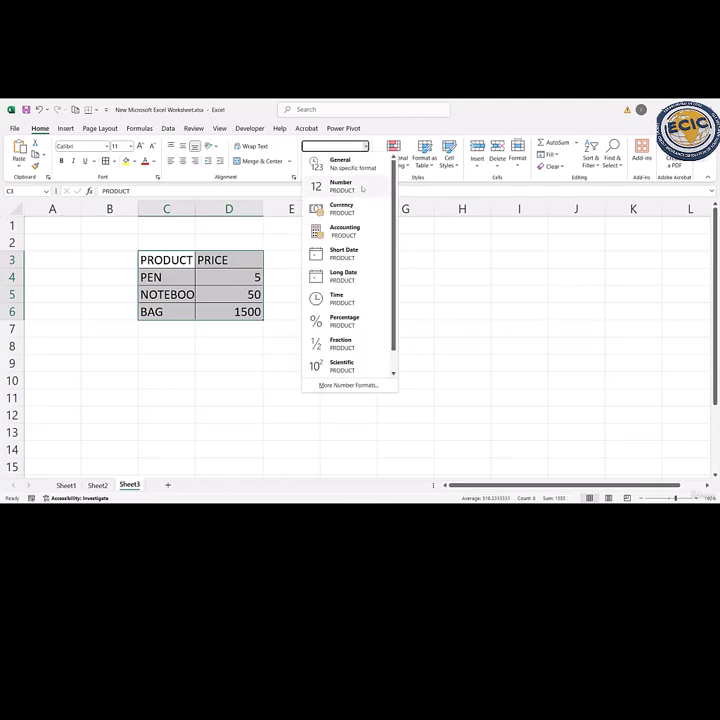
{"action": "left_click", "coordinate": [341, 185]}
Try the Currency and Accounting formats on the product table C3:D6 and look through the remaining number formats
{"action": "left_click", "coordinate": [366, 146]}
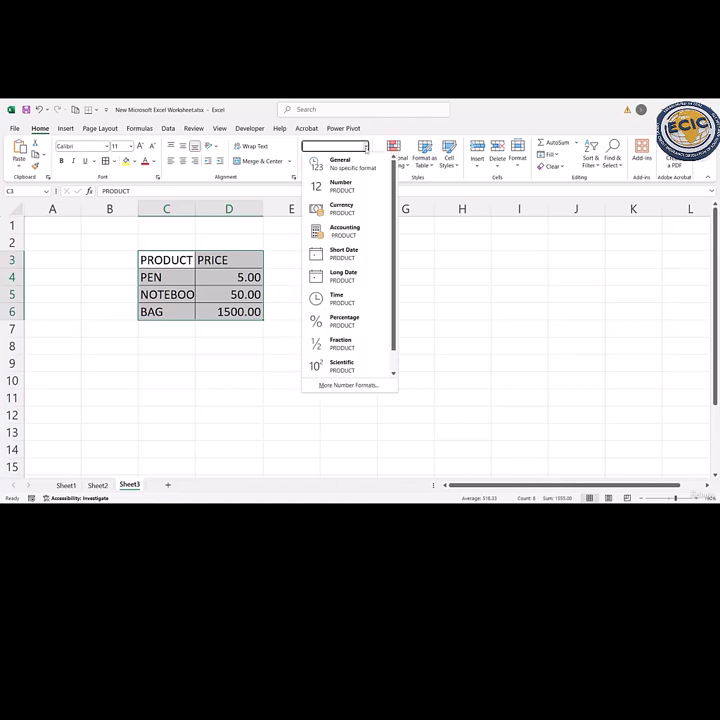
{"action": "left_click", "coordinate": [355, 206]}
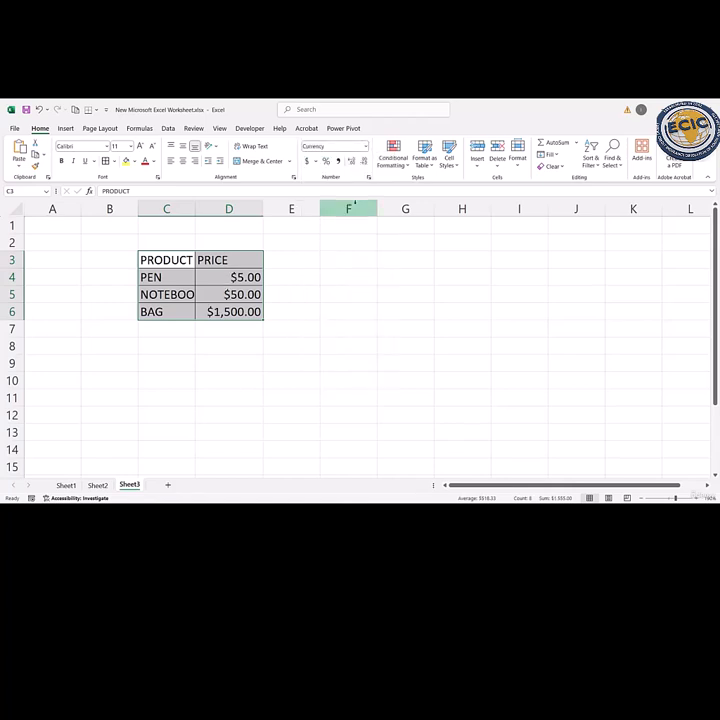
{"action": "left_click", "coordinate": [334, 146]}
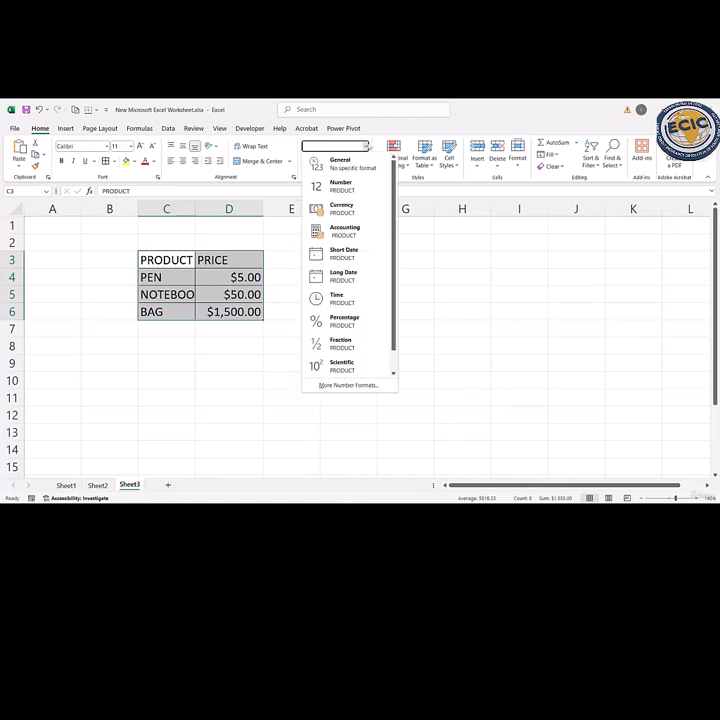
{"action": "left_click", "coordinate": [354, 236]}
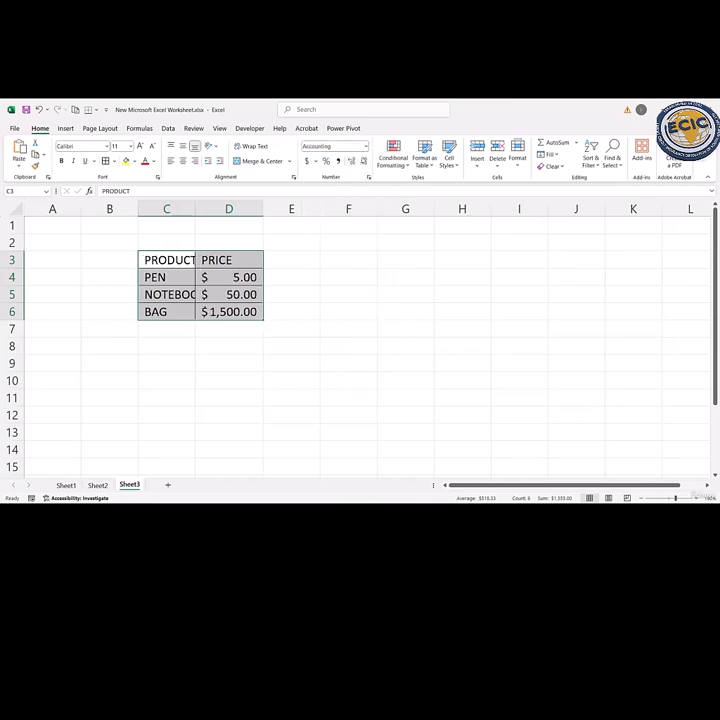
{"action": "left_click", "coordinate": [365, 146]}
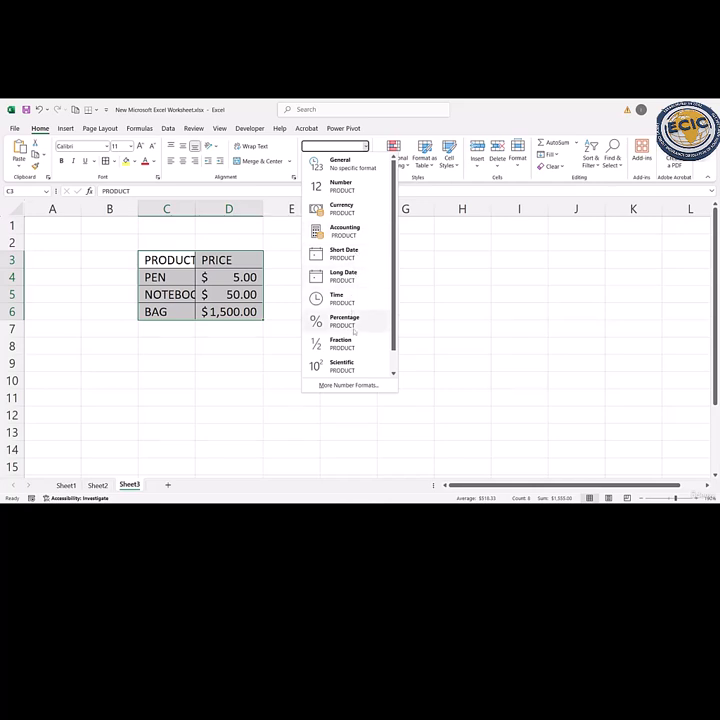
{"action": "left_click", "coordinate": [393, 374]}
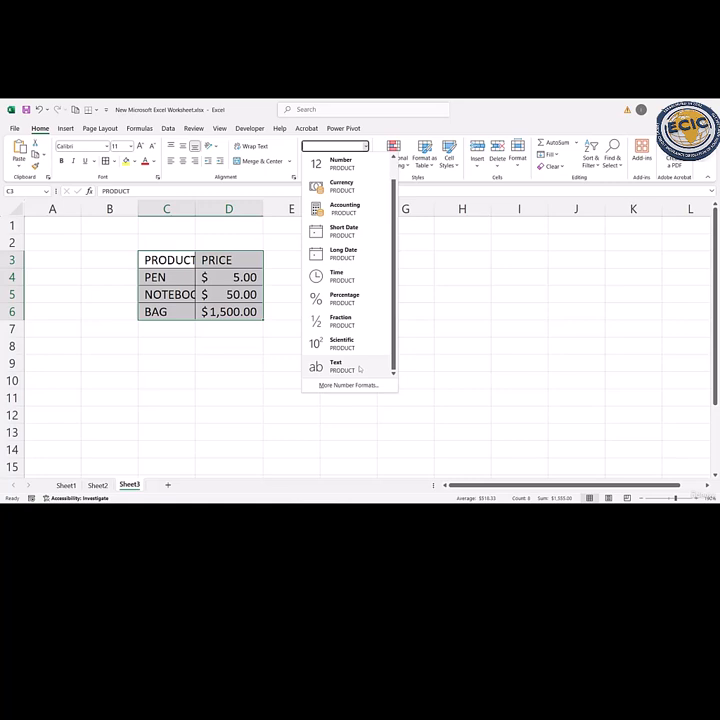
{"action": "left_click", "coordinate": [426, 342]}
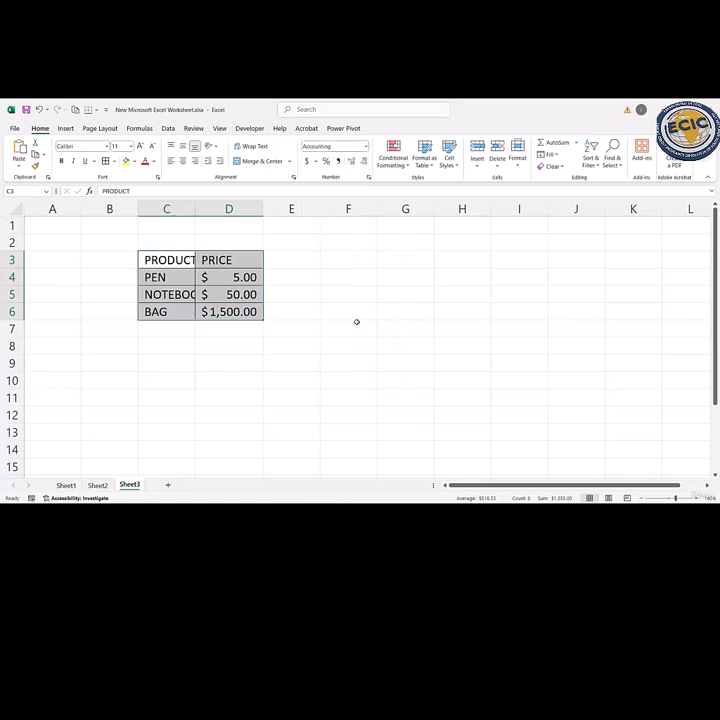
Apply the Text format to the product column C3:C6
{"action": "left_click", "coordinate": [153, 263]}
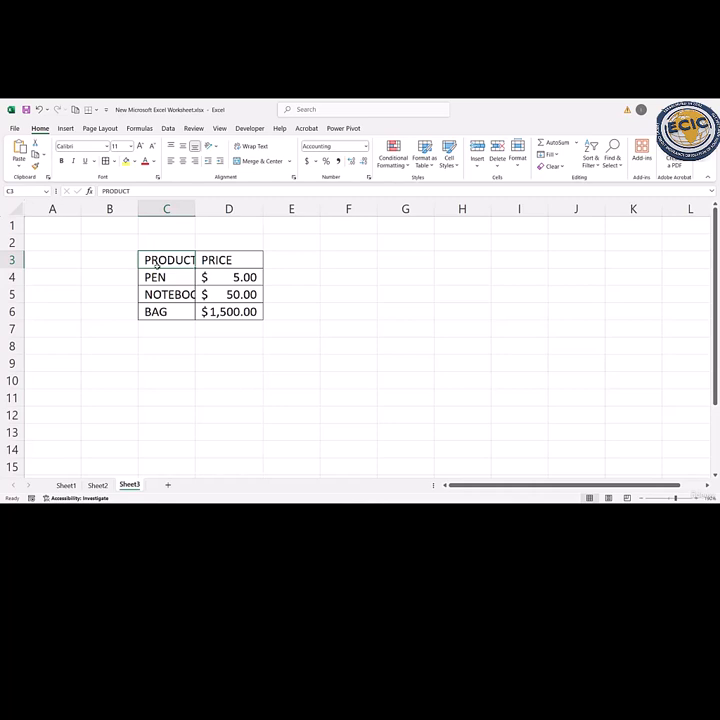
{"action": "left_click_drag", "start_coordinate": [155, 277], "coordinate": [160, 312]}
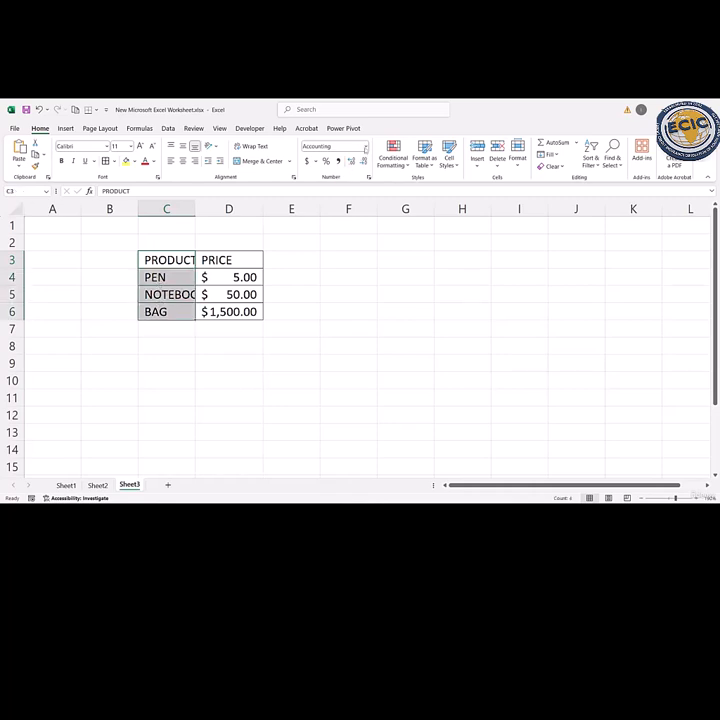
{"action": "left_click", "coordinate": [366, 146]}
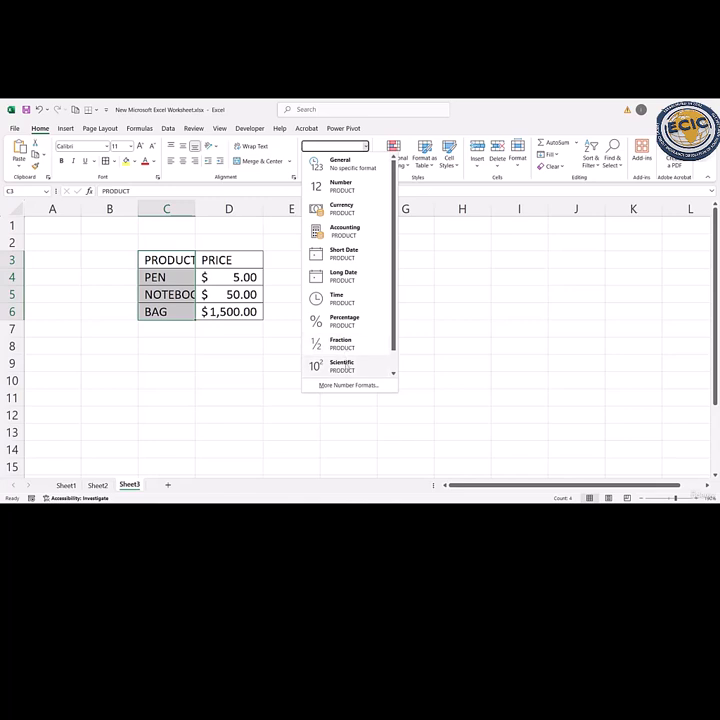
{"action": "left_click", "coordinate": [395, 375]}
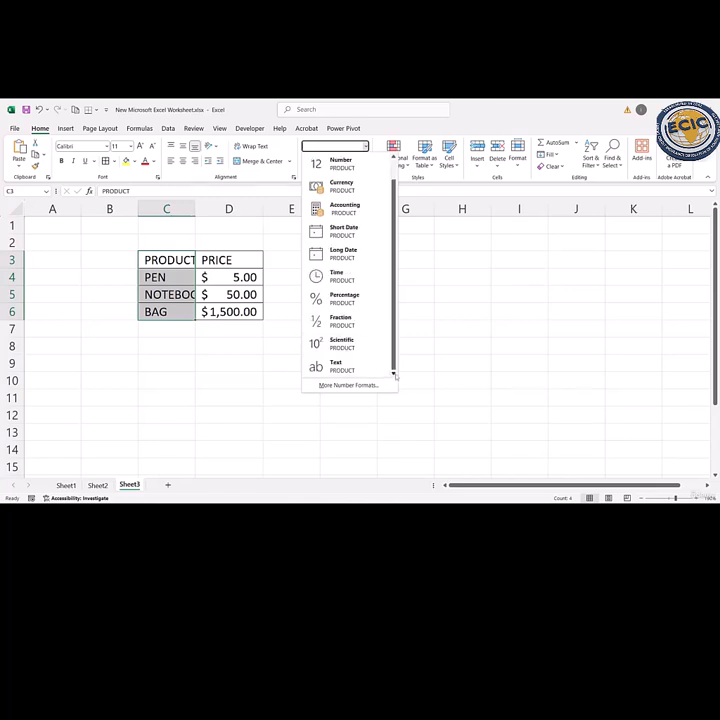
{"action": "left_click", "coordinate": [345, 366]}
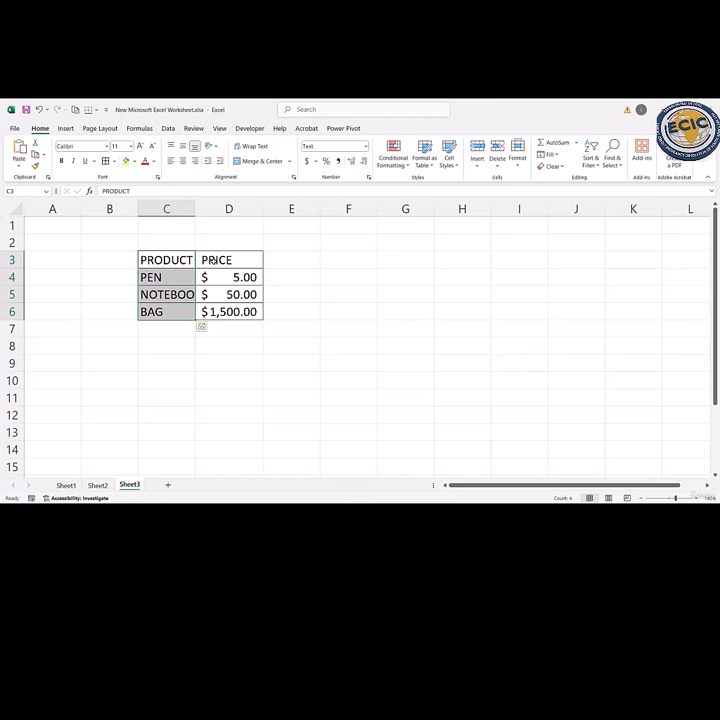
Apply the Currency format to the price column D3:D6
{"action": "left_click_drag", "start_coordinate": [210, 260], "coordinate": [233, 312]}
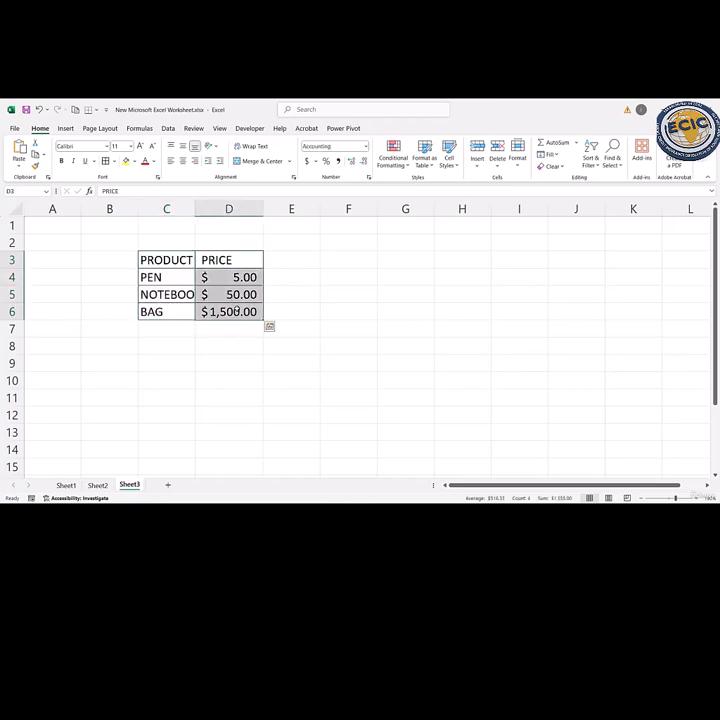
{"action": "left_click", "coordinate": [365, 146]}
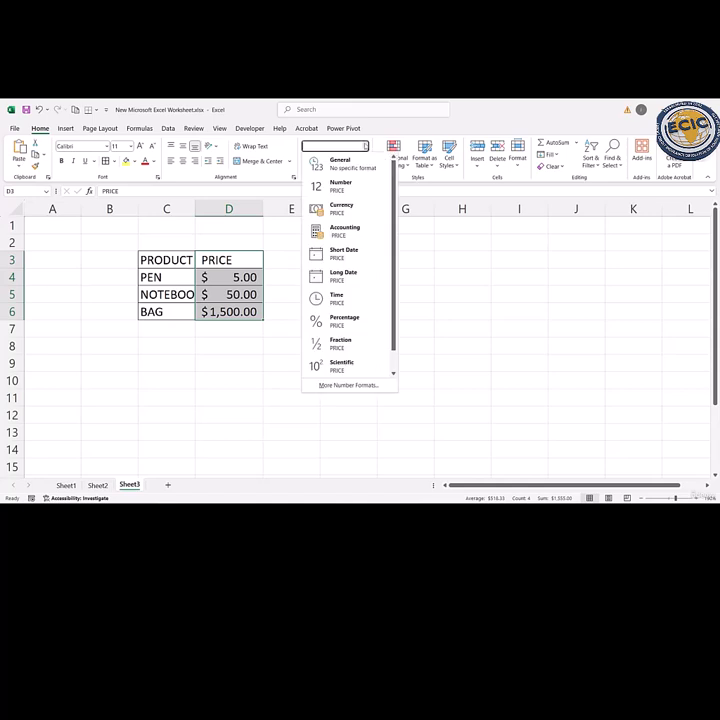
{"action": "left_click", "coordinate": [352, 207]}
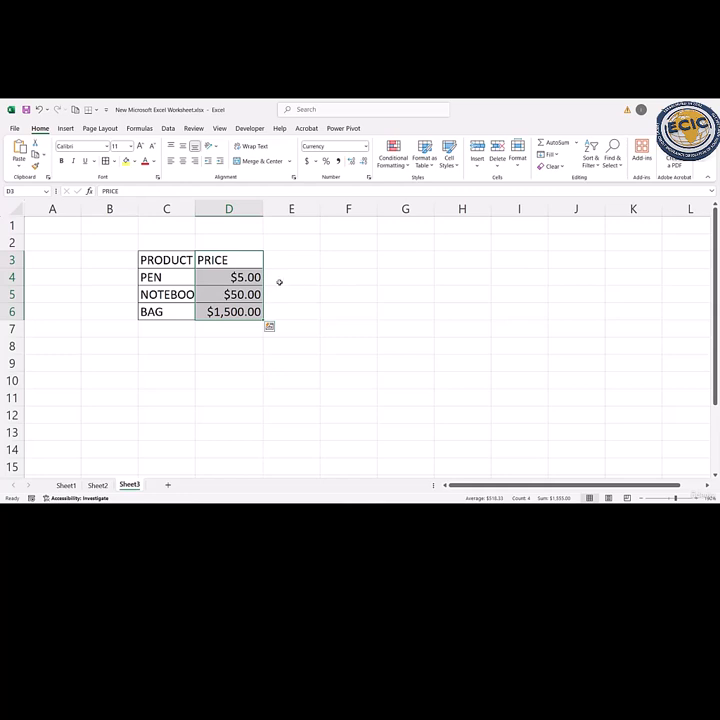
Try the Percentage format on the prices in D3:D6 and return them to the Currency format
{"action": "key", "text": "ctrl+shift+5"}
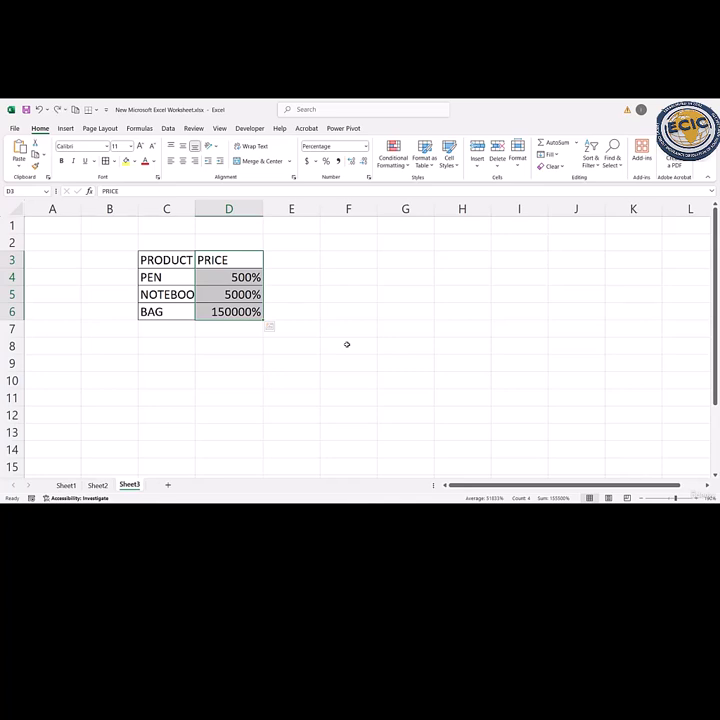
{"action": "key", "text": "ctrl+shift+4"}
{"action": "left_click", "coordinate": [318, 290]}
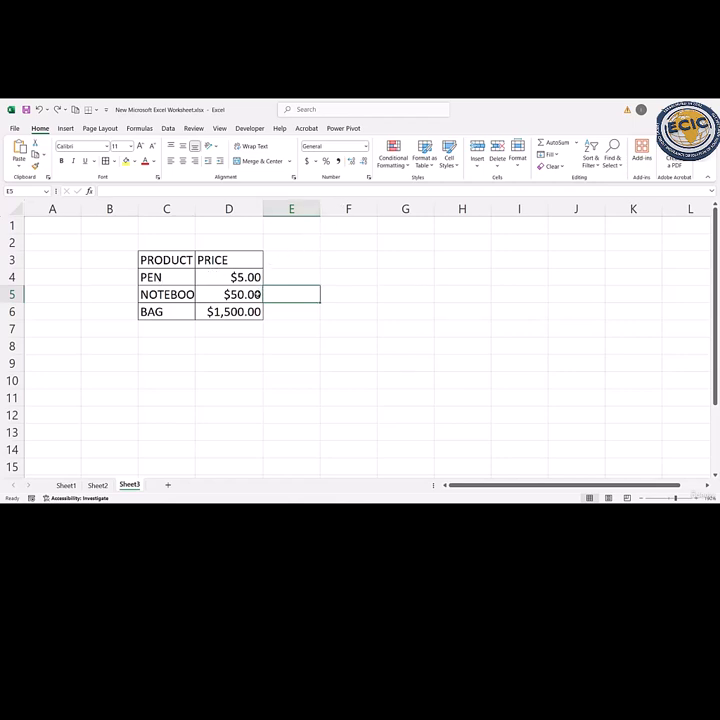
Start a second table by entering the headers EVENT in C9 and DATE in D9
{"action": "left_click", "coordinate": [162, 361]}
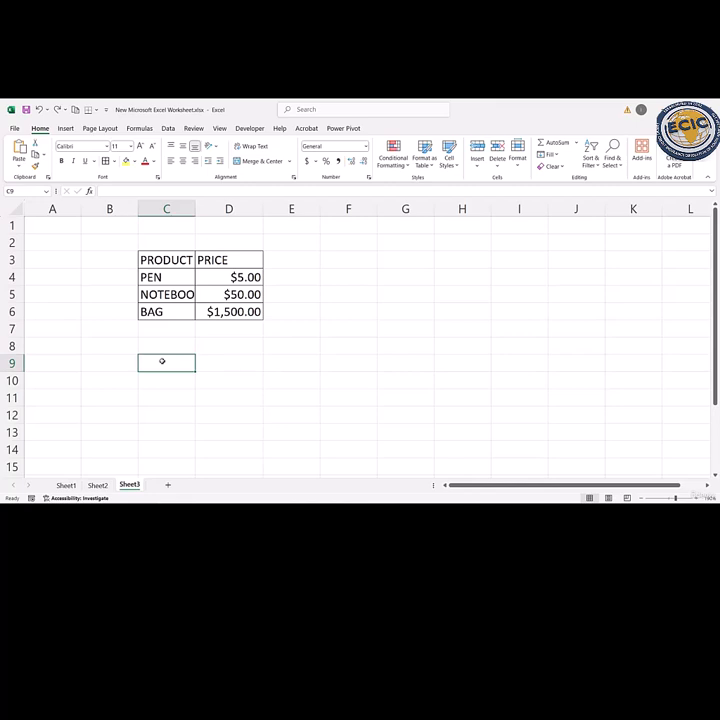
{"action": "type", "text": "EVENT"}
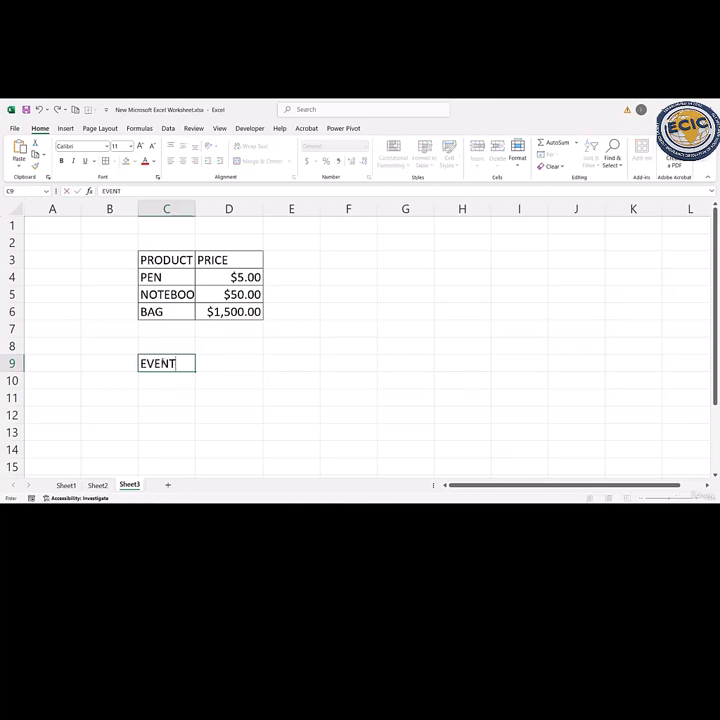
{"action": "key", "text": "Tab"}
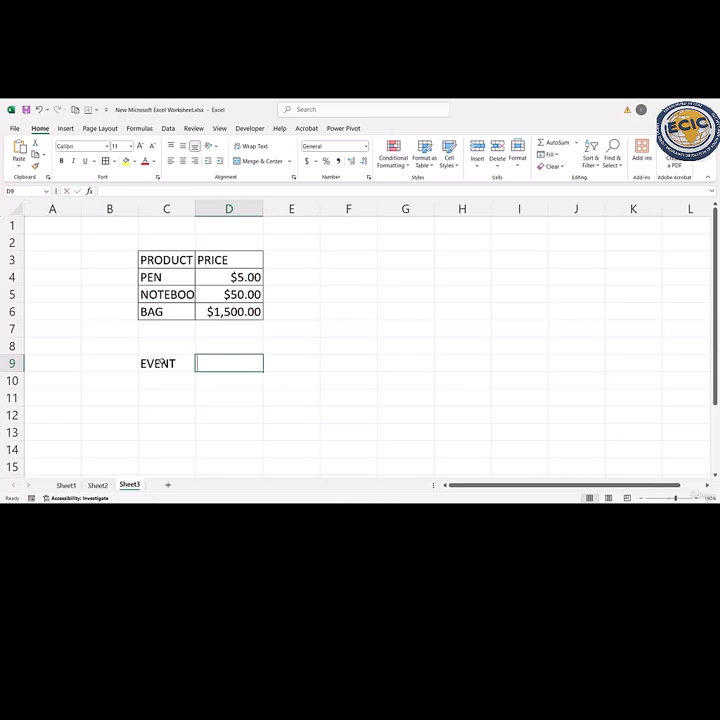
{"action": "type", "text": "DATE"}
{"action": "key", "text": "Return"}
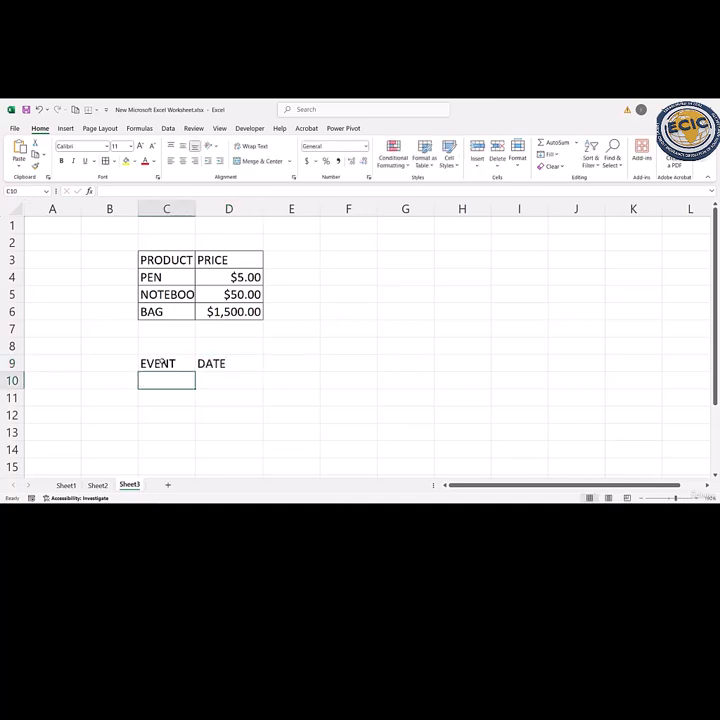
Enter the events MEETING, SUBMISSION and TRAINNING DAY in cells C10 to C12
{"action": "type", "text": "MEETING"}
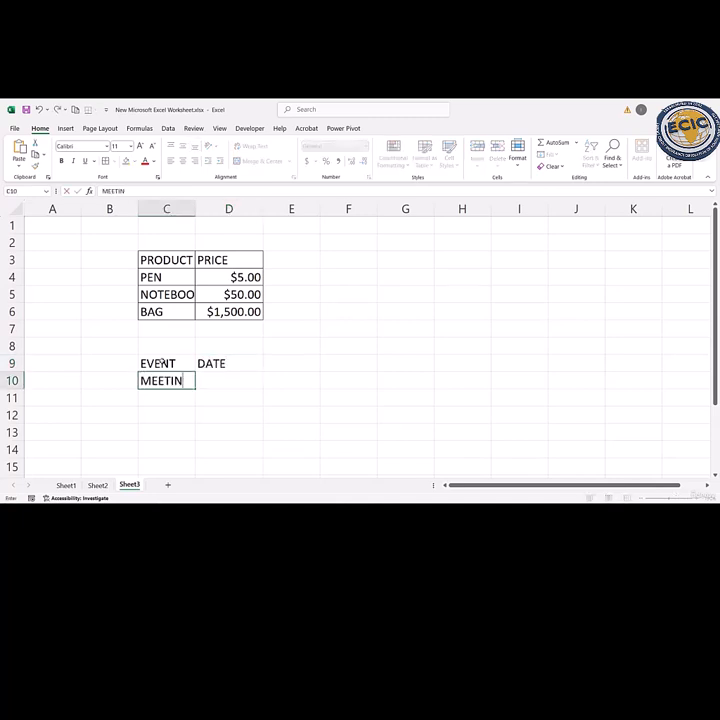
{"action": "key", "text": "Return"}
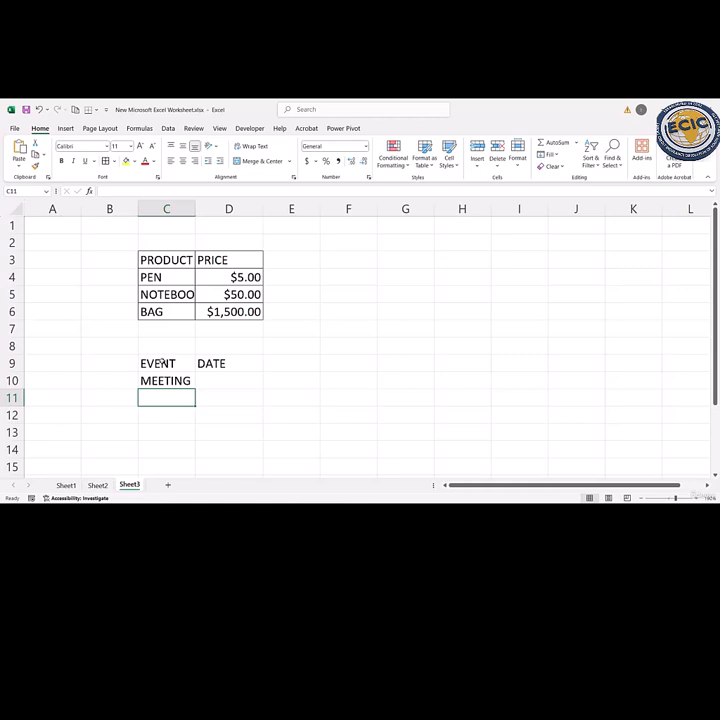
{"action": "type", "text": "SUBMISSIO"}
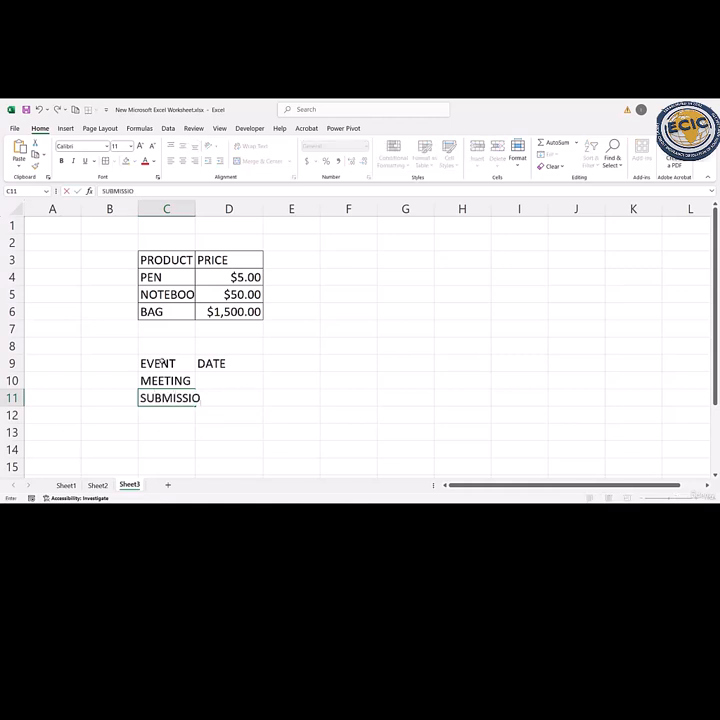
{"action": "type", "text": "N"}
{"action": "key", "text": "Return"}
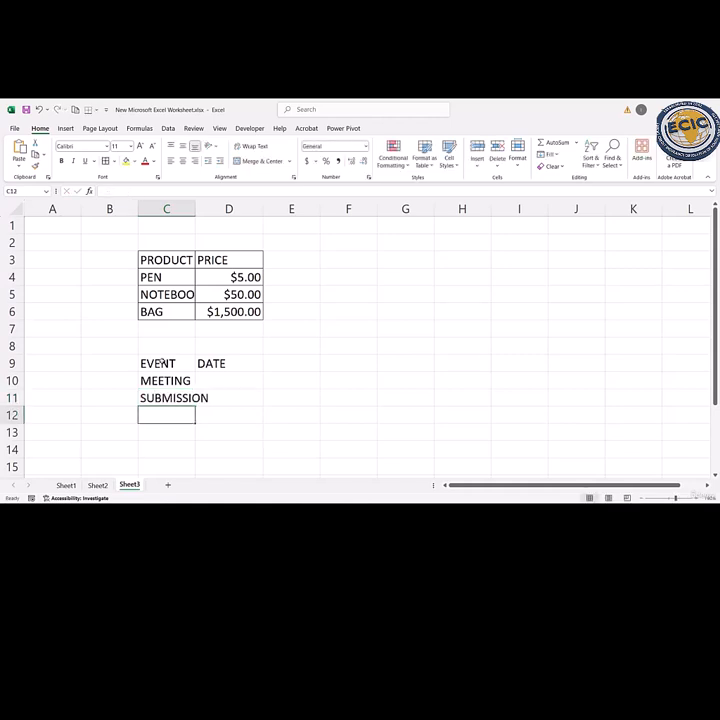
{"action": "type", "text": "TRAINNING"}
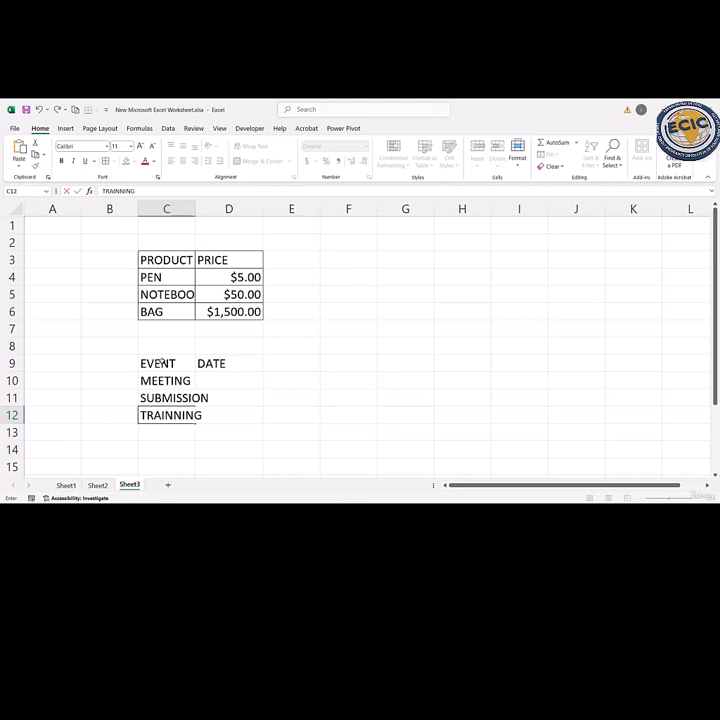
{"action": "type", "text": " DAY"}
{"action": "key", "text": "Return"}
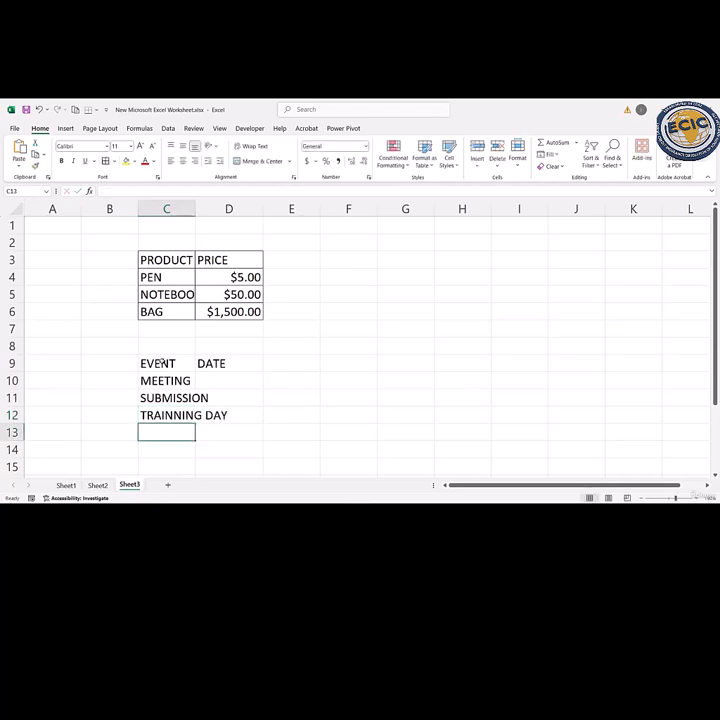
Enter the event dates 1/1/2025, 1/2/2025 and 1/3/2025 in cells D10 to D12
{"action": "left_click", "coordinate": [226, 377]}
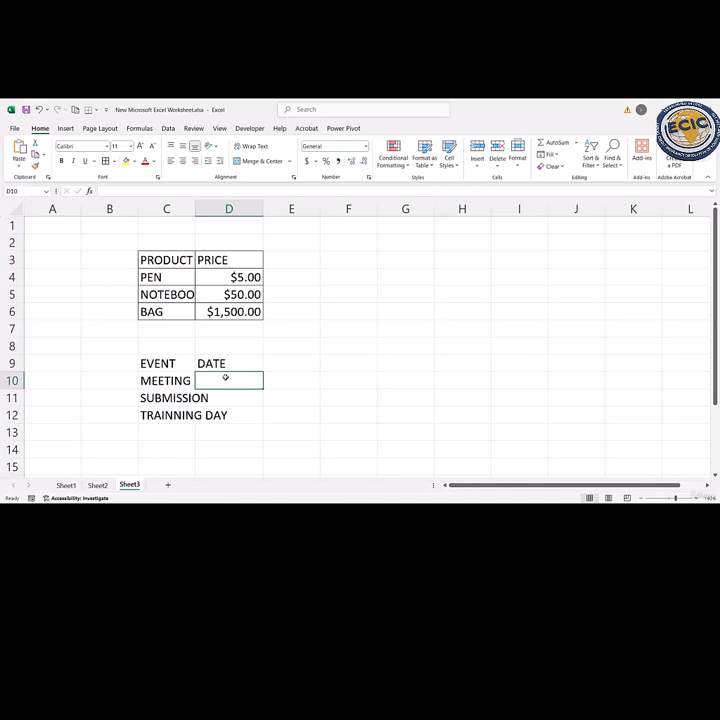
{"action": "type", "text": "1/1/2"}
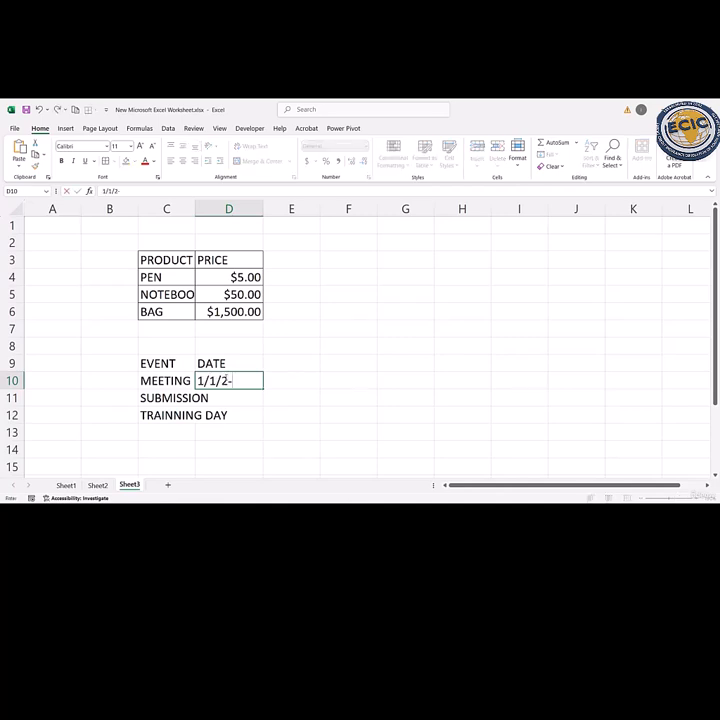
{"action": "type", "text": "025"}
{"action": "key", "text": "Return"}
{"action": "type", "text": "1/2/1"}
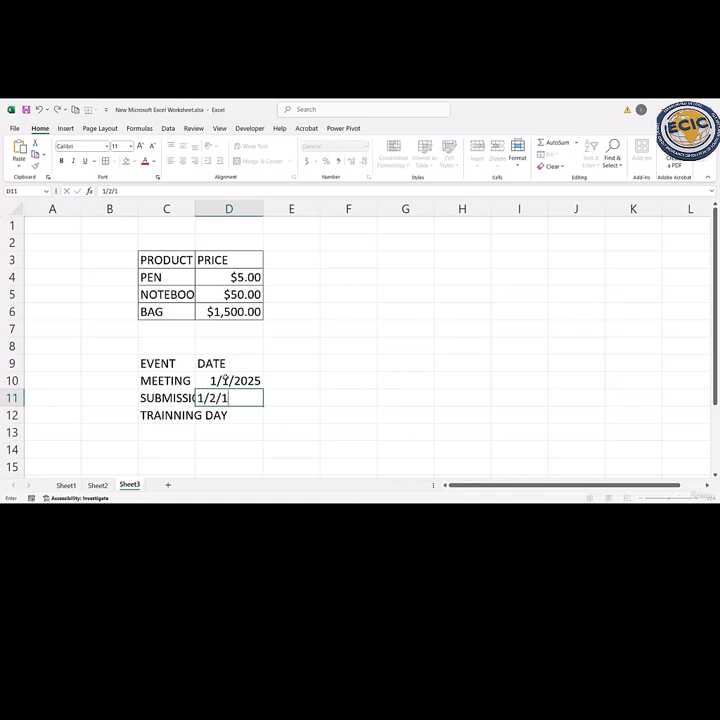
{"action": "key", "text": "BackSpace"}
{"action": "type", "text": "2025"}
{"action": "key", "text": "Return"}
{"action": "type", "text": "1/"}
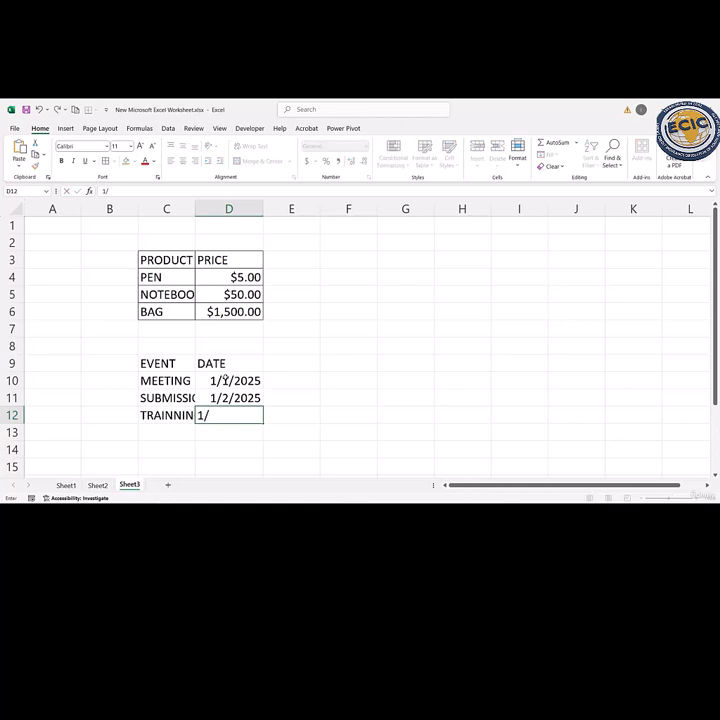
{"action": "type", "text": "3/2025"}
{"action": "key", "text": "Return"}
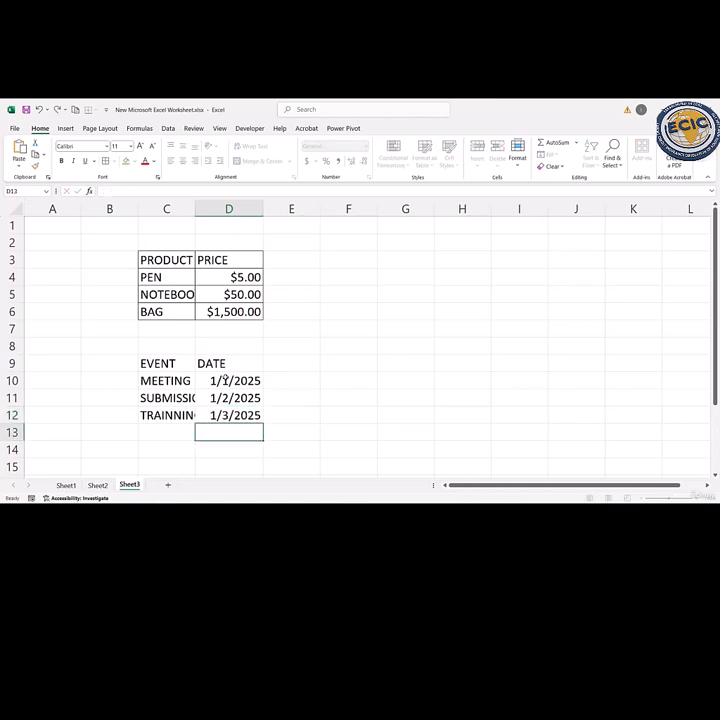
Add borders to all cells of the event table C9:D12 and apply the Long Date format to the dates in D10:D12
{"action": "left_click_drag", "start_coordinate": [165, 366], "coordinate": [262, 420]}
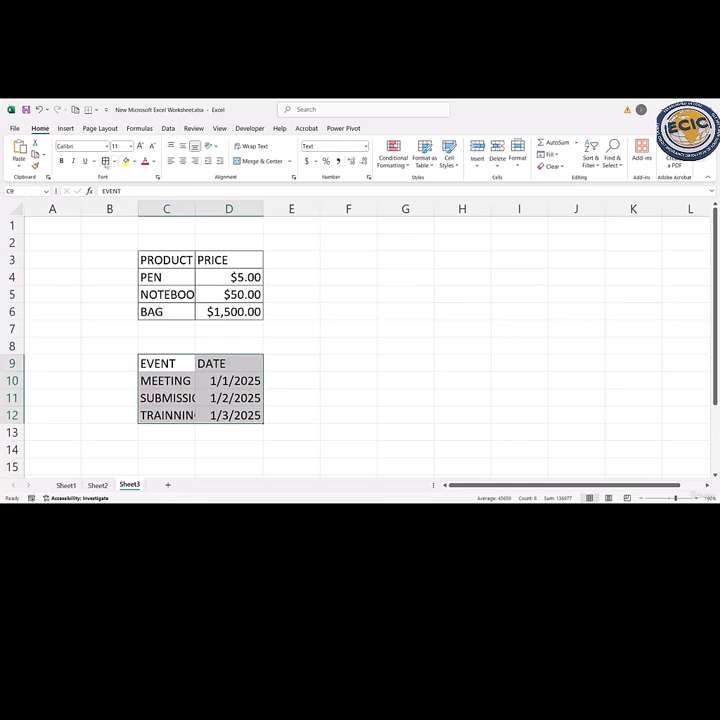
{"action": "left_click", "coordinate": [105, 161]}
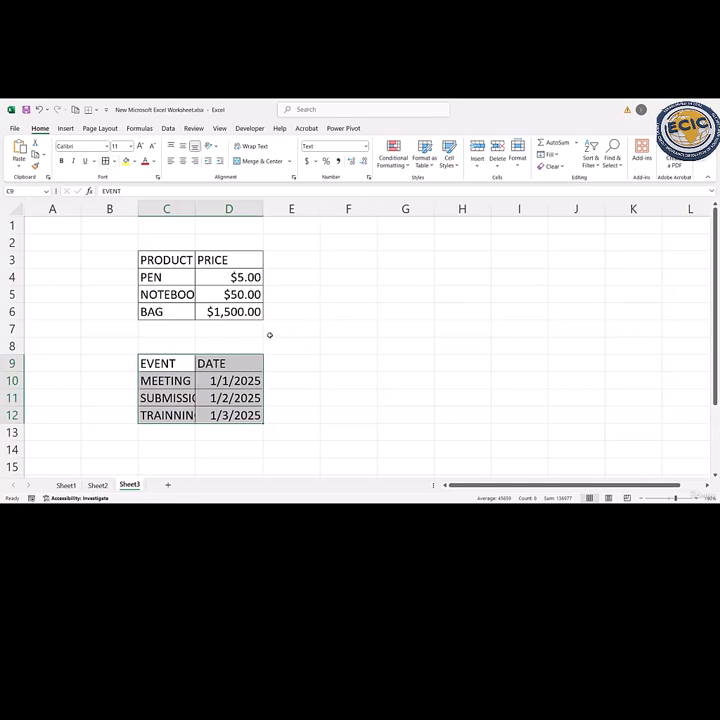
{"action": "left_click_drag", "start_coordinate": [207, 386], "coordinate": [230, 414]}
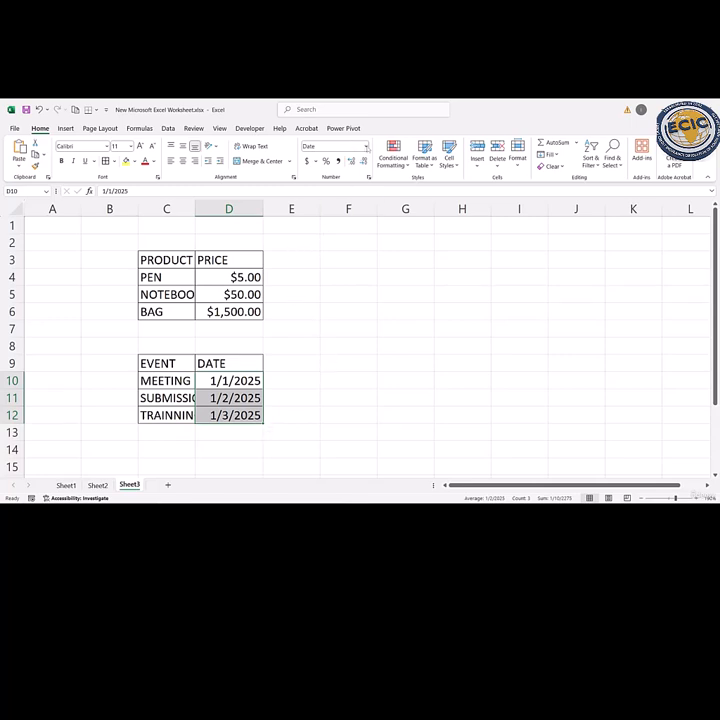
{"action": "left_click", "coordinate": [366, 146]}
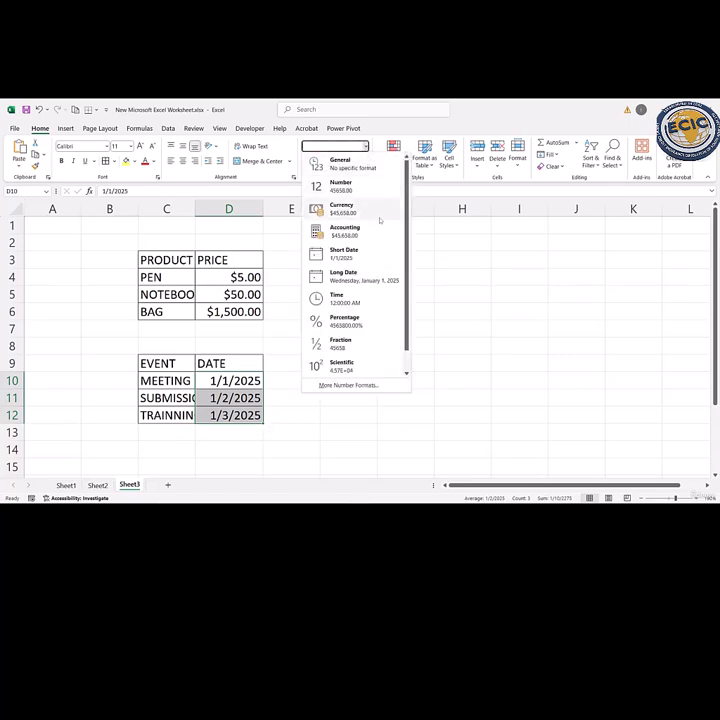
{"action": "left_click", "coordinate": [358, 281]}
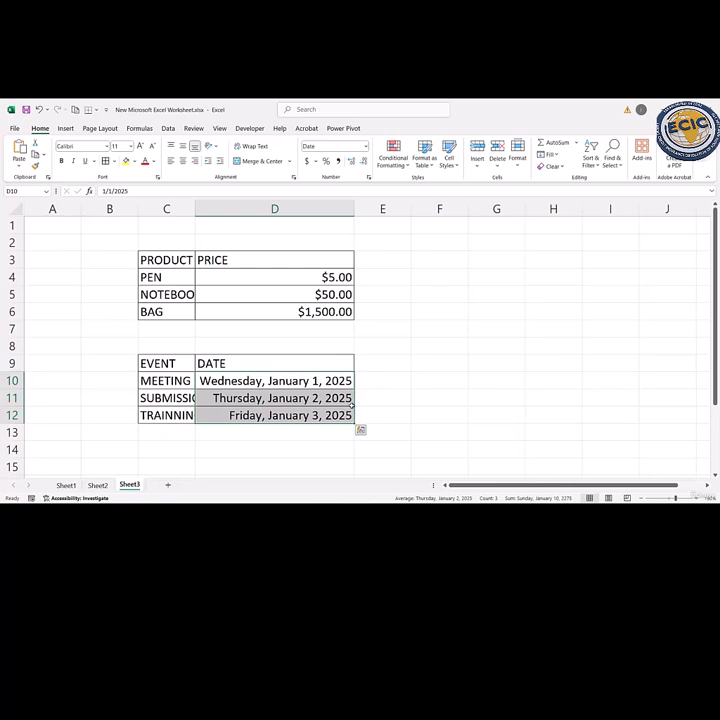
Try the Short Date format on the event dates in D10:D12 and return them to Long Date
{"action": "left_click", "coordinate": [369, 178]}
{"action": "left_click", "coordinate": [365, 147]}
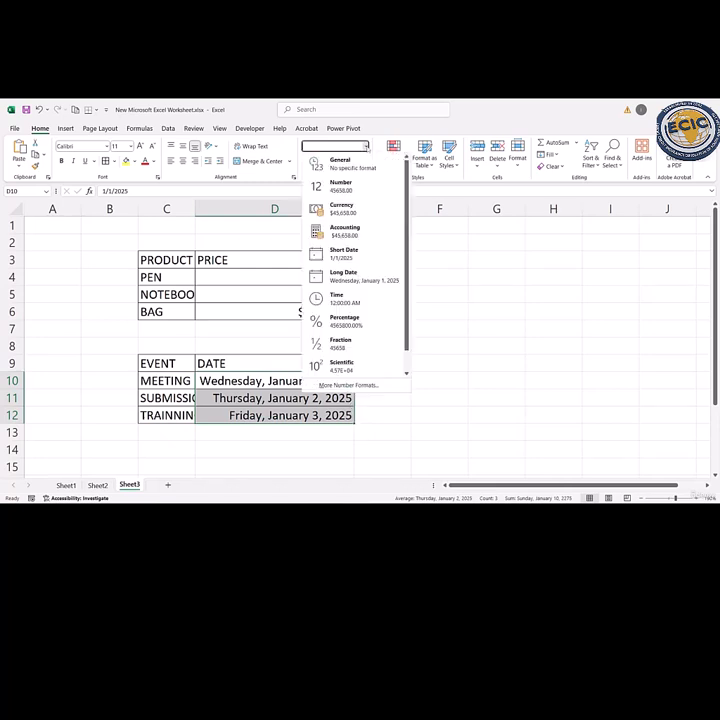
{"action": "left_click", "coordinate": [365, 258]}
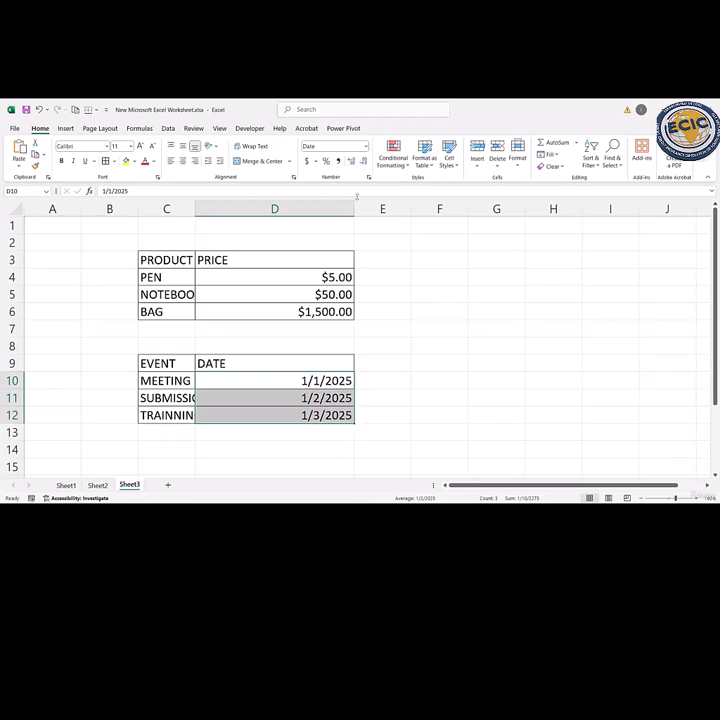
{"action": "left_click", "coordinate": [366, 147]}
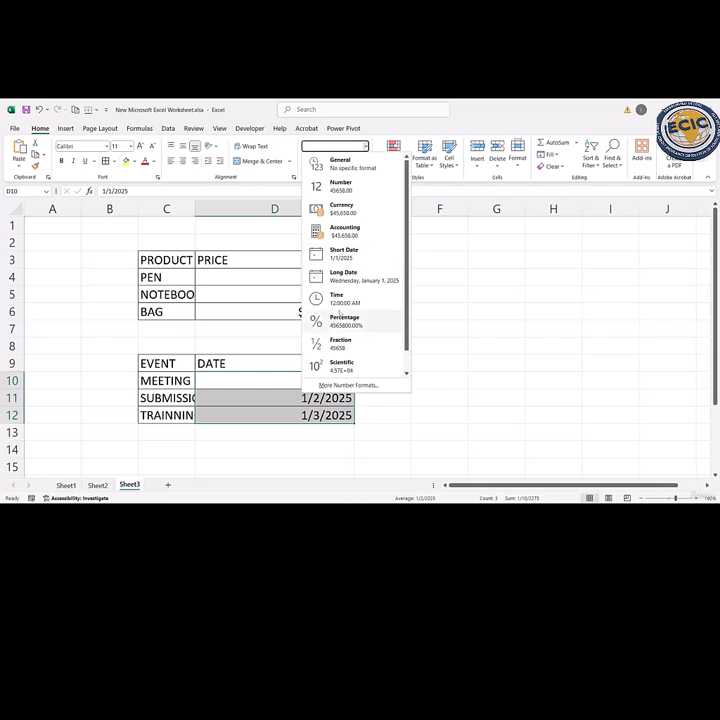
{"action": "left_click", "coordinate": [353, 278]}
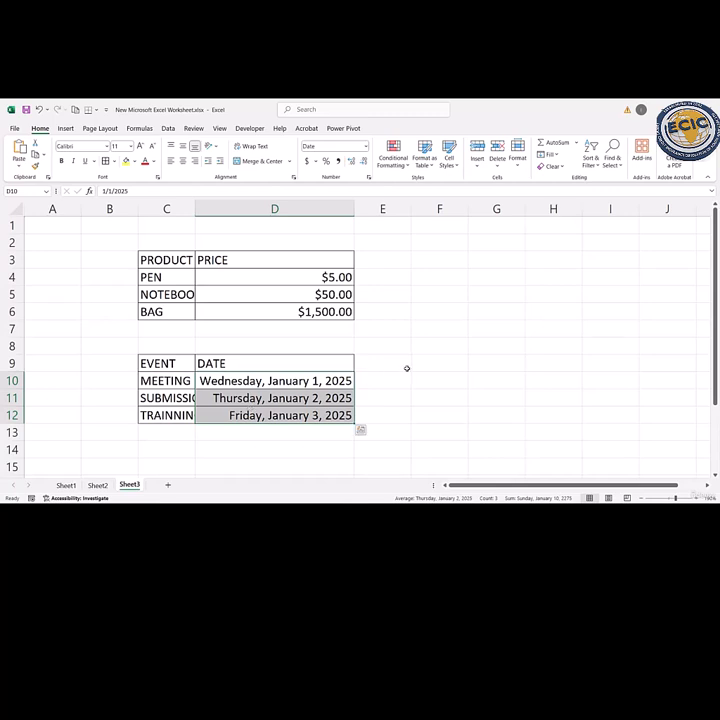
Start a third table below the event table with the headers NAME in C15 and STATUS in D15
{"action": "scroll", "coordinate": [407, 369], "scroll_direction": "down", "scroll_amount": 3}
{"action": "scroll", "coordinate": [407, 369], "scroll_direction": "down", "scroll_amount": 3}
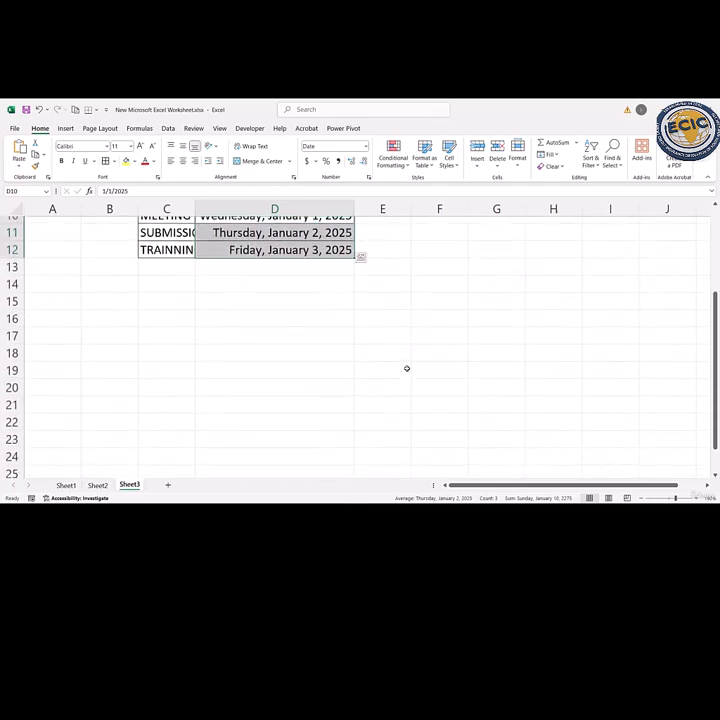
{"action": "left_click", "coordinate": [168, 292]}
{"action": "type", "text": "NAME"}
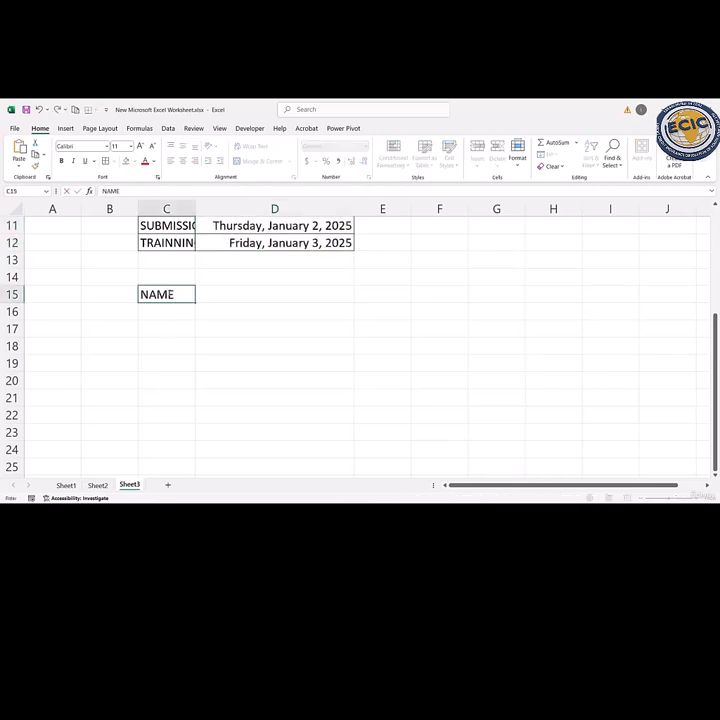
{"action": "key", "text": "Tab"}
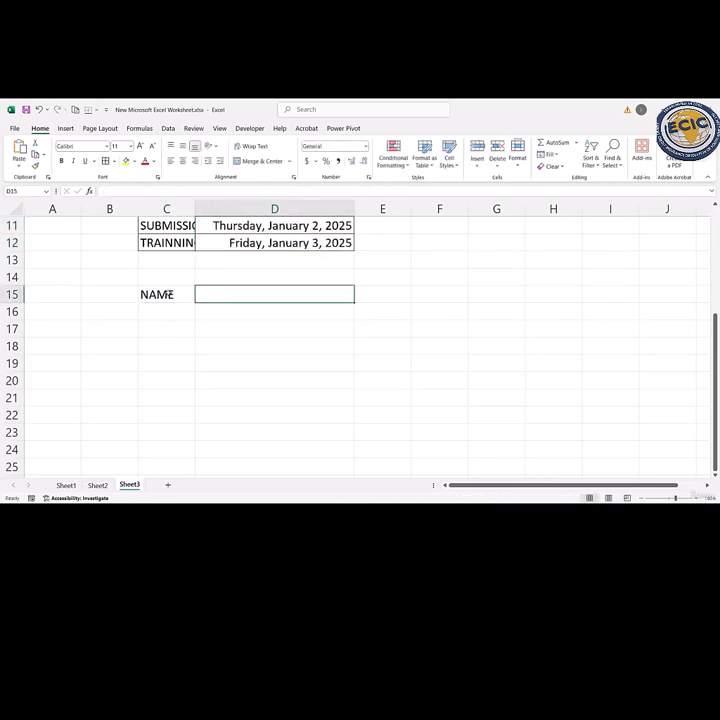
{"action": "type", "text": "STATUS"}
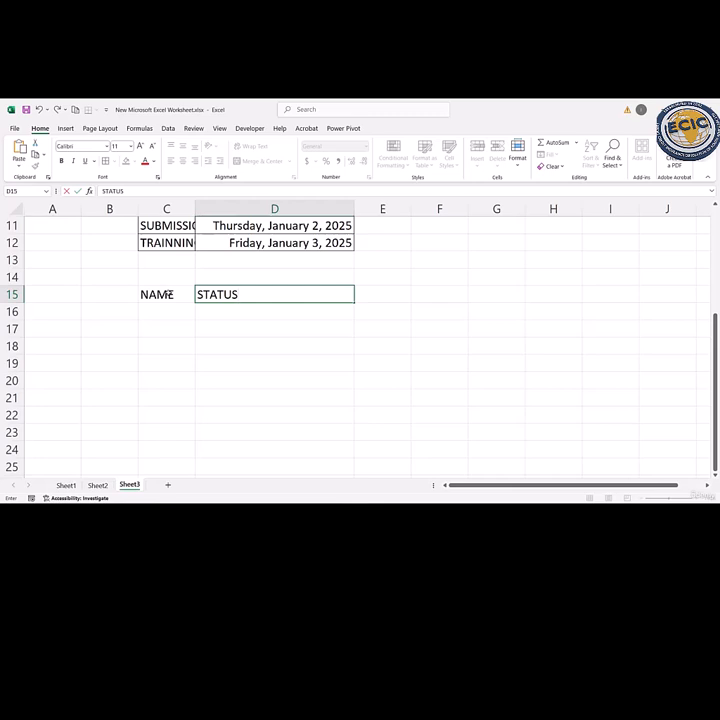
{"action": "key", "text": "Return"}
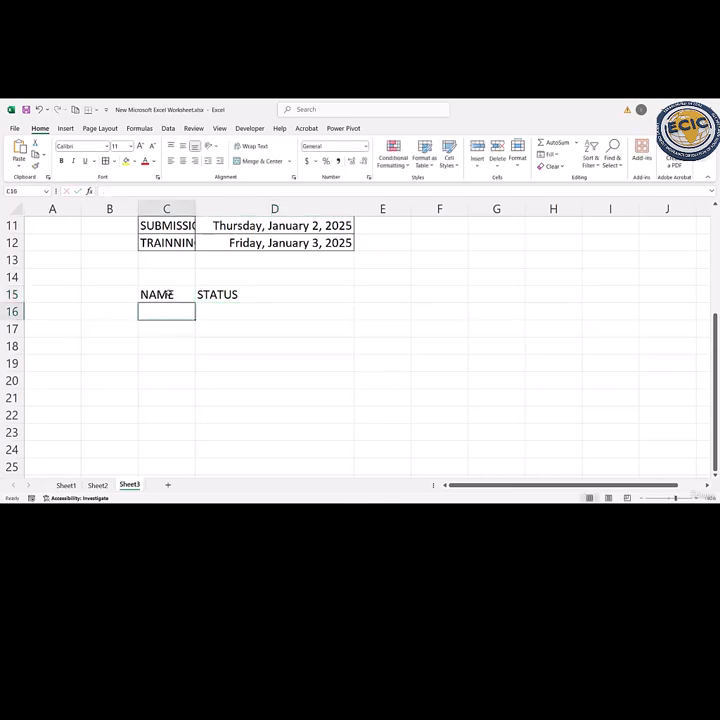
Enter three people's first names under the NAME header in cells C16 to C18
{"action": "type", "text": "JOHN"}
{"action": "key", "text": "Return"}
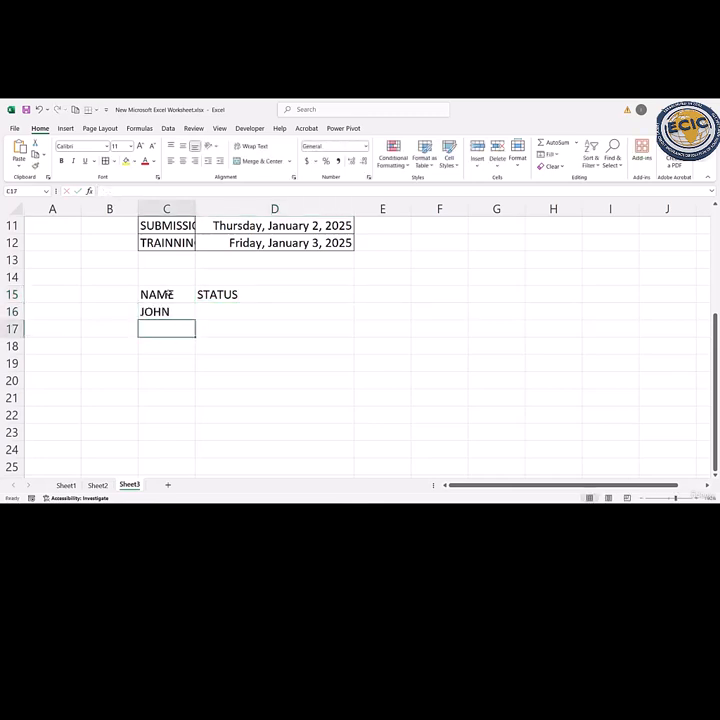
{"action": "type", "text": "SARAH"}
{"action": "key", "text": "Return"}
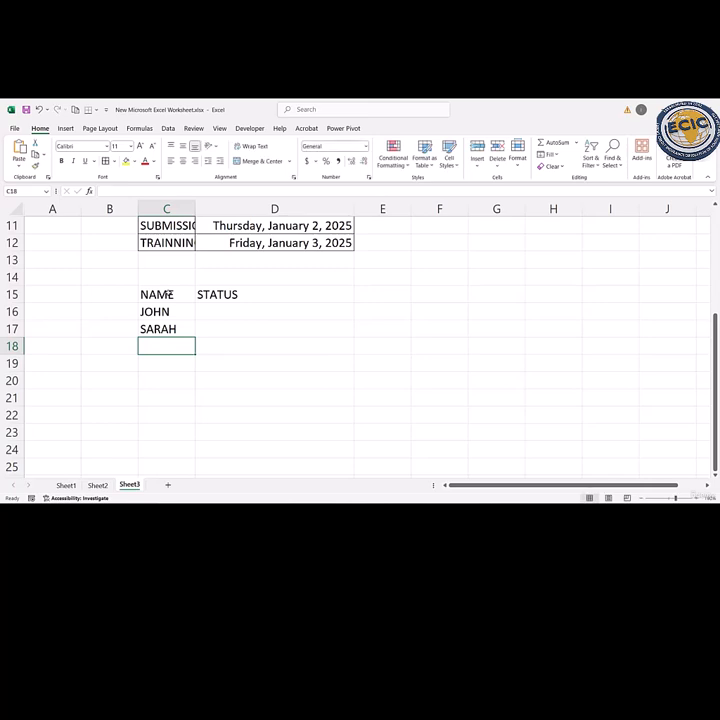
{"action": "type", "text": "DAVO"}
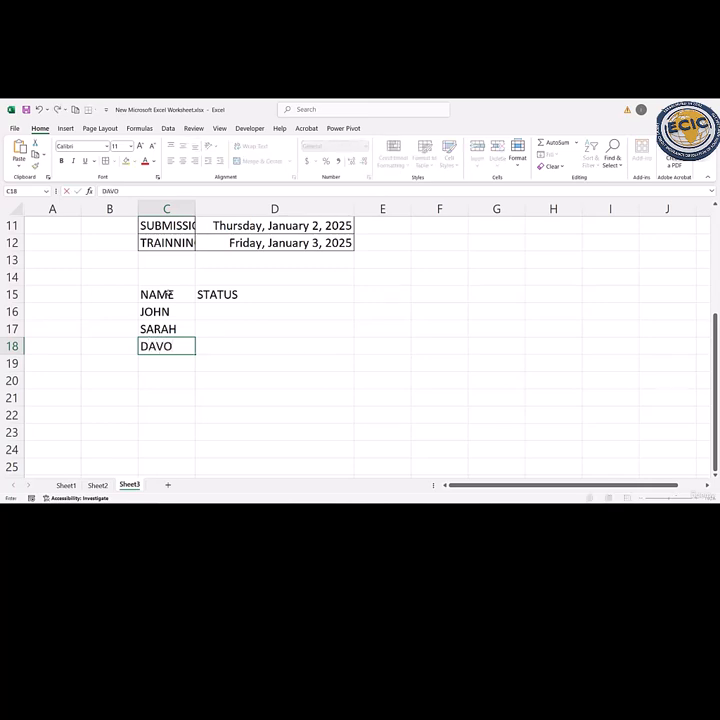
{"action": "key", "text": "BackSpace"}
{"action": "type", "text": "ID"}
{"action": "key", "text": "Return"}
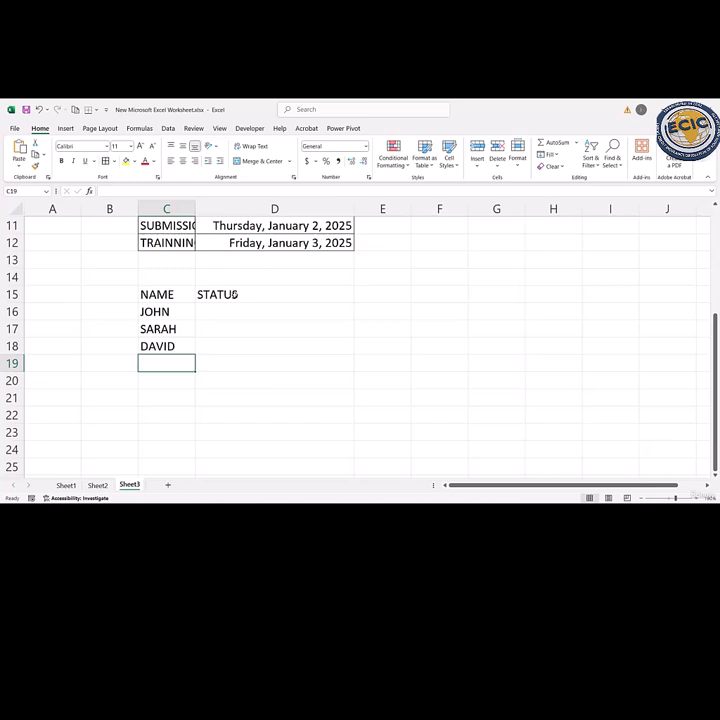
Enter COMPLETE as the status of the first person in D16
{"action": "left_click", "coordinate": [227, 313]}
{"action": "type", "text": "COM"}
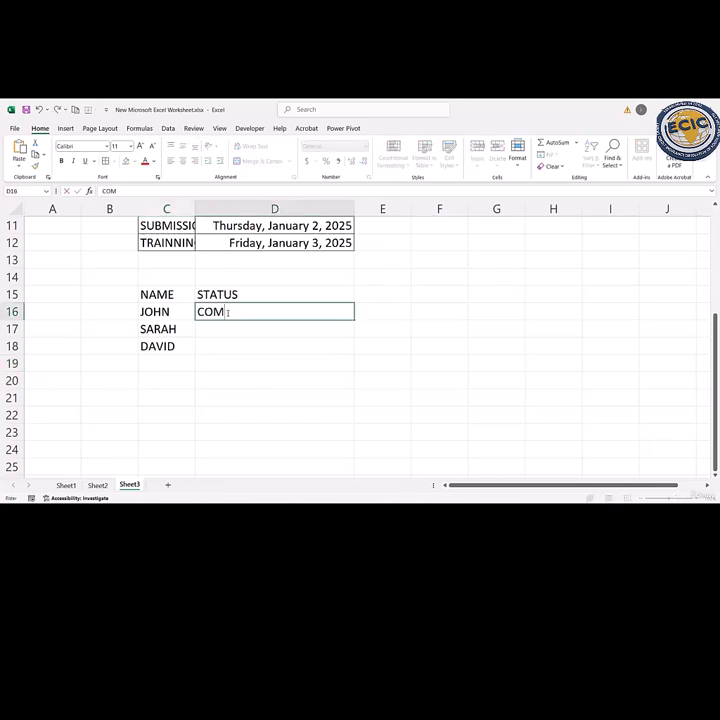
{"action": "type", "text": "PLETE"}
{"action": "key", "text": "Return"}
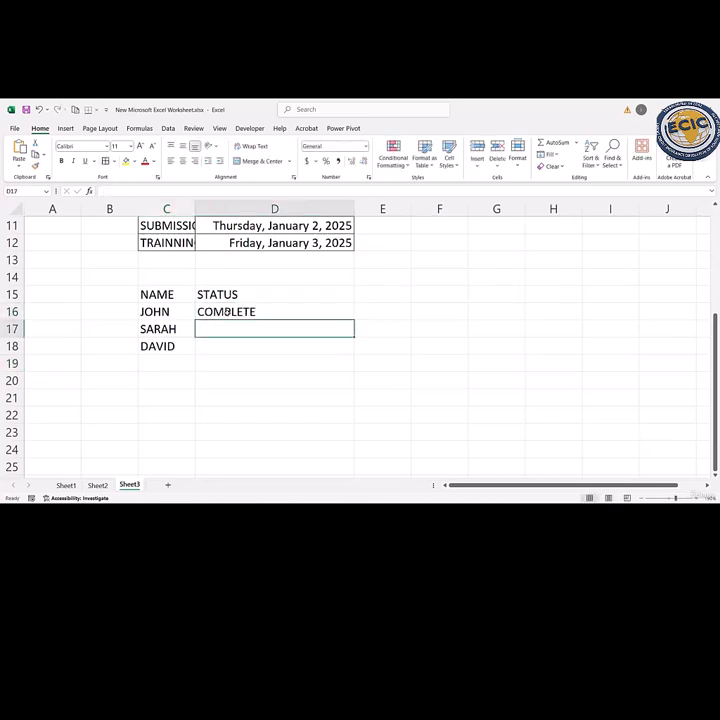
Enter IN PROGRESS in D17 and PENDING in D18 as the remaining statuses
{"action": "type", "text": "IN PR"}
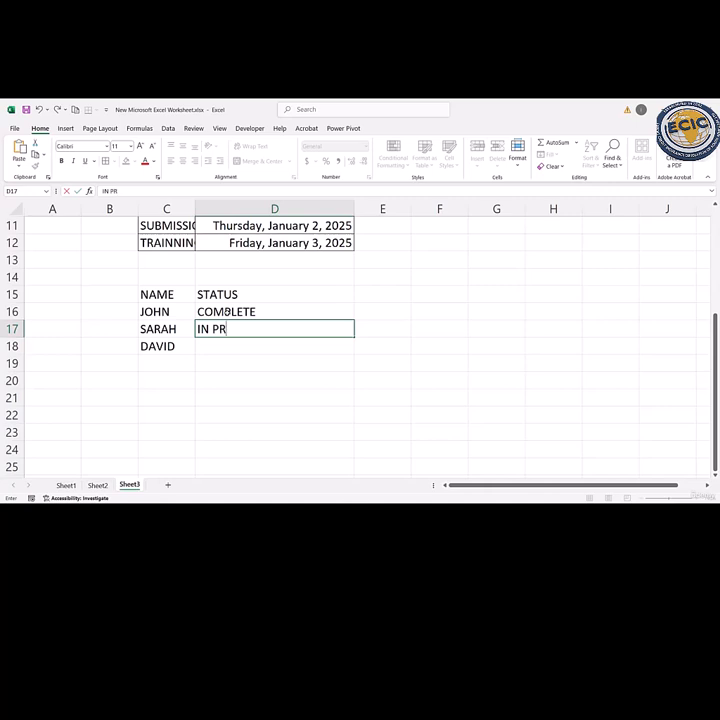
{"action": "type", "text": "OGRESS"}
{"action": "key", "text": "Return"}
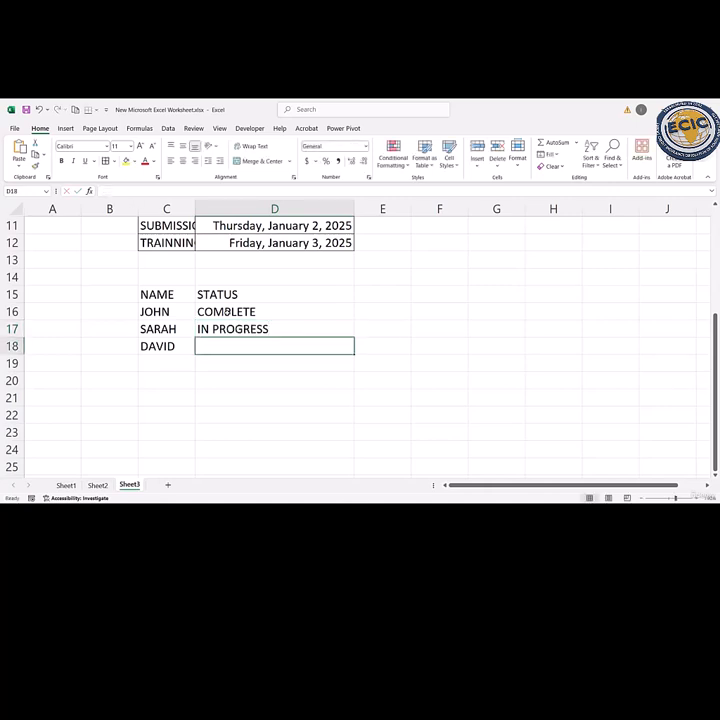
{"action": "type", "text": "PENDING"}
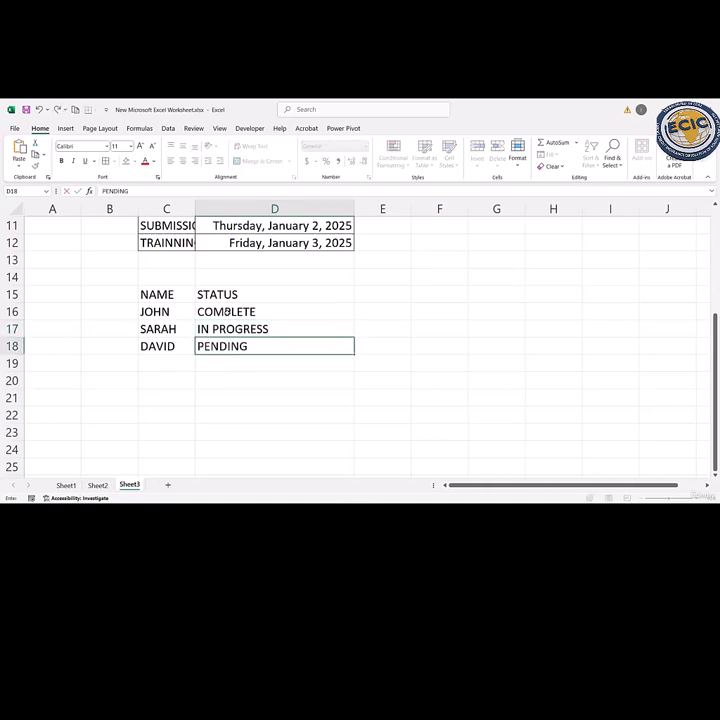
{"action": "key", "text": "Return"}
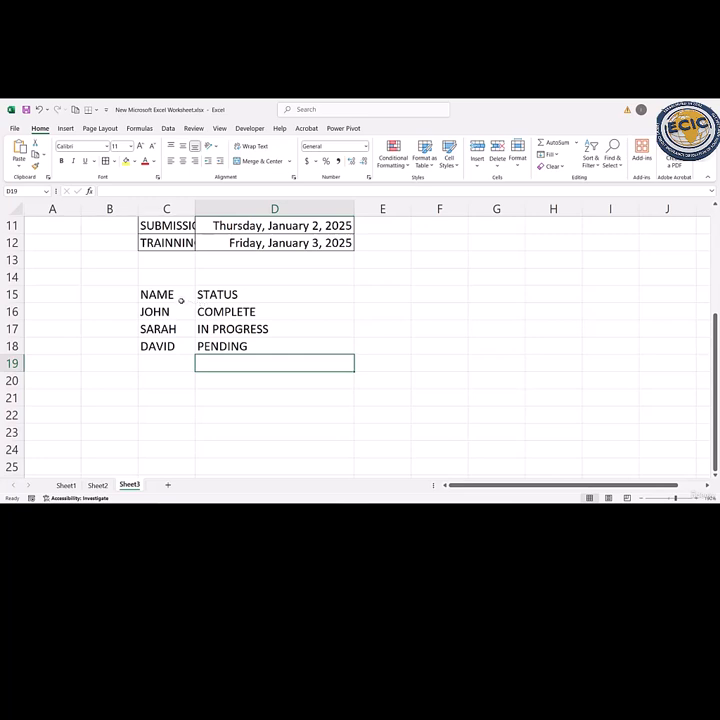
Apply all borders to the status table C15:D18 and make its header row C15:D15 bold
{"action": "left_click_drag", "start_coordinate": [180, 297], "coordinate": [244, 346]}
{"action": "left_click", "coordinate": [104, 160]}
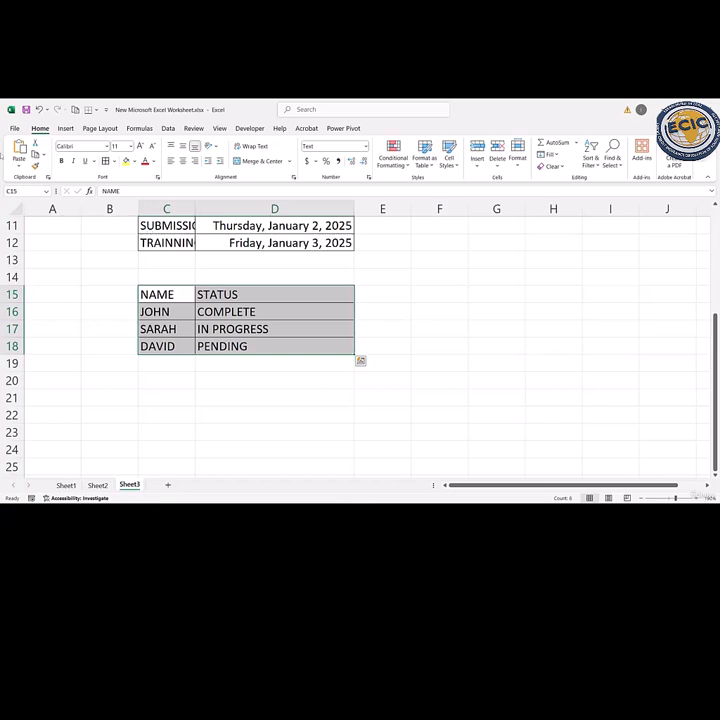
{"action": "left_click_drag", "start_coordinate": [162, 293], "coordinate": [238, 294]}
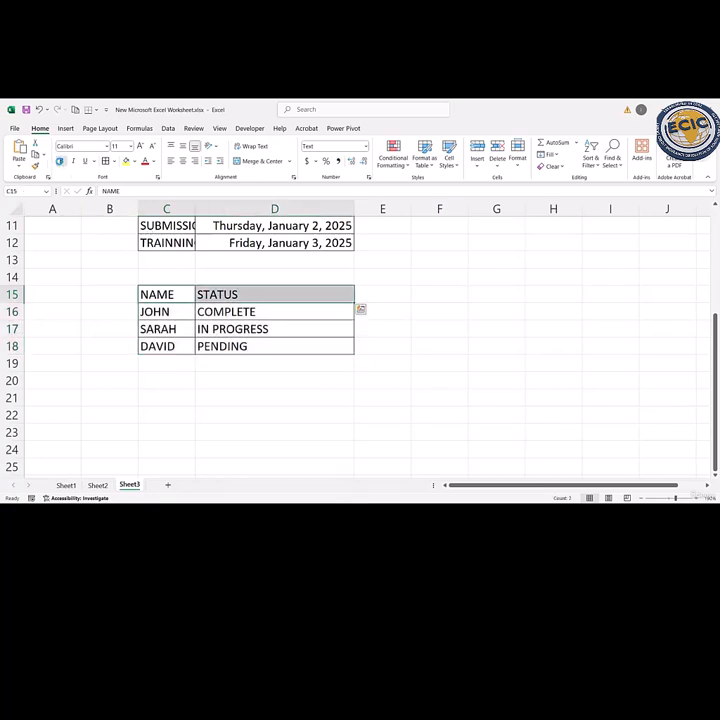
{"action": "key", "text": "ctrl+b"}
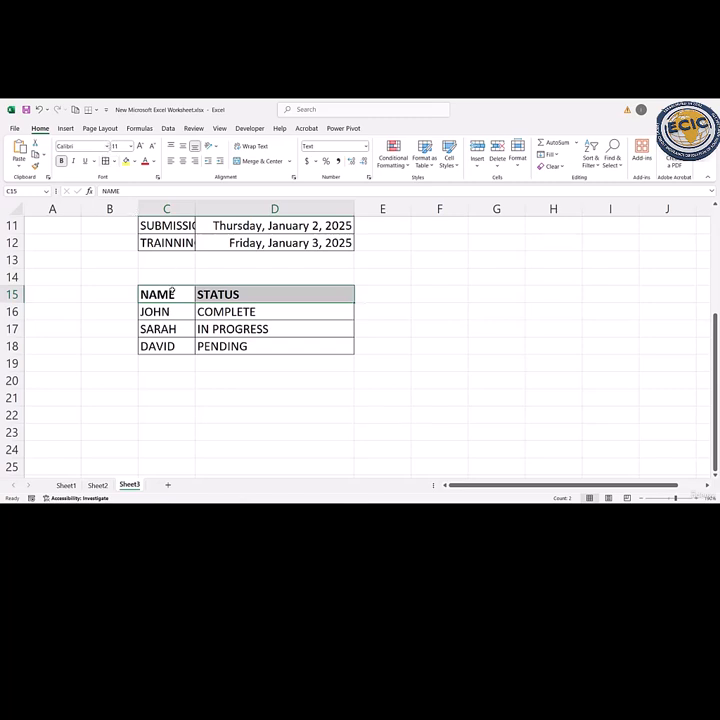
Set the font of the status table C15:D18 to Times New Roman, size 14
{"action": "left_click_drag", "start_coordinate": [183, 294], "coordinate": [248, 346]}
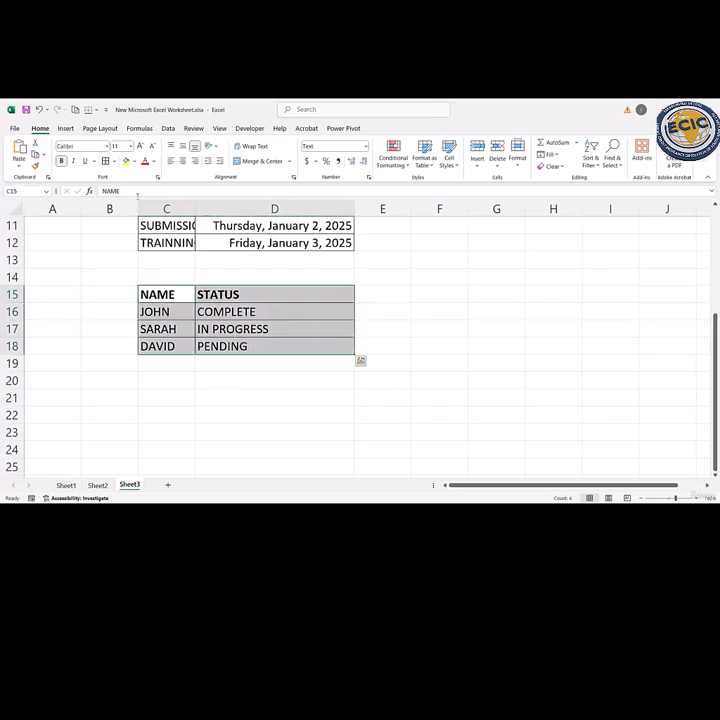
{"action": "key", "text": "alt+h"}
{"action": "key", "text": "f"}
{"action": "key", "text": "f"}
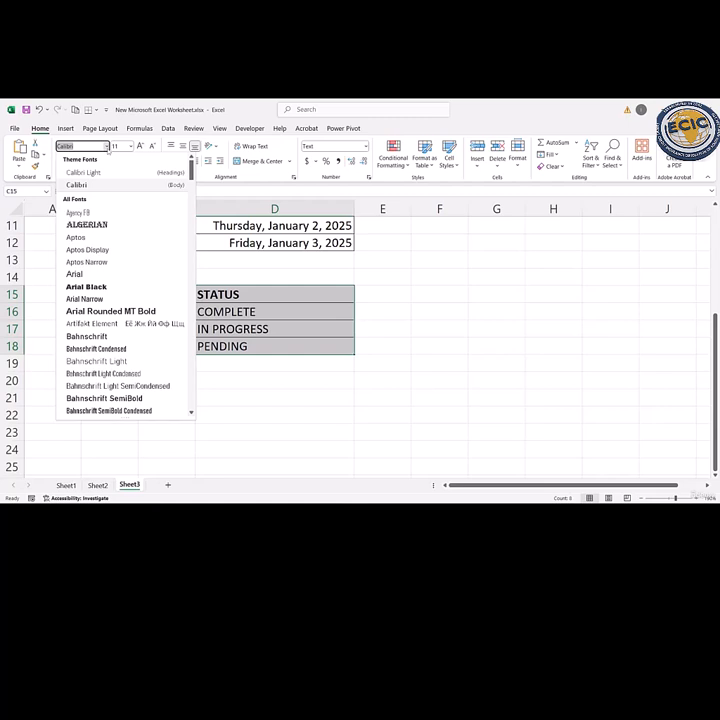
{"action": "type", "text": "Tahoma"}
{"action": "key", "text": "Down"}
{"action": "key", "text": "Down"}
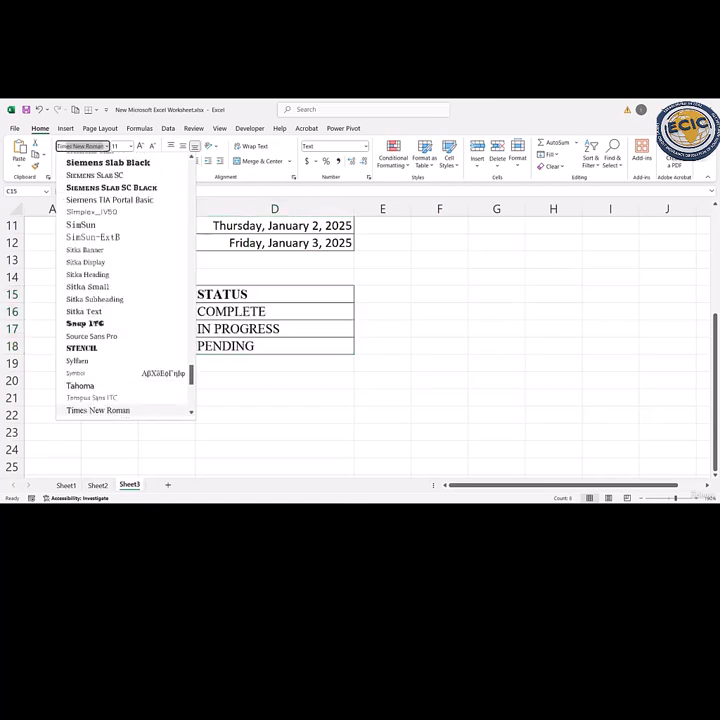
{"action": "key", "text": "Return"}
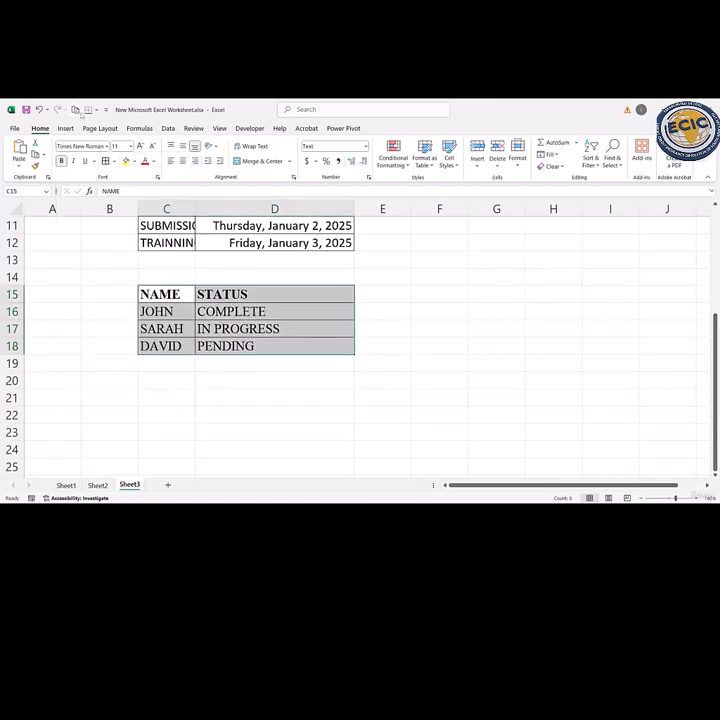
{"action": "left_click", "coordinate": [130, 146]}
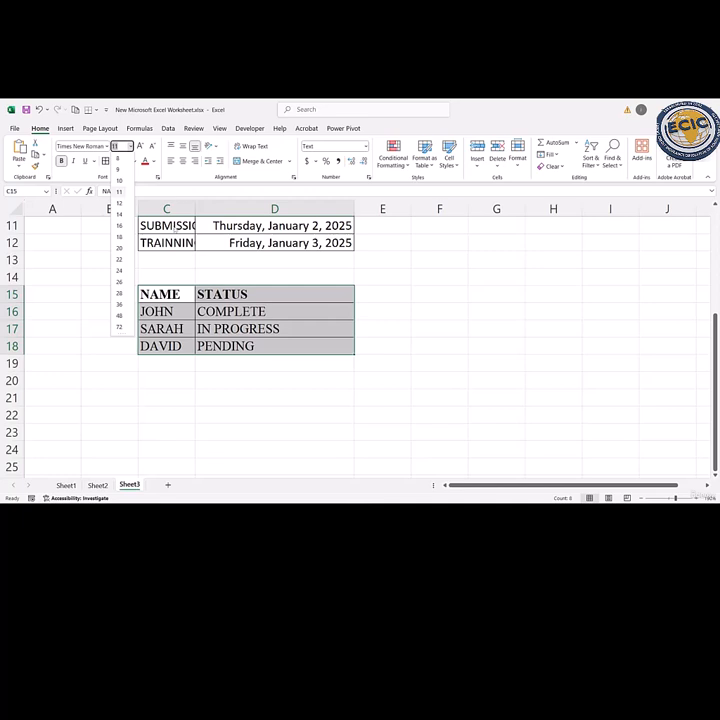
{"action": "left_click", "coordinate": [122, 214]}
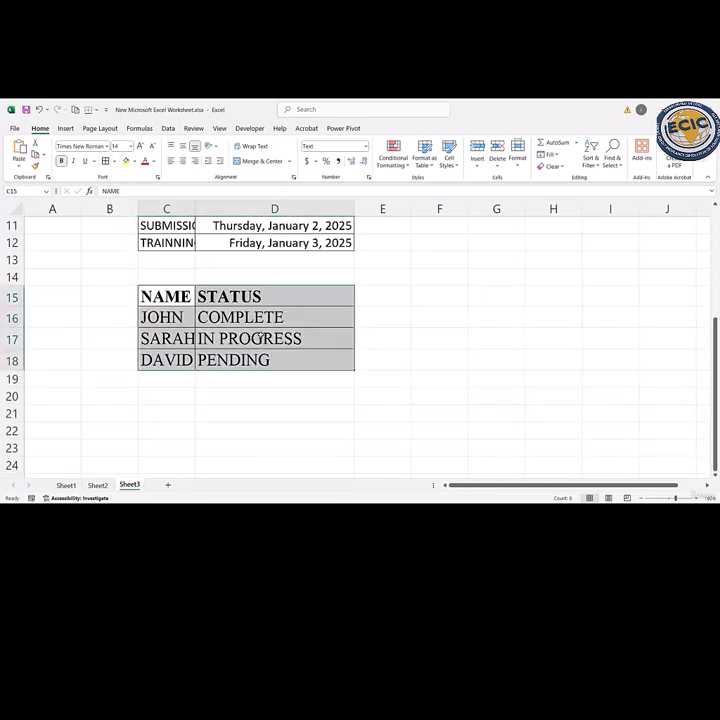
Increase the header cells C15:D15 to font size 16 and autofit the width of column C
{"action": "left_click_drag", "start_coordinate": [174, 300], "coordinate": [250, 297]}
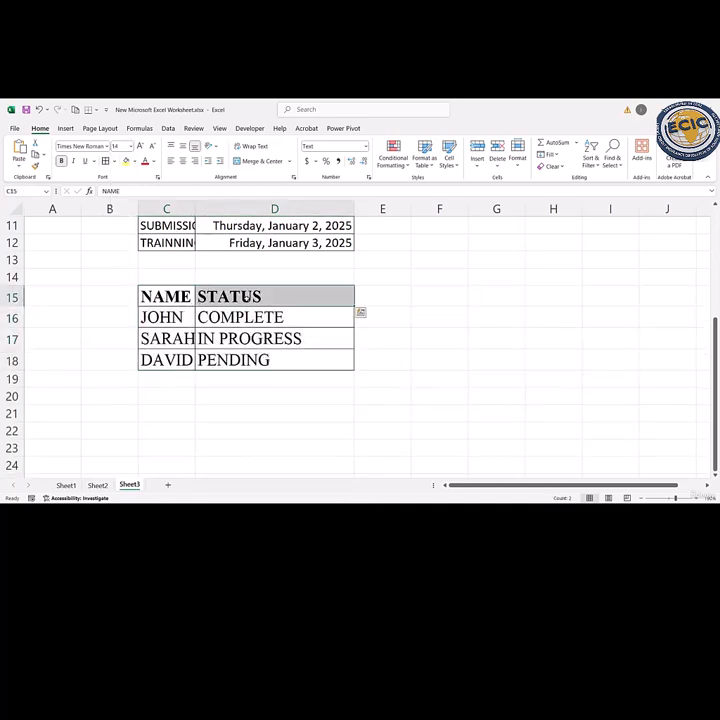
{"action": "left_click", "coordinate": [130, 146]}
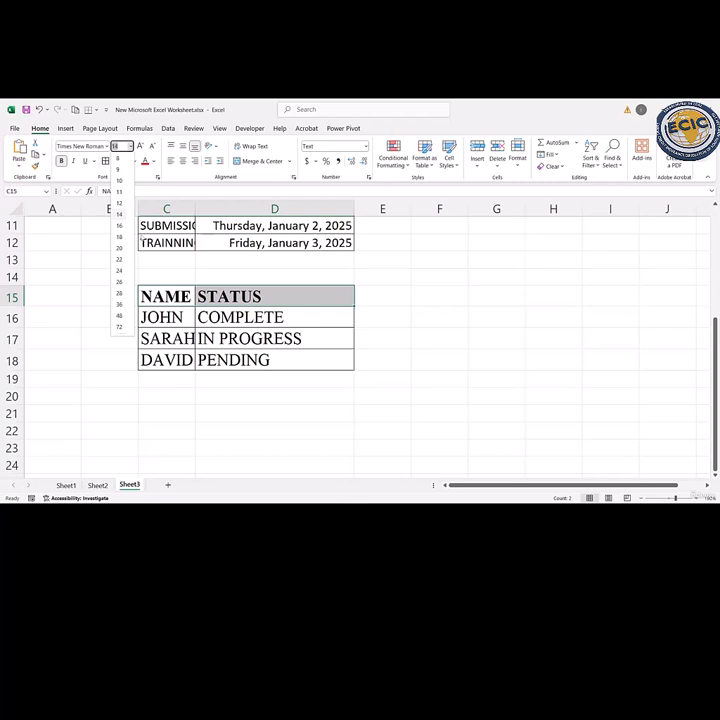
{"action": "left_click", "coordinate": [118, 226]}
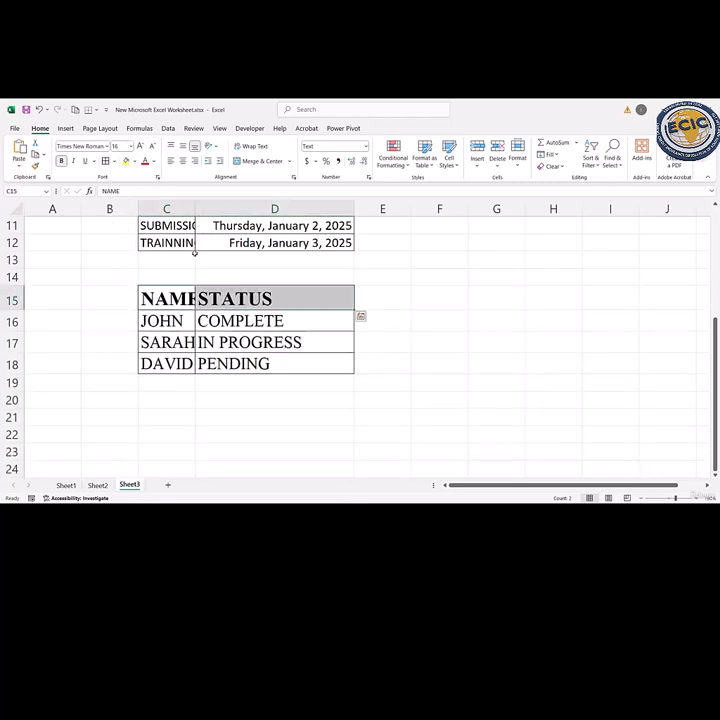
{"action": "double_click", "coordinate": [194, 209]}
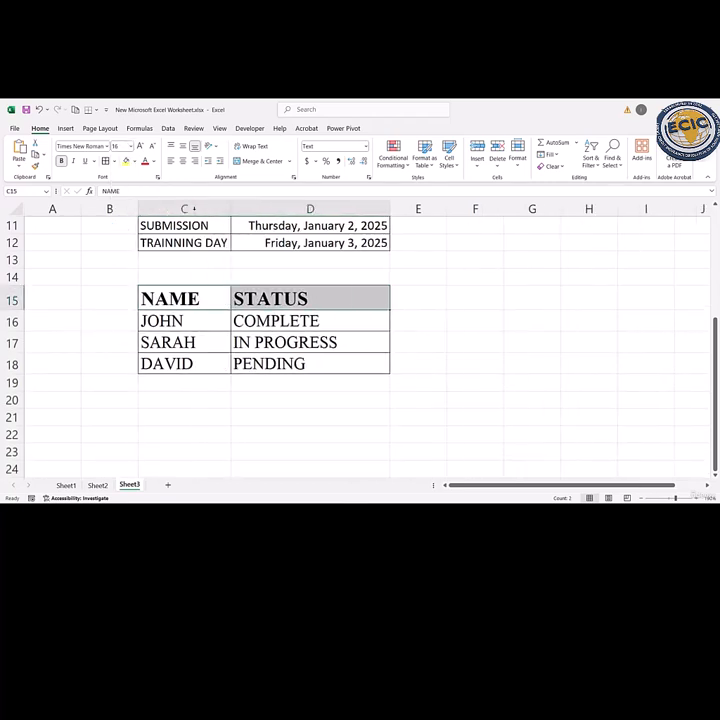
Italicize the data rows of the status table in C16:D18
{"action": "left_click_drag", "start_coordinate": [182, 320], "coordinate": [265, 364]}
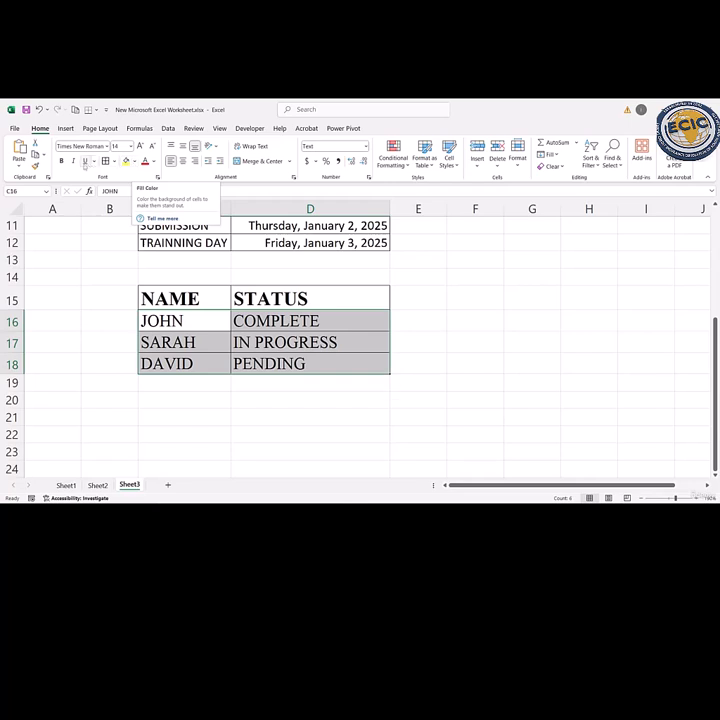
{"action": "left_click", "coordinate": [73, 162]}
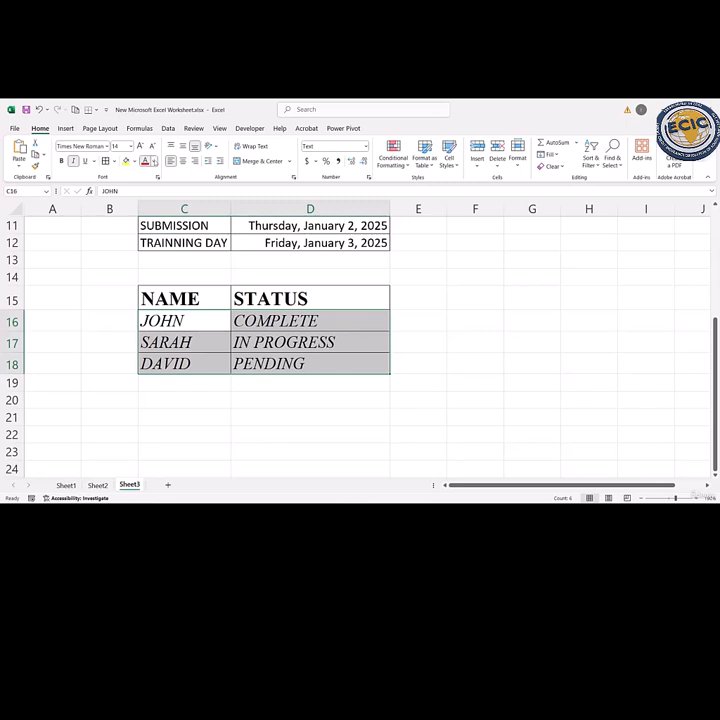
{"action": "left_click", "coordinate": [155, 162]}
{"action": "left_click", "coordinate": [272, 279]}
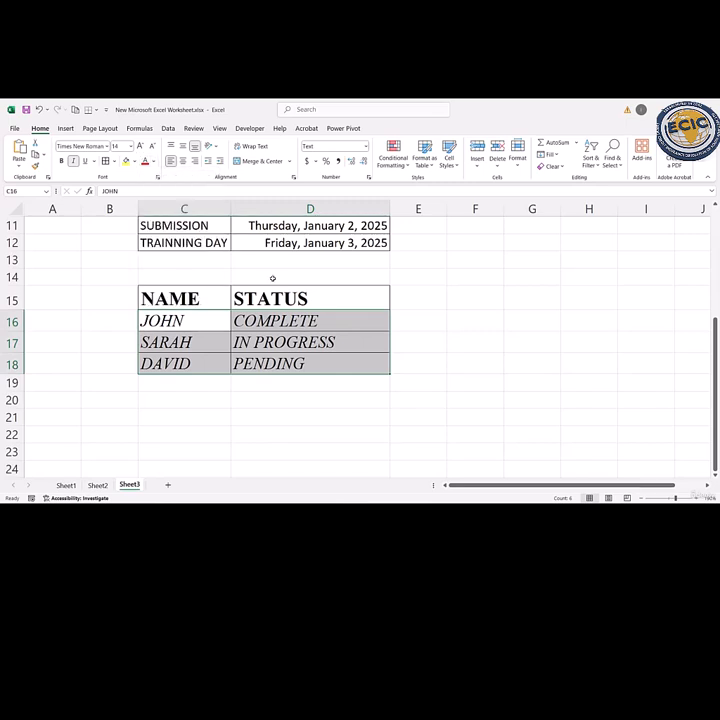
Fill the first name cell C16 with orange and the last name cell C18 with green
{"action": "left_click", "coordinate": [165, 320]}
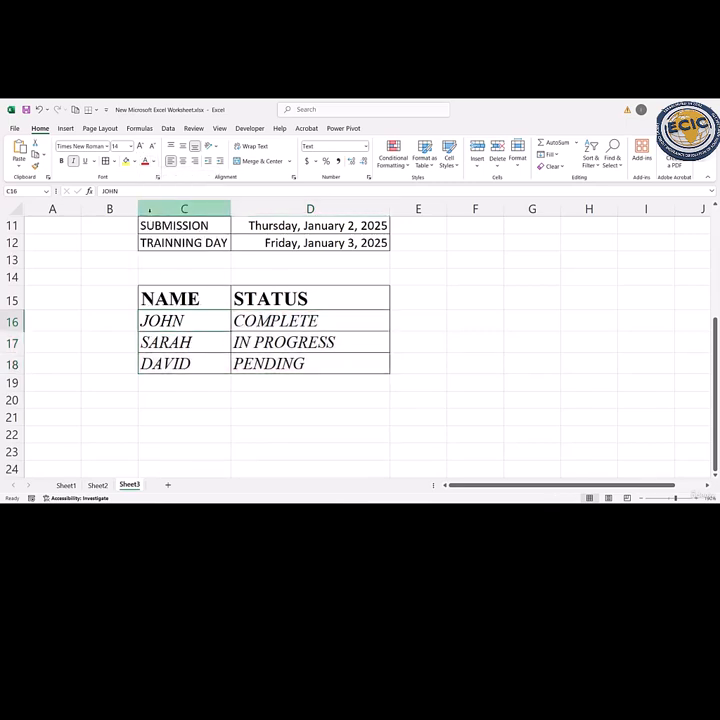
{"action": "left_click", "coordinate": [134, 162]}
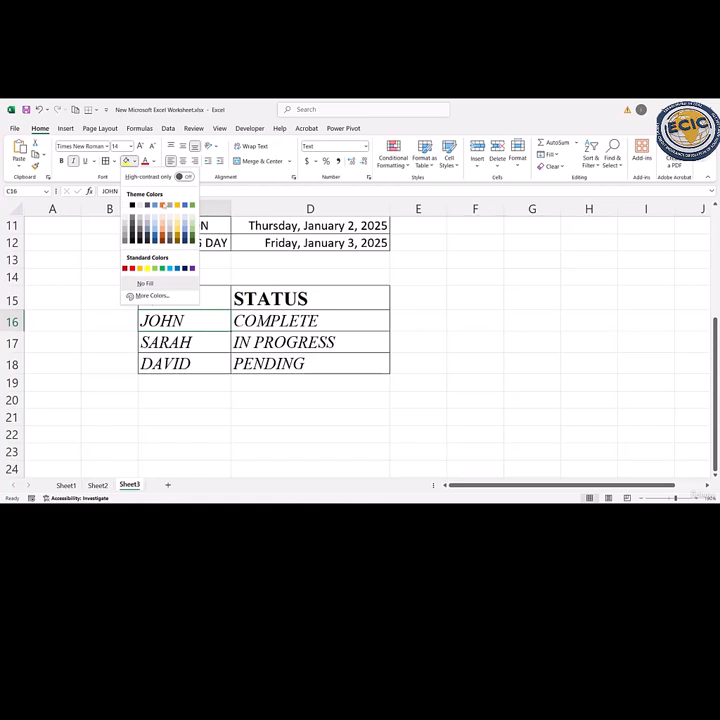
{"action": "left_click", "coordinate": [140, 267]}
{"action": "left_click", "coordinate": [163, 362]}
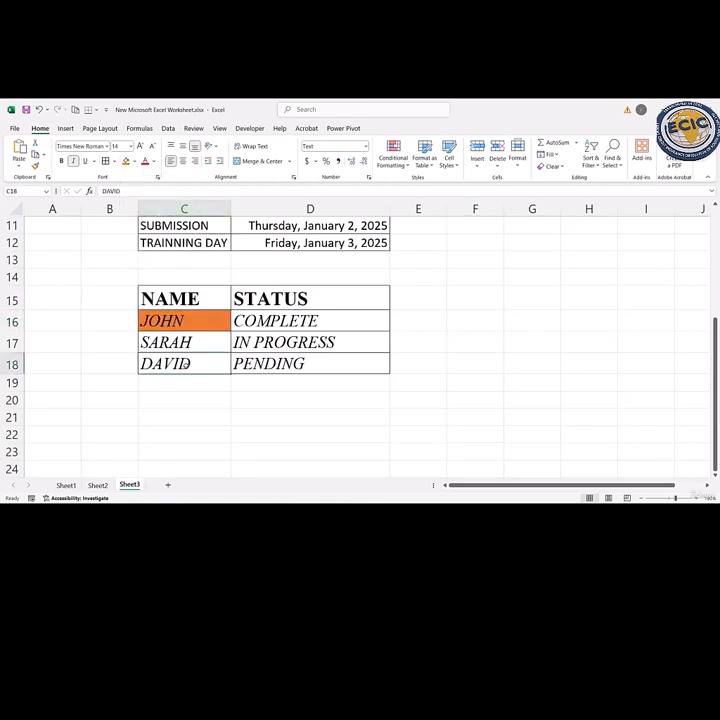
{"action": "left_click", "coordinate": [134, 162]}
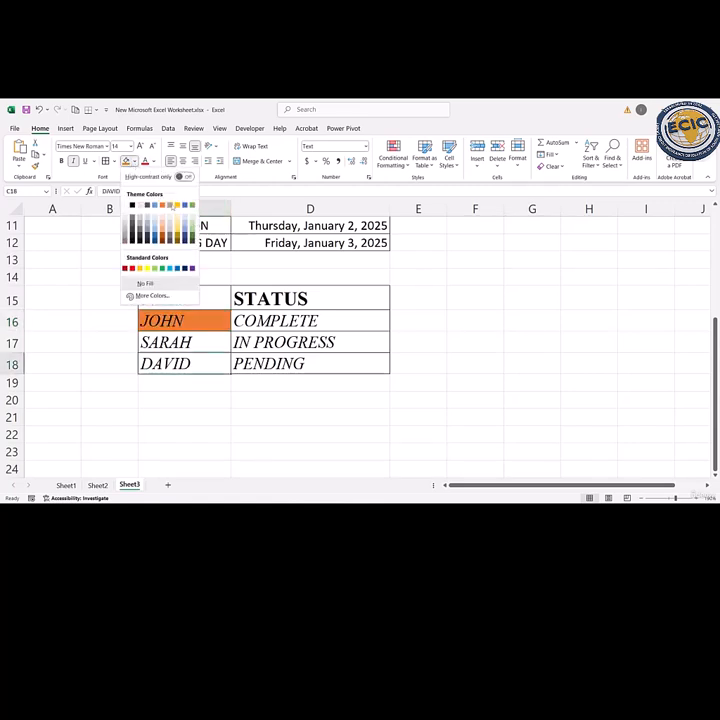
{"action": "left_click", "coordinate": [194, 209]}
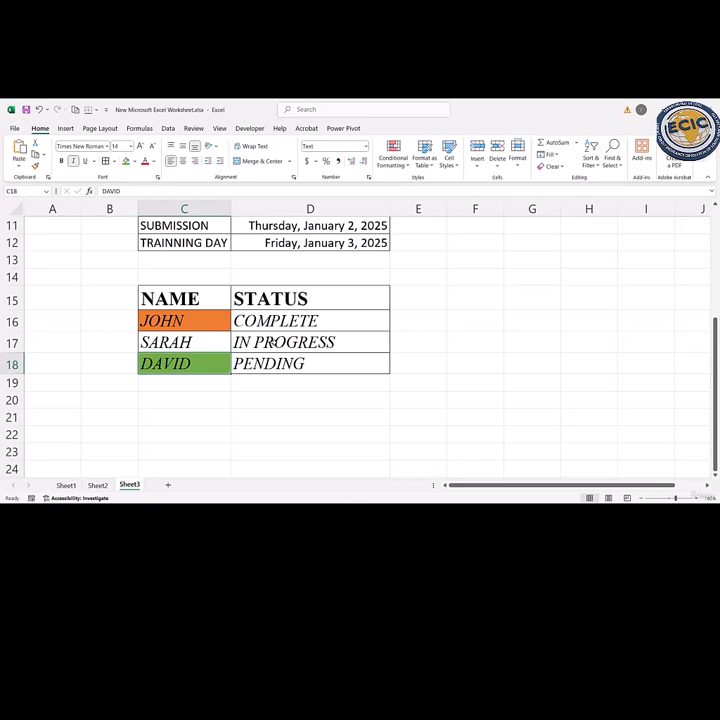
Change the font color of the IN PROGRESS status in D17 to gold
{"action": "left_click", "coordinate": [273, 343]}
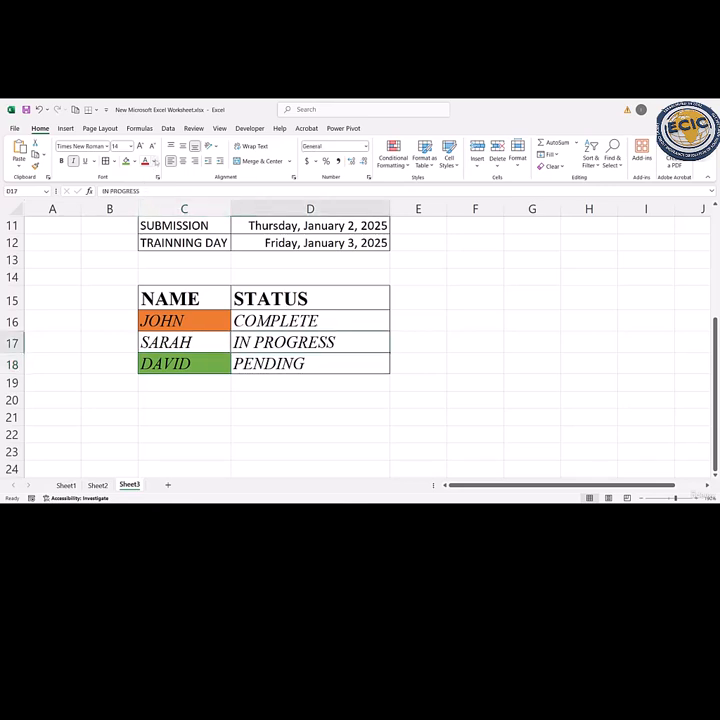
{"action": "left_click", "coordinate": [155, 161]}
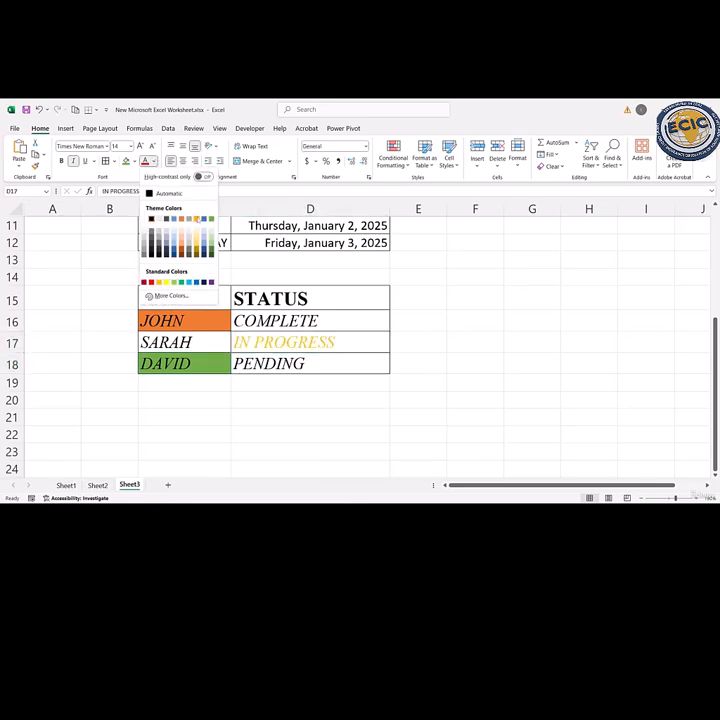
{"action": "left_click", "coordinate": [196, 219]}
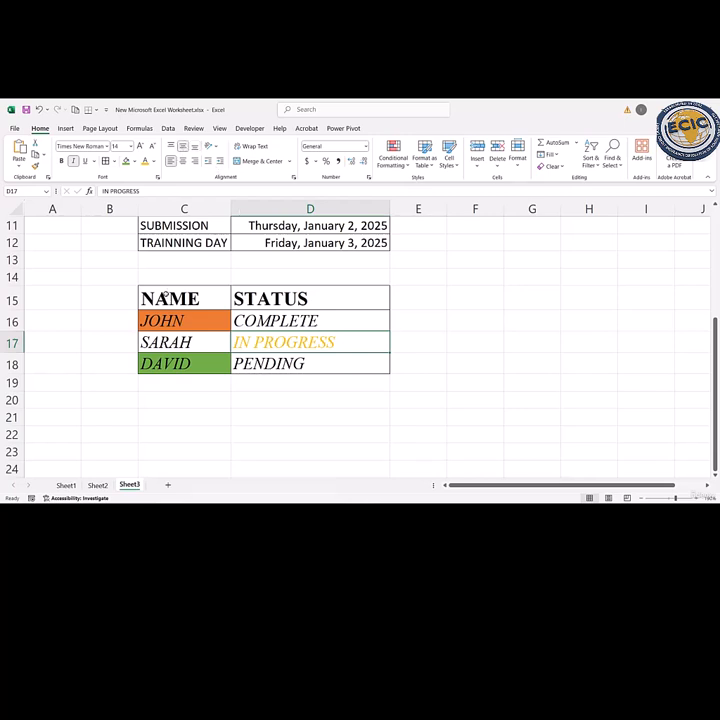
Center the contents of the status table C15:D18 horizontally
{"action": "left_click", "coordinate": [170, 300]}
{"action": "left_click_drag", "start_coordinate": [181, 308], "coordinate": [360, 365]}
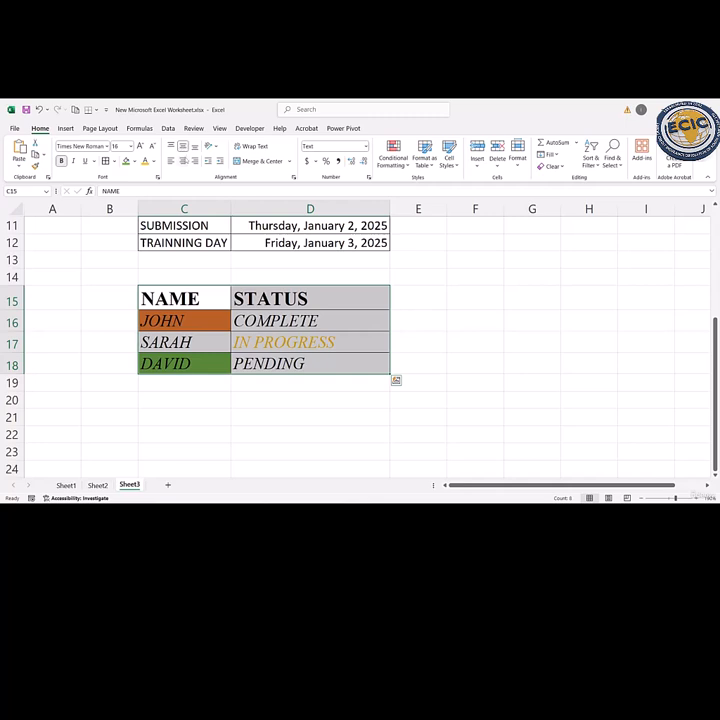
{"action": "left_click", "coordinate": [183, 160]}
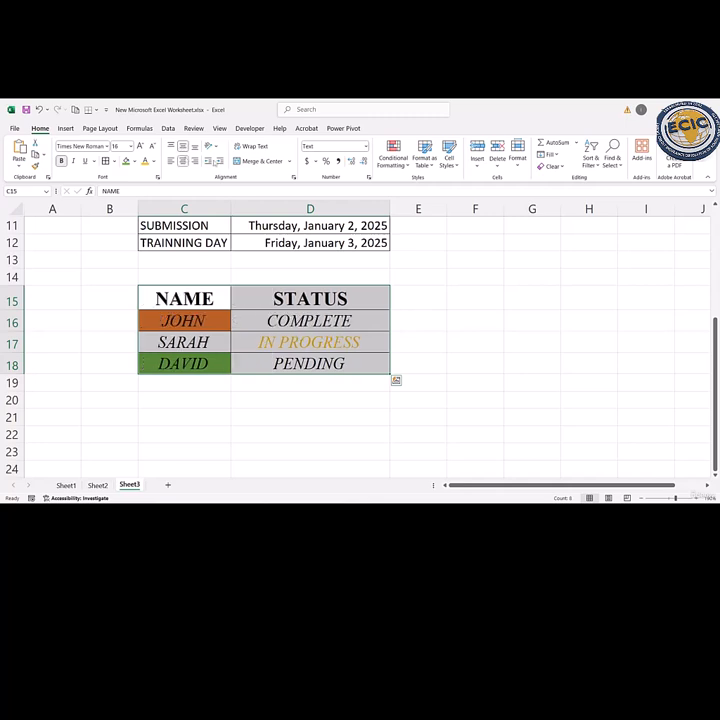
{"action": "left_click", "coordinate": [422, 335]}
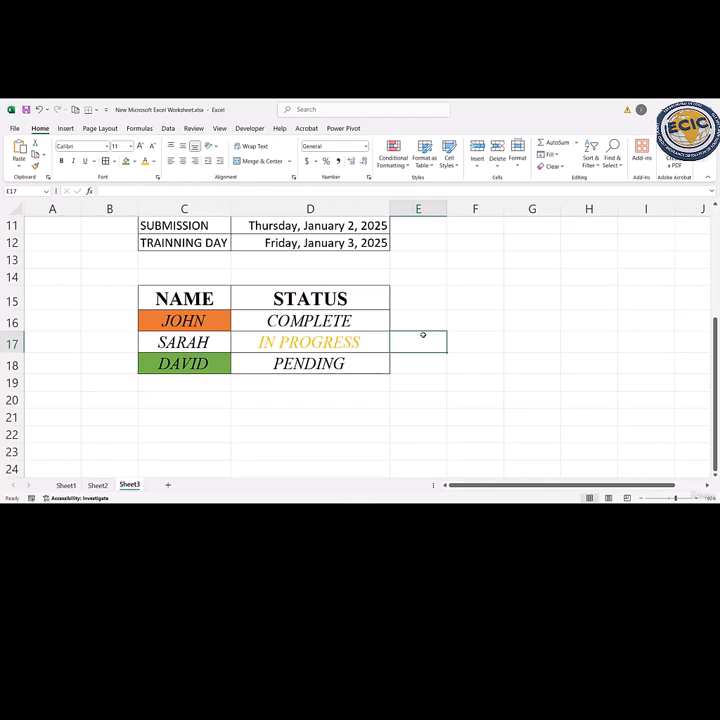
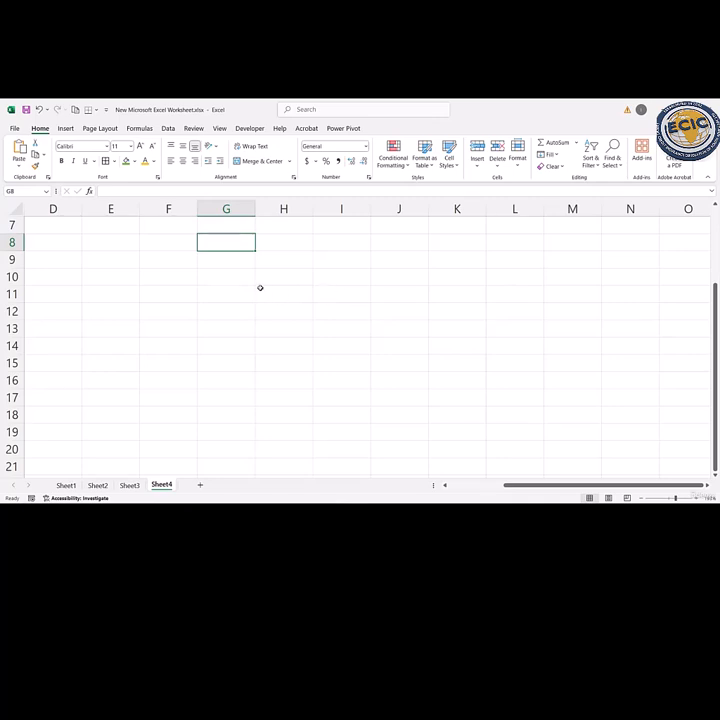
Enter the column headers NAME, DEPARTMENT and STATUS in cells D9:F9
{"action": "key", "text": "Home"}
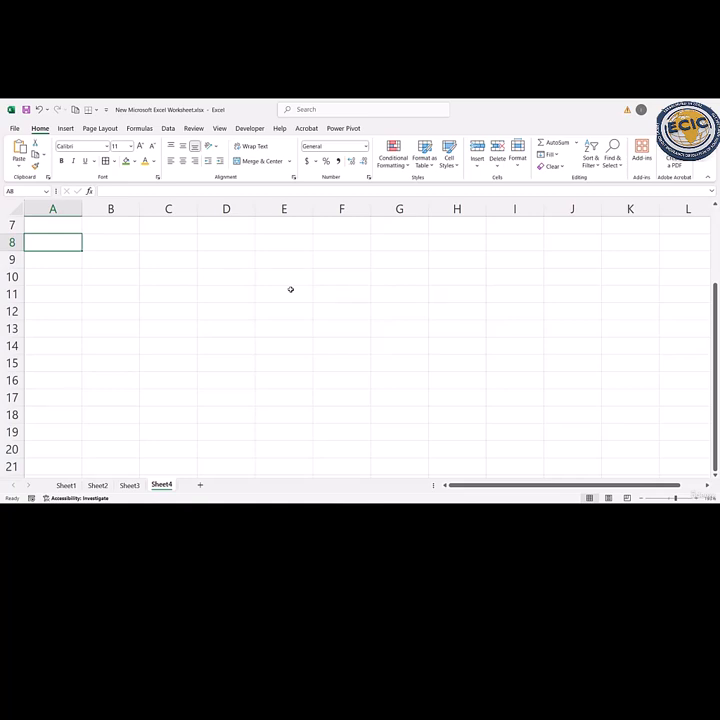
{"action": "left_click", "coordinate": [217, 254]}
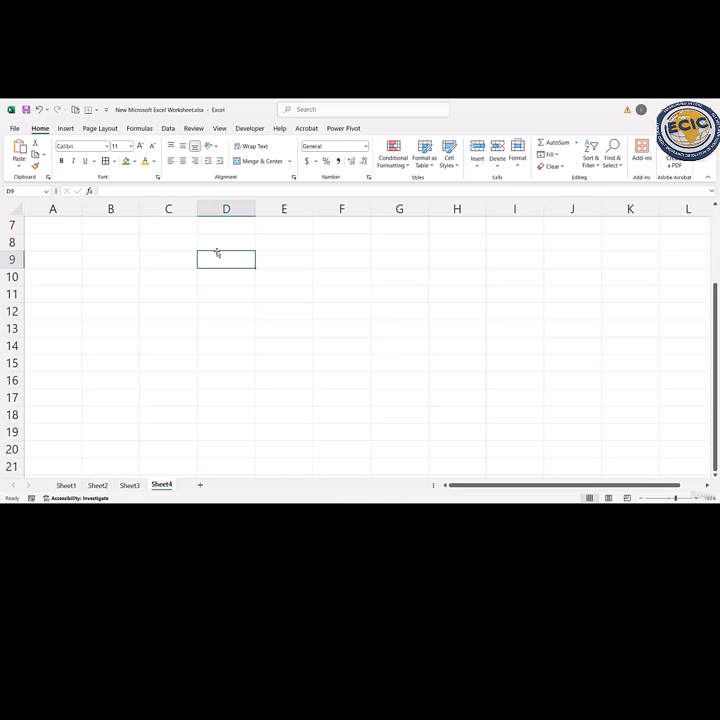
{"action": "type", "text": "NAME"}
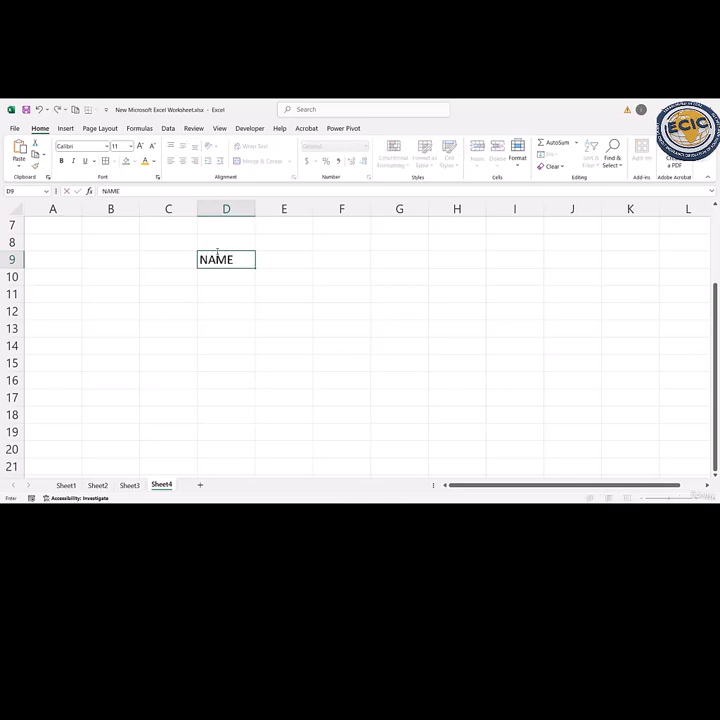
{"action": "key", "text": "Tab"}
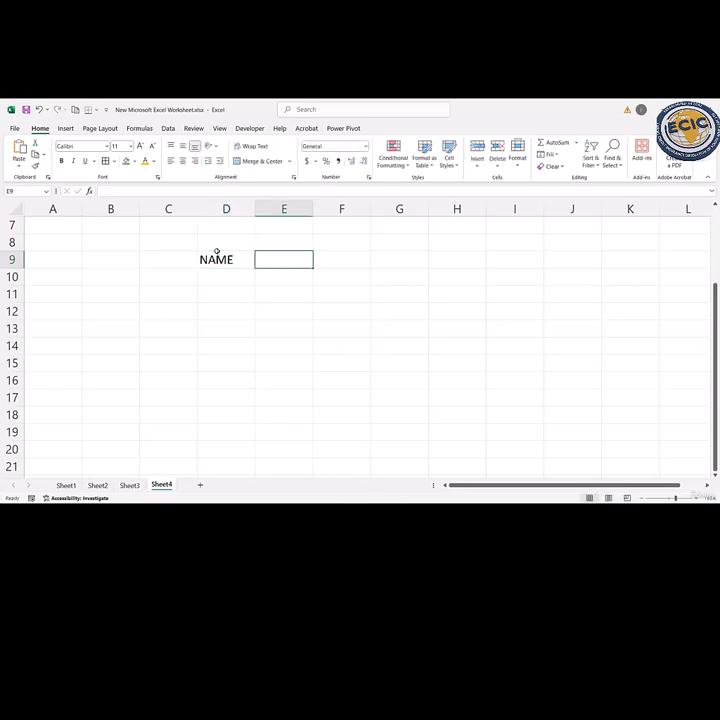
{"action": "type", "text": "DEPARTMENT"}
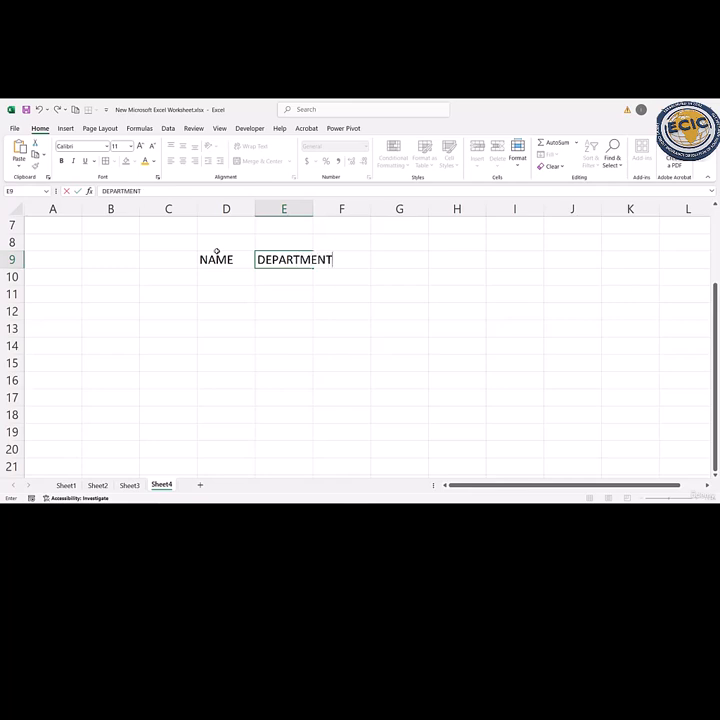
{"action": "key", "text": "Tab"}
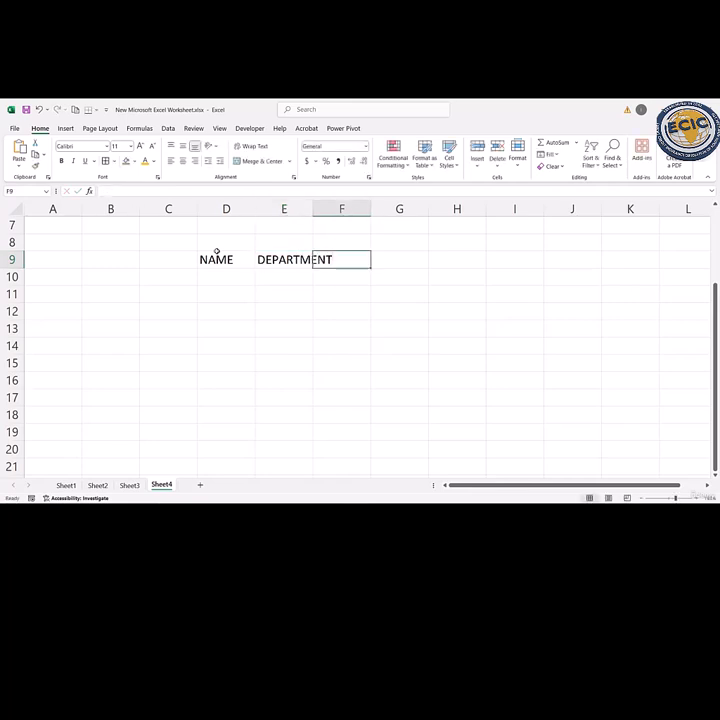
{"action": "type", "text": "STATUS"}
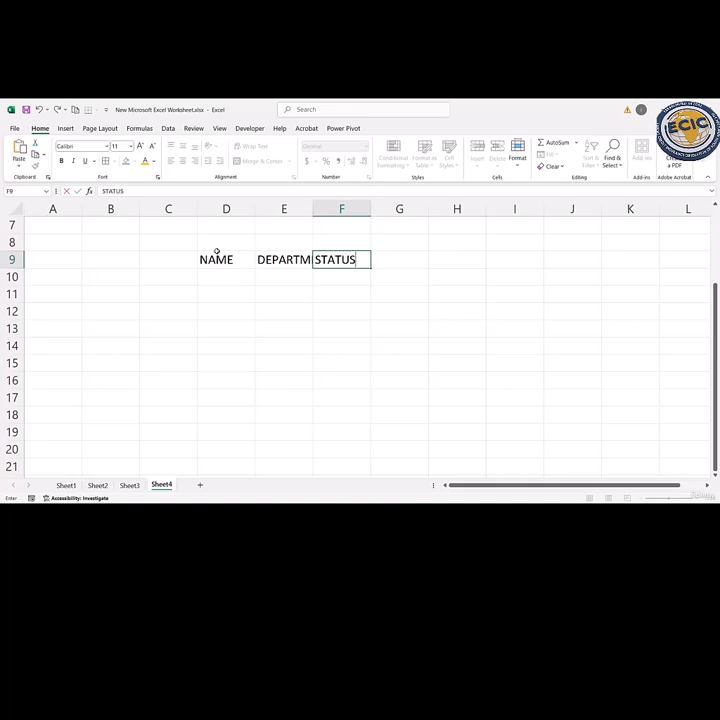
{"action": "key", "text": "Return"}
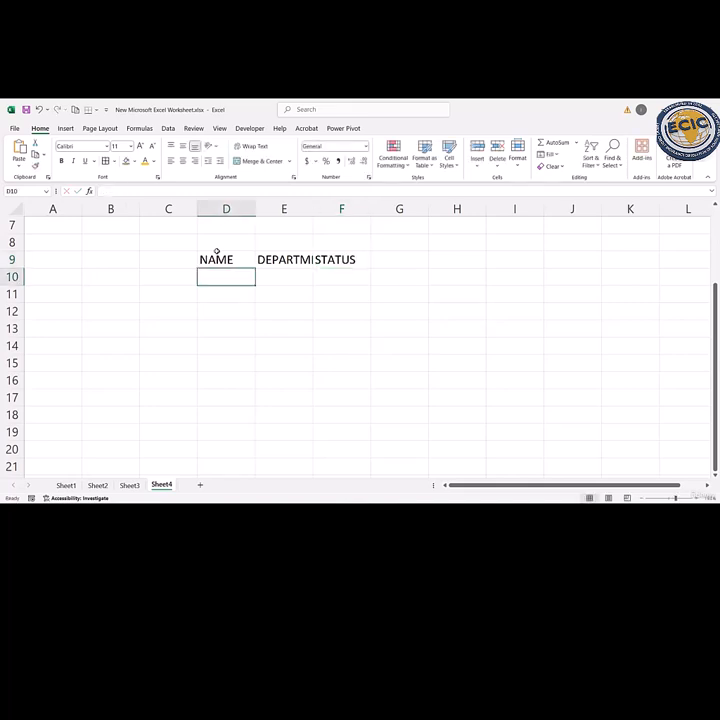
Fill the NAME column in D10:D12 with three employees' first names in capitals
{"action": "type", "text": "JOHN"}
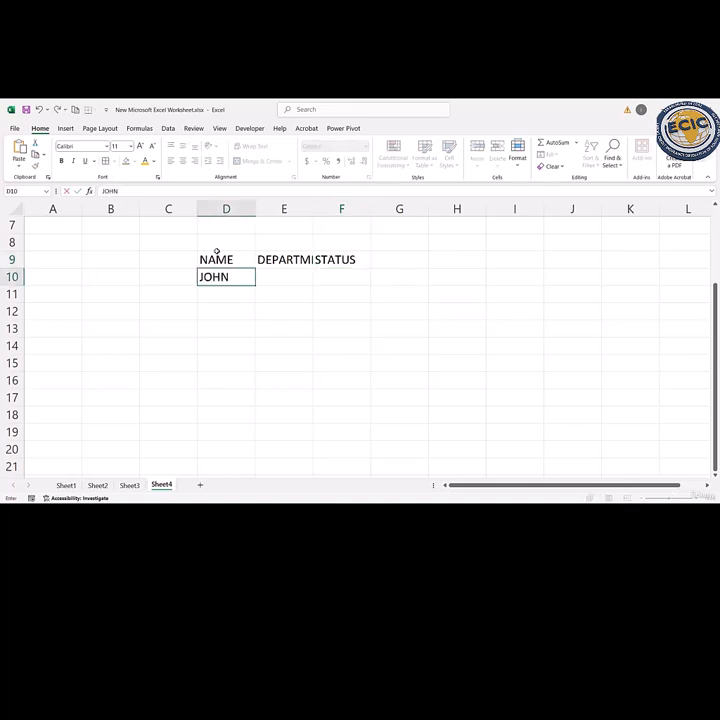
{"action": "key", "text": "Return"}
{"action": "type", "text": "SAR"}
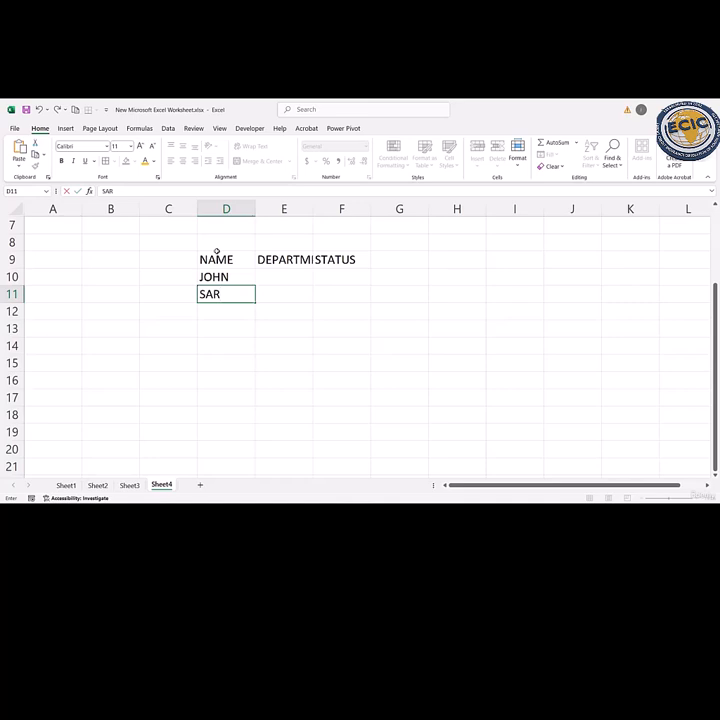
{"action": "type", "text": "AJ"}
{"action": "key", "text": "BackSpace"}
{"action": "type", "text": "H"}
{"action": "key", "text": "Return"}
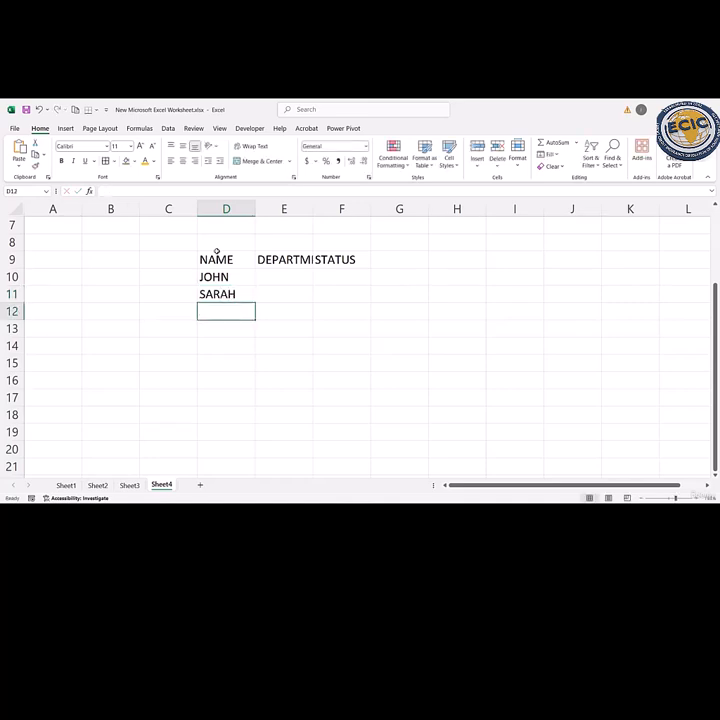
{"action": "type", "text": "DAVID"}
{"action": "key", "text": "Return"}
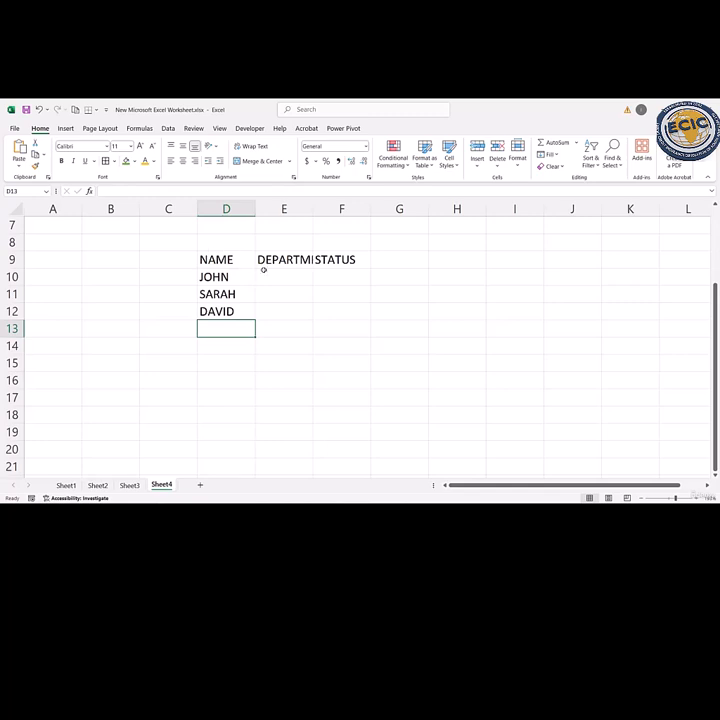
Enter the departments SALES, IT and HR in cells E10:E12
{"action": "double_click", "coordinate": [278, 276]}
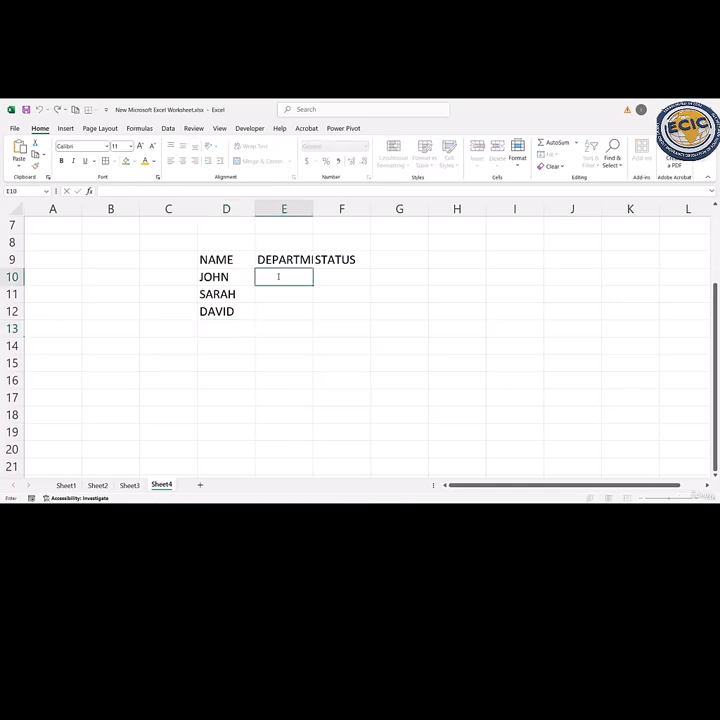
{"action": "type", "text": "SALES"}
{"action": "key", "text": "Return"}
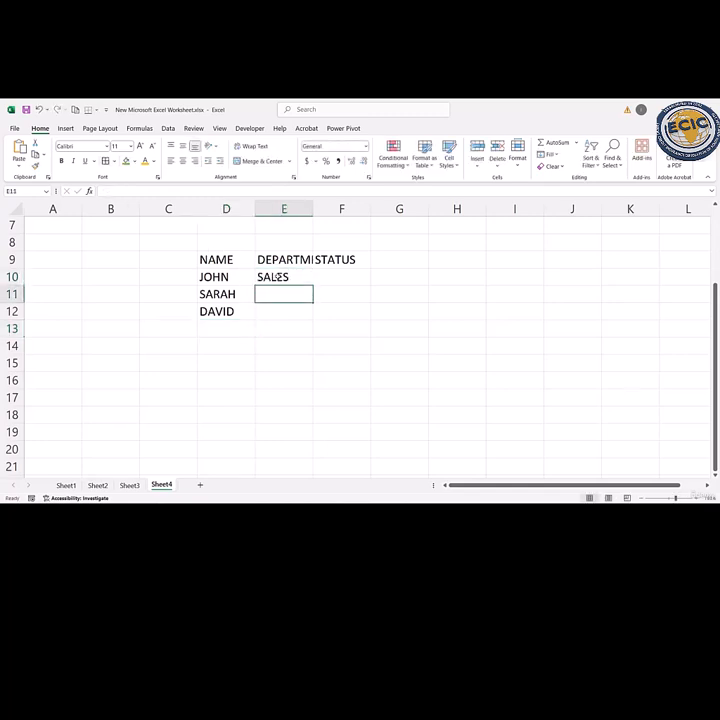
{"action": "type", "text": "I"}
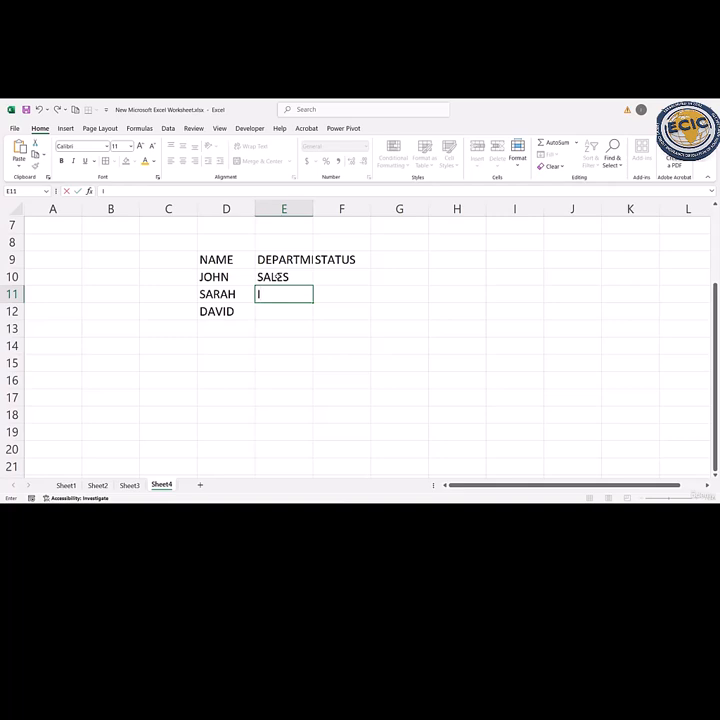
{"action": "type", "text": "T"}
{"action": "key", "text": "Return"}
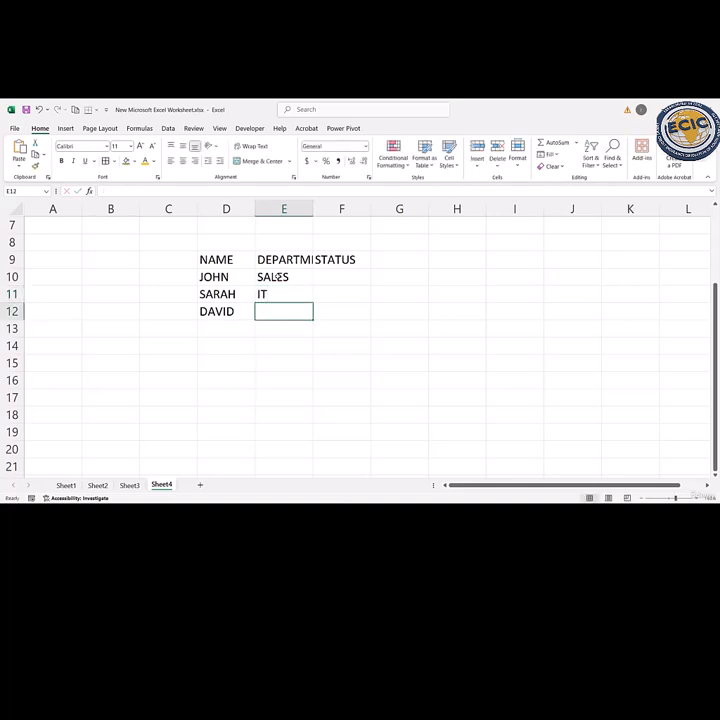
{"action": "type", "text": "HR"}
{"action": "key", "text": "Return"}
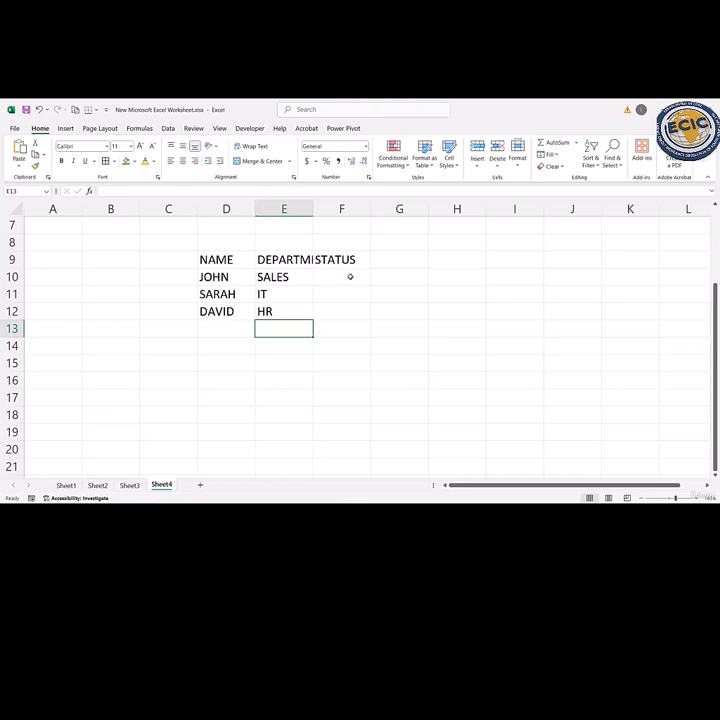
Enter the statuses ACTIVE, INACTIVE and ACTIVE in cells F10:F12
{"action": "left_click", "coordinate": [350, 274]}
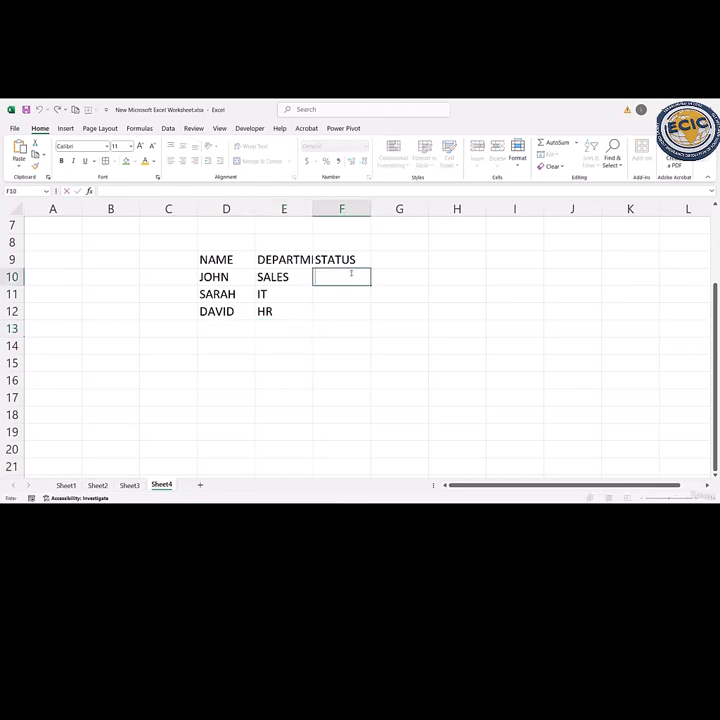
{"action": "type", "text": "ACTIVE"}
{"action": "key", "text": "Return"}
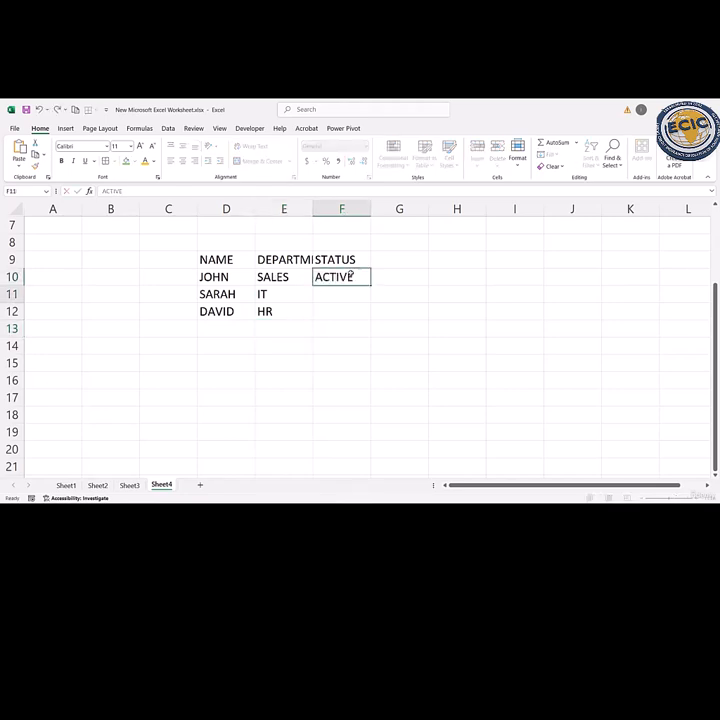
{"action": "type", "text": "IN"}
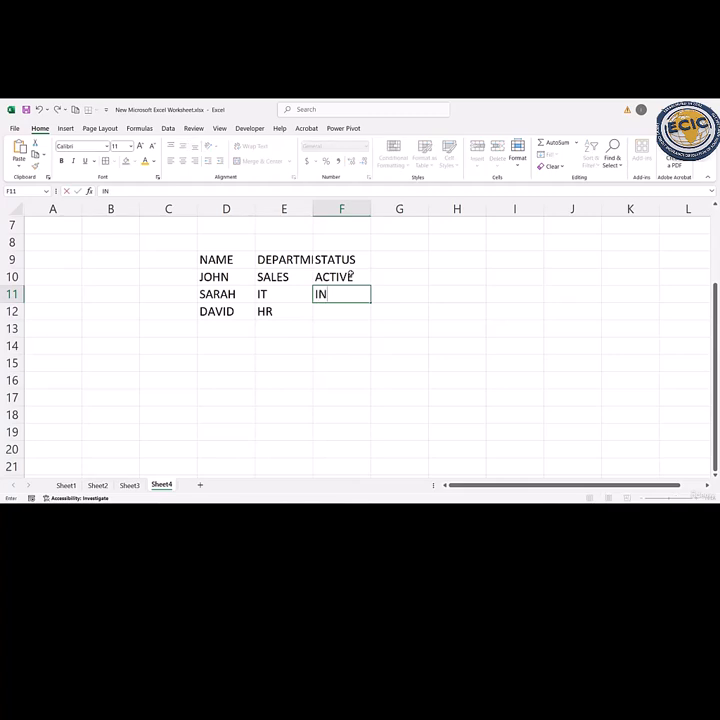
{"action": "type", "text": "ACTIVE"}
{"action": "key", "text": "Return"}
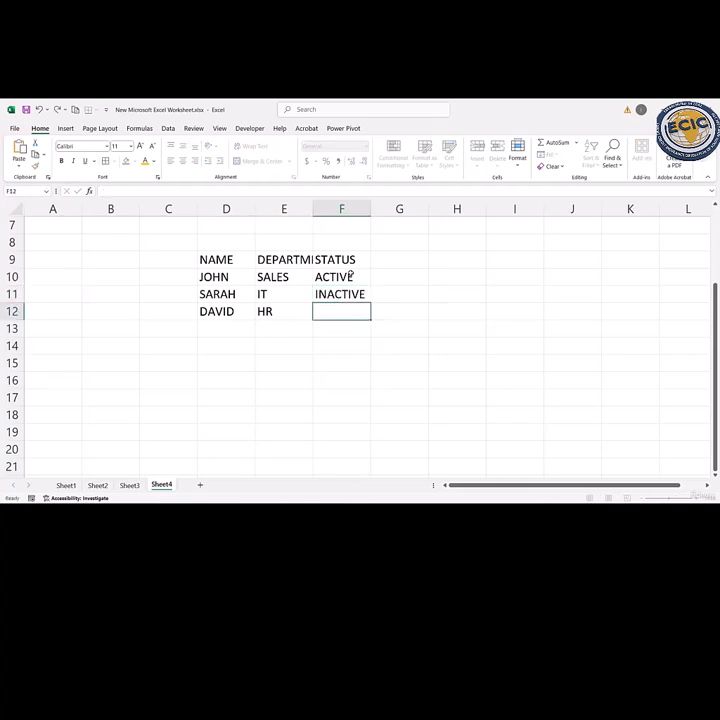
{"action": "type", "text": "ACTIVE"}
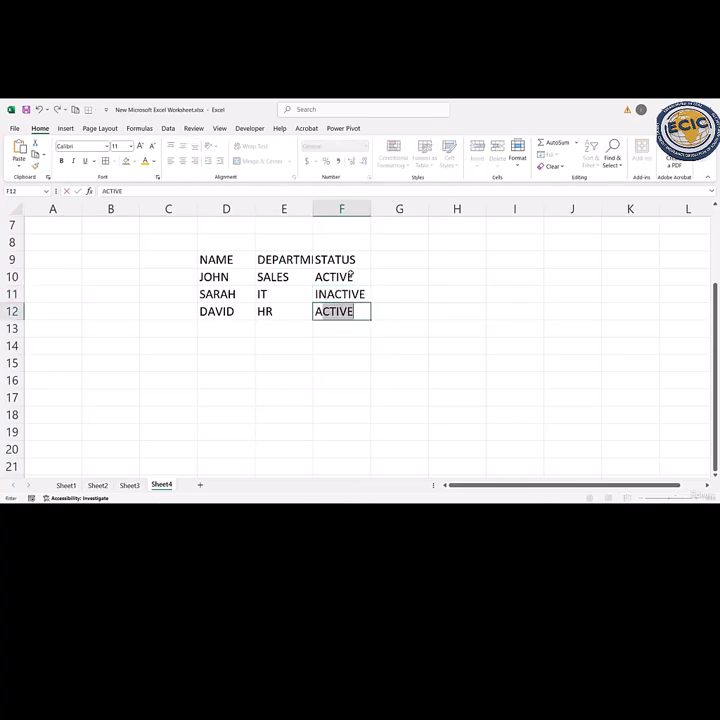
{"action": "key", "text": "Return"}
Apply borders to all cells of the table D9:F12 and set its font to Times New Roman
{"action": "left_click_drag", "start_coordinate": [212, 259], "coordinate": [333, 310]}
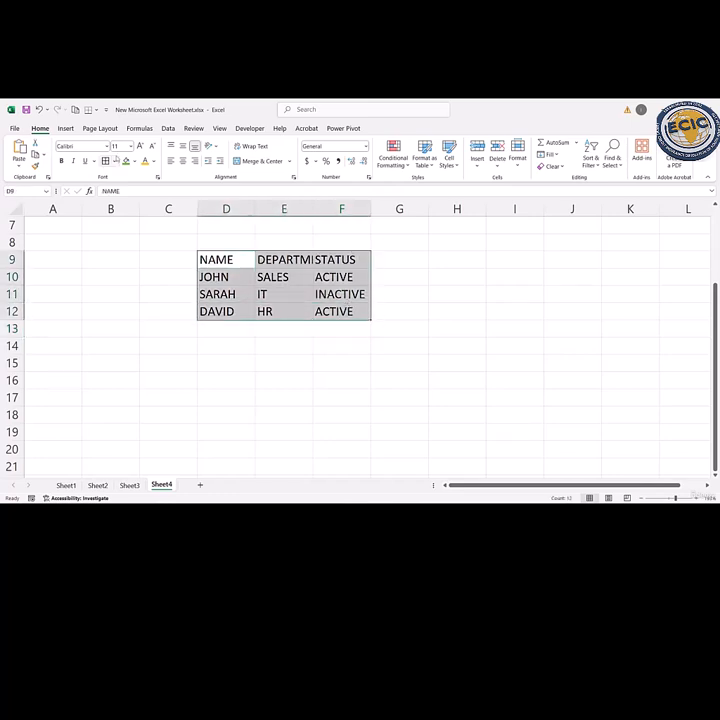
{"action": "left_click", "coordinate": [106, 161]}
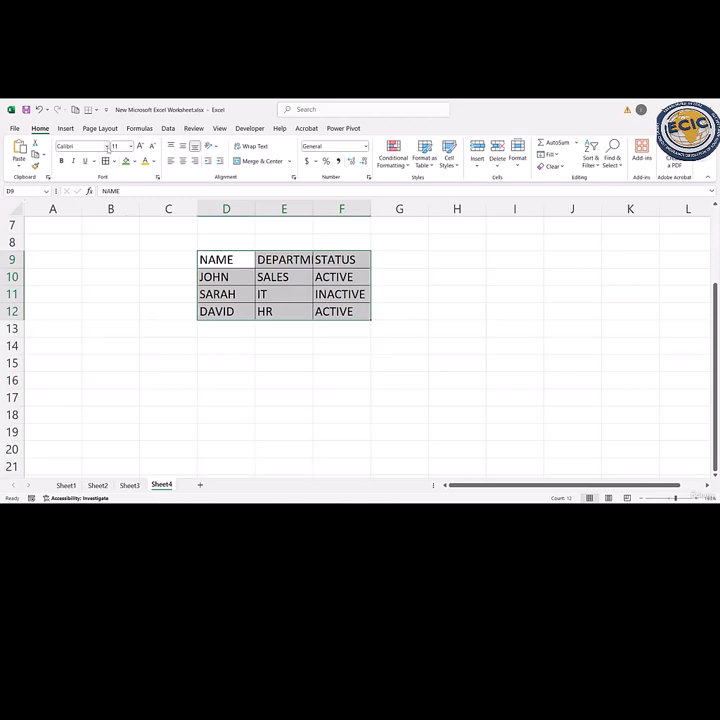
{"action": "left_click", "coordinate": [106, 146]}
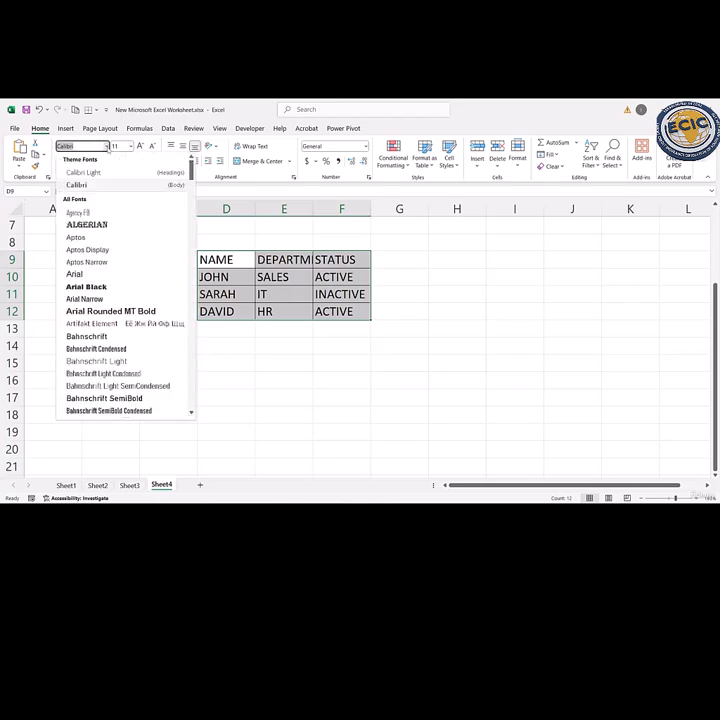
{"action": "key", "text": "Escape"}
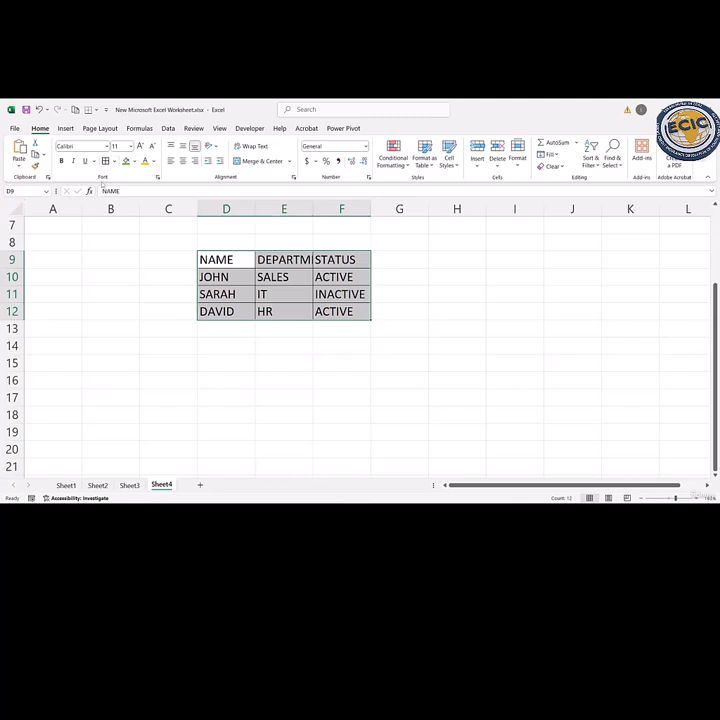
{"action": "left_click", "coordinate": [107, 146]}
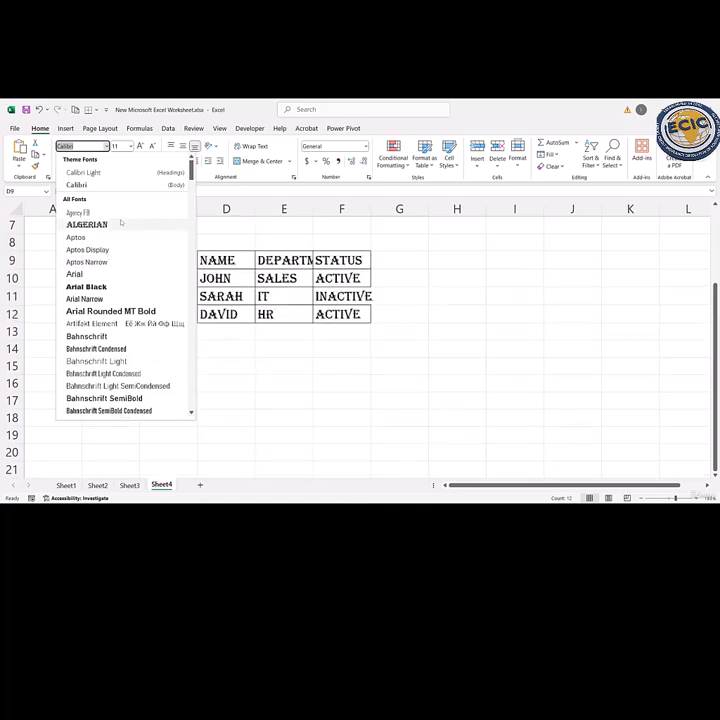
{"action": "type", "text": "Times New Roman"}
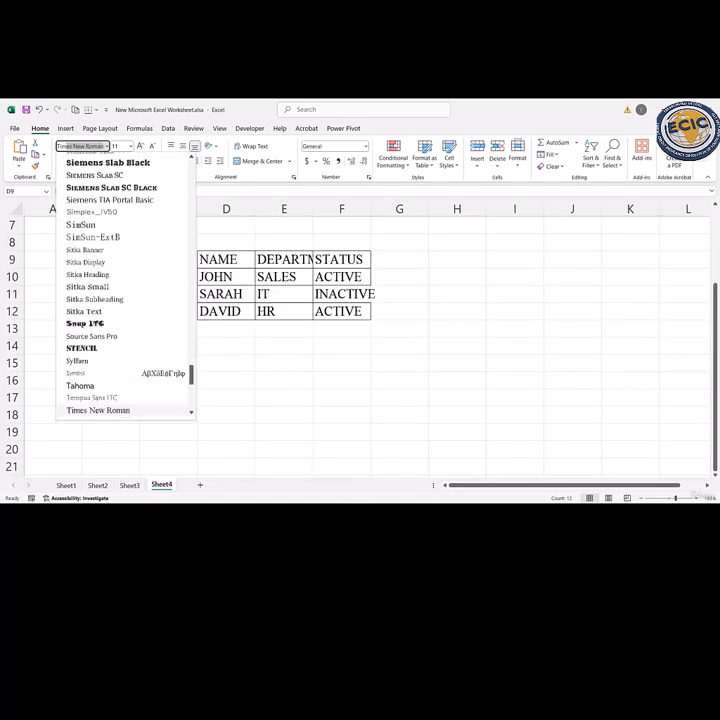
{"action": "key", "text": "Return"}
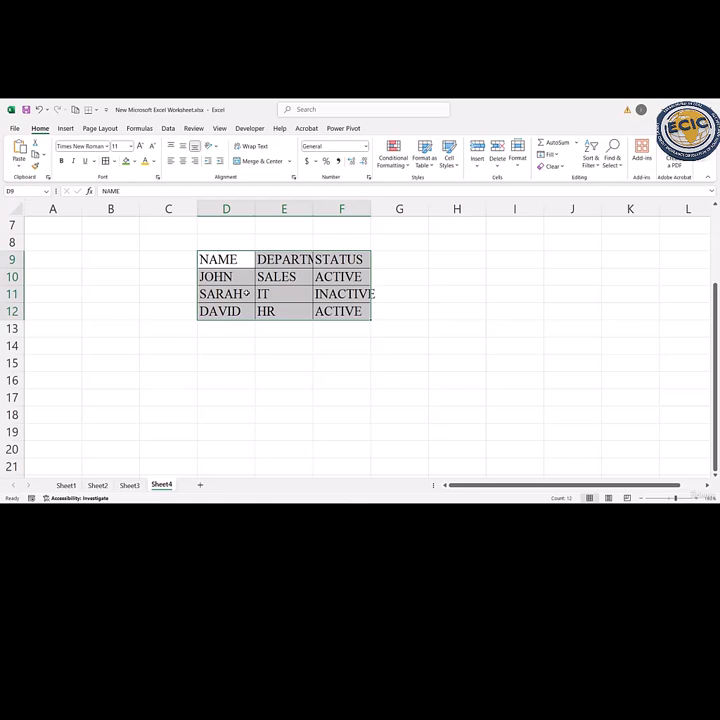
Set the font size of the table D9:F12 to 14 and enlarge its header row D9:F9 to 16
{"action": "left_click", "coordinate": [129, 146]}
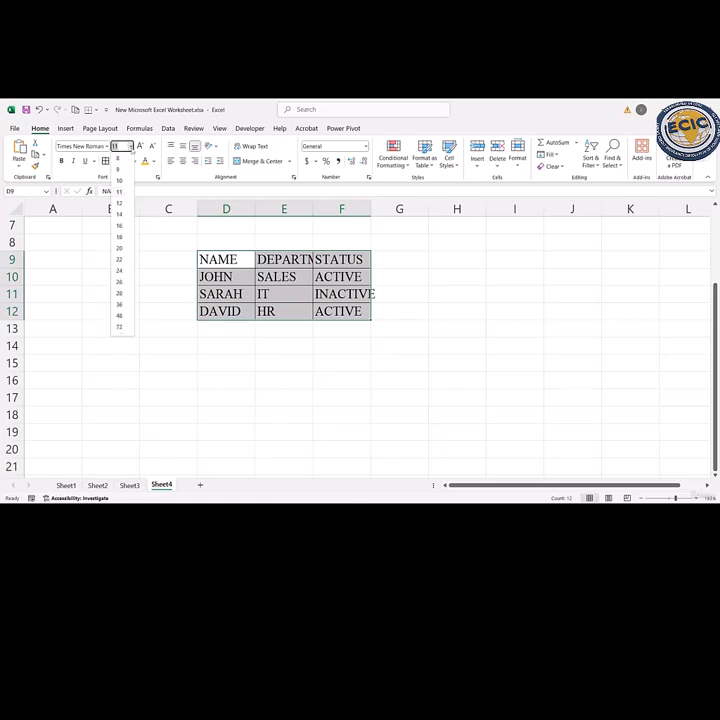
{"action": "left_click", "coordinate": [119, 215]}
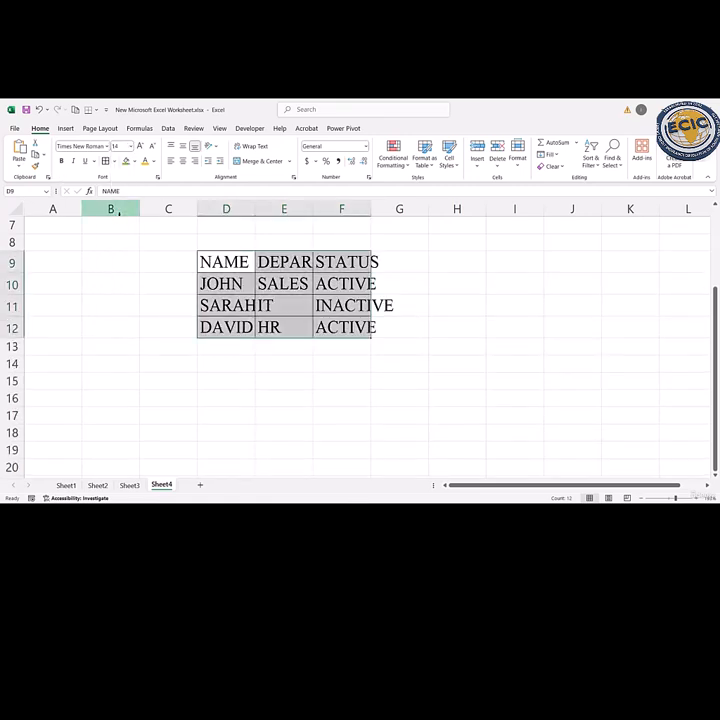
{"action": "left_click", "coordinate": [203, 261]}
{"action": "left_click_drag", "start_coordinate": [203, 261], "coordinate": [352, 261]}
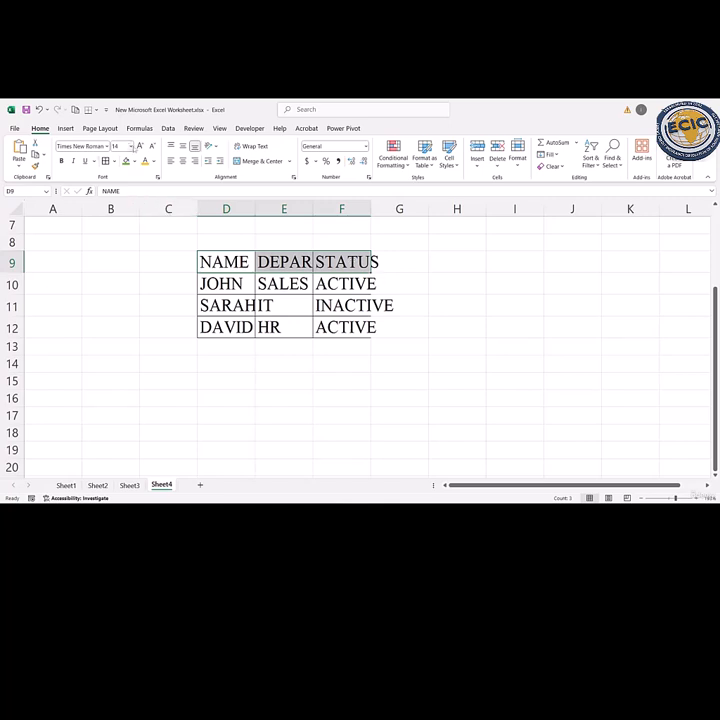
{"action": "left_click", "coordinate": [130, 146]}
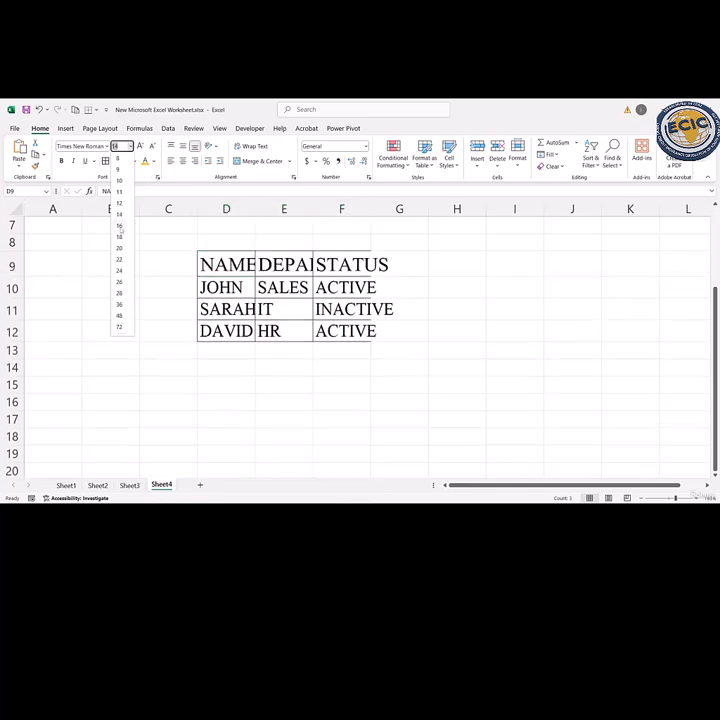
{"action": "left_click", "coordinate": [119, 226]}
Set the font size of the table's data cells D10:F12 to 12
{"action": "left_click_drag", "start_coordinate": [209, 290], "coordinate": [340, 332]}
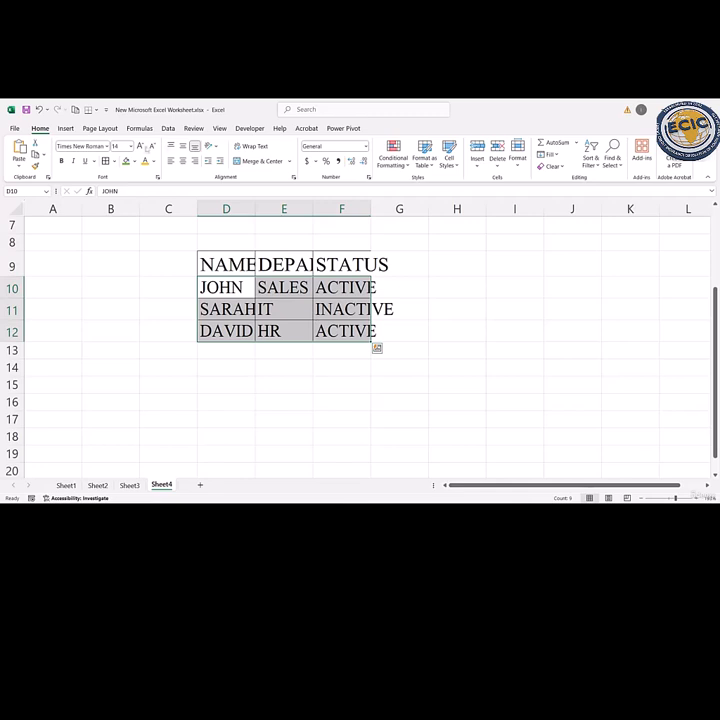
{"action": "left_click", "coordinate": [130, 146]}
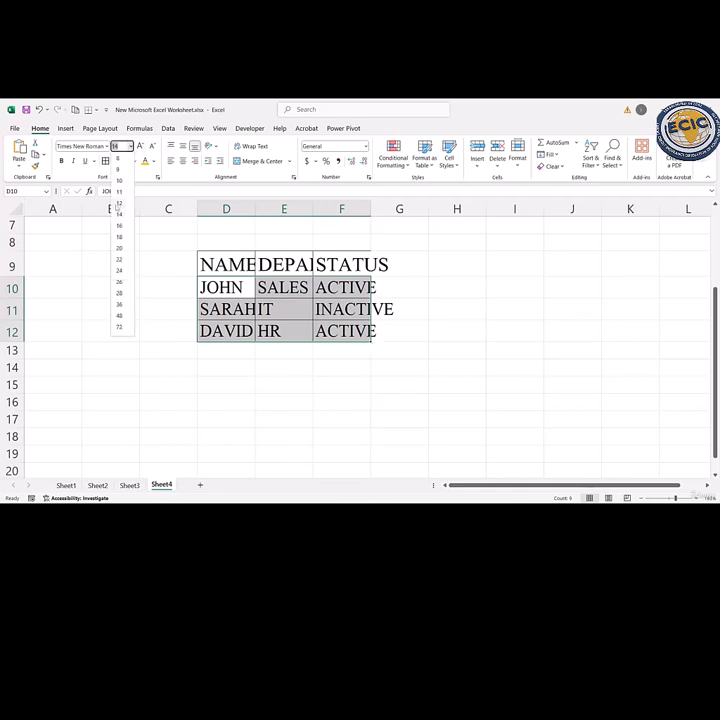
{"action": "left_click", "coordinate": [119, 203]}
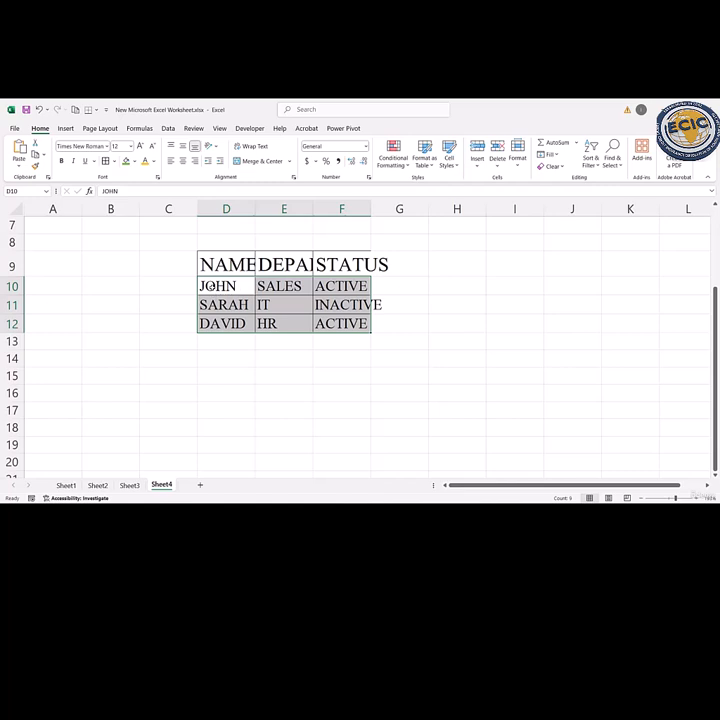
Color the text of the names in D10:D12 gold, the departments in E10:E12 blue and the statuses in F10:F12 green
{"action": "mouse_move", "coordinate": [203, 287]}
{"action": "left_mouse_down"}
{"action": "mouse_move", "coordinate": [216, 305]}
{"action": "mouse_move", "coordinate": [214, 323]}
{"action": "left_mouse_up"}
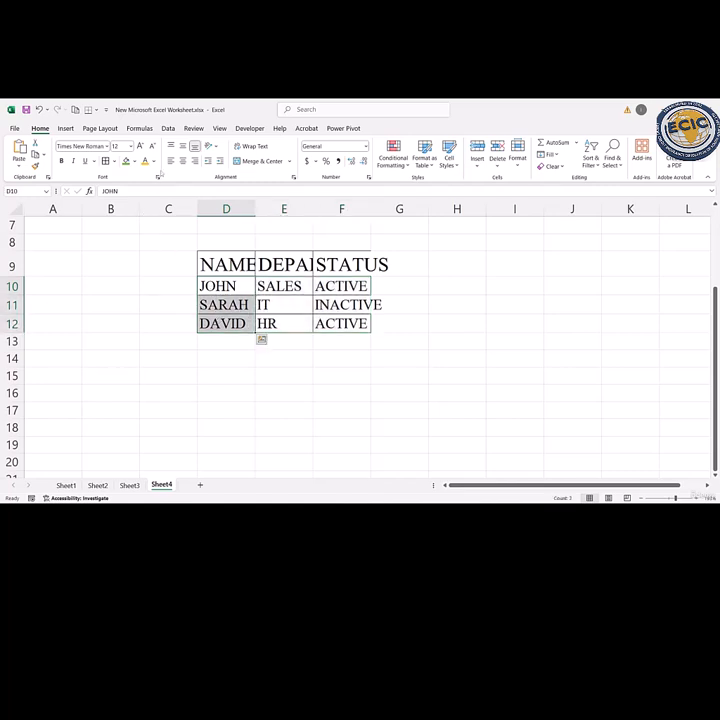
{"action": "left_click", "coordinate": [155, 162]}
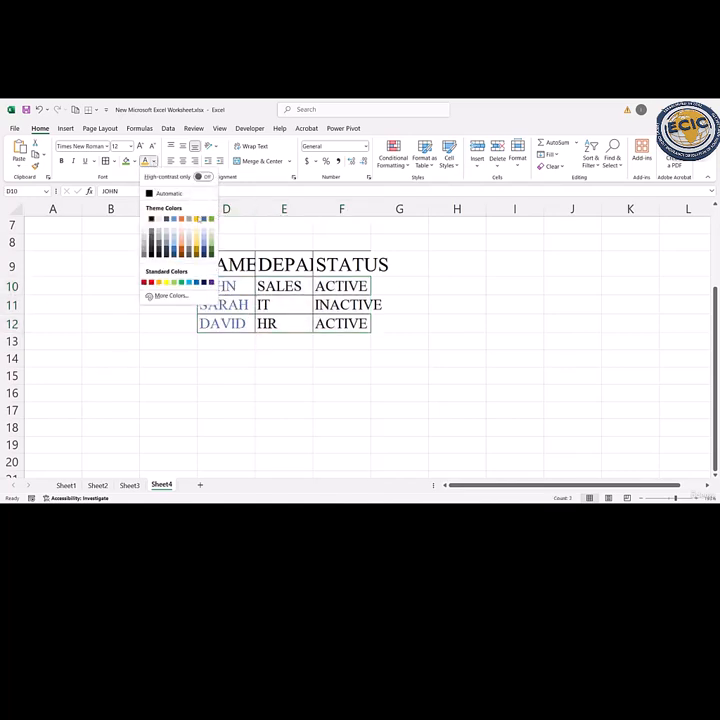
{"action": "left_click", "coordinate": [198, 219]}
{"action": "mouse_move", "coordinate": [283, 321]}
{"action": "left_mouse_down"}
{"action": "mouse_move", "coordinate": [281, 286]}
{"action": "mouse_move", "coordinate": [286, 323]}
{"action": "left_mouse_up"}
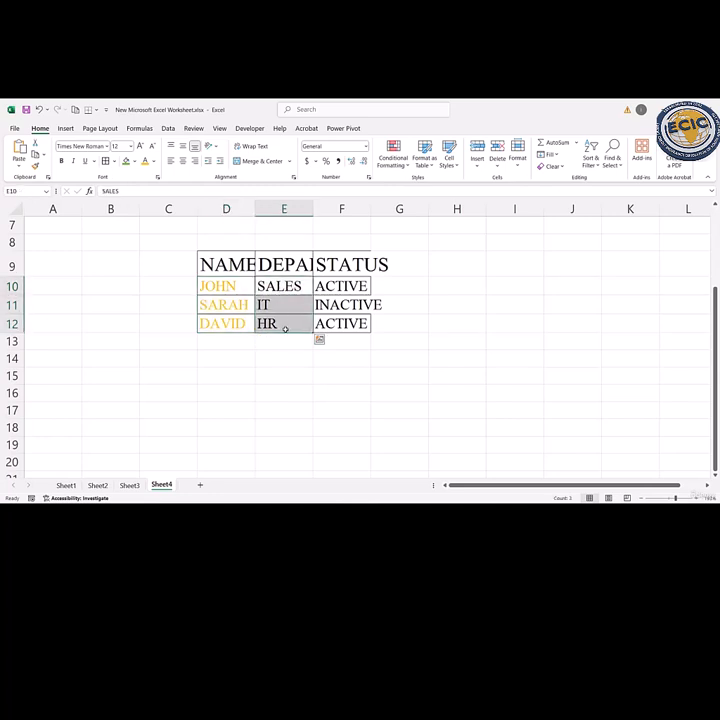
{"action": "left_click", "coordinate": [153, 162]}
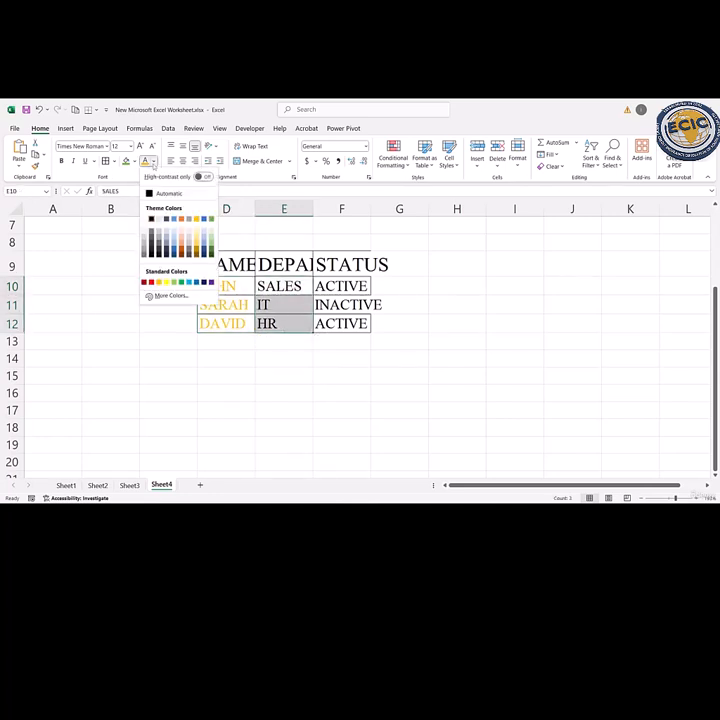
{"action": "left_click", "coordinate": [171, 219]}
{"action": "left_click_drag", "start_coordinate": [342, 285], "coordinate": [342, 321]}
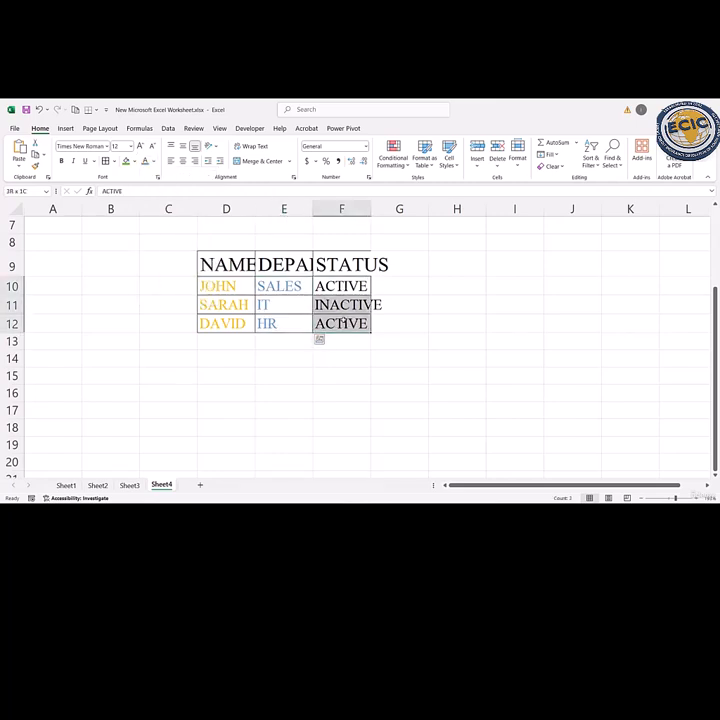
{"action": "left_click", "coordinate": [153, 162]}
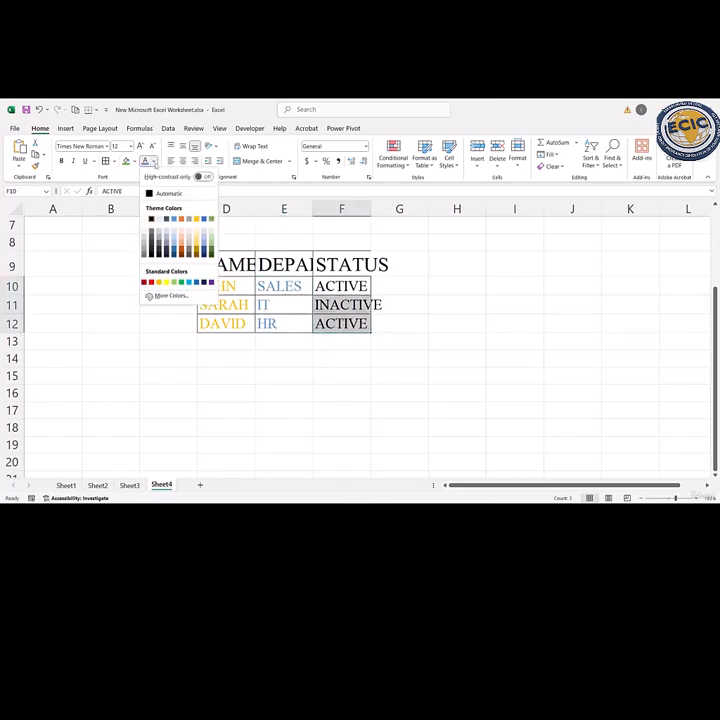
{"action": "left_click", "coordinate": [213, 220]}
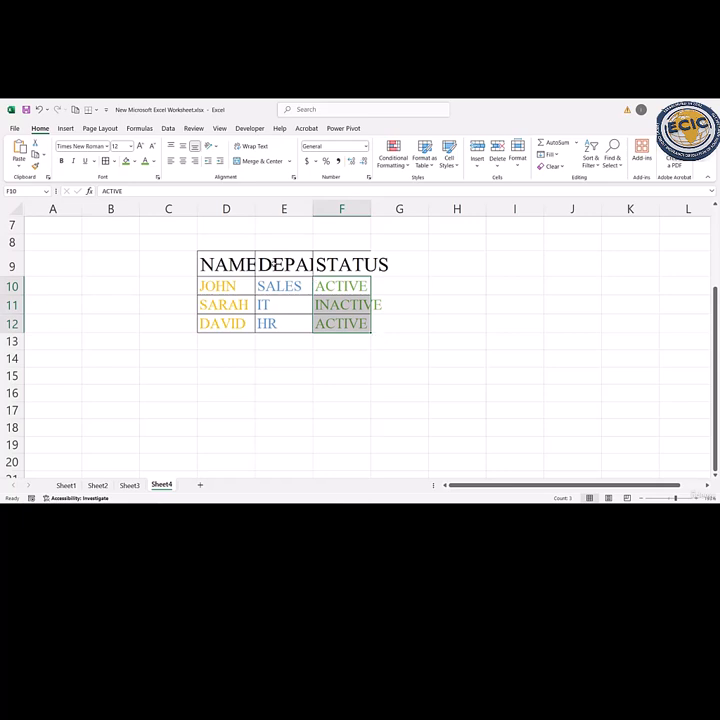
Make the header row D9:F9 bold, italic and underlined
{"action": "left_click_drag", "start_coordinate": [250, 264], "coordinate": [356, 264]}
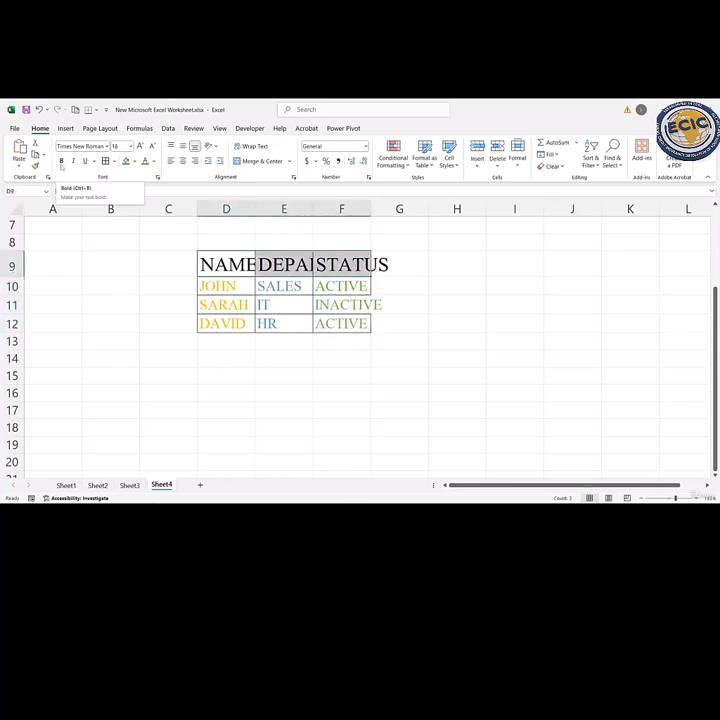
{"action": "left_click", "coordinate": [61, 163]}
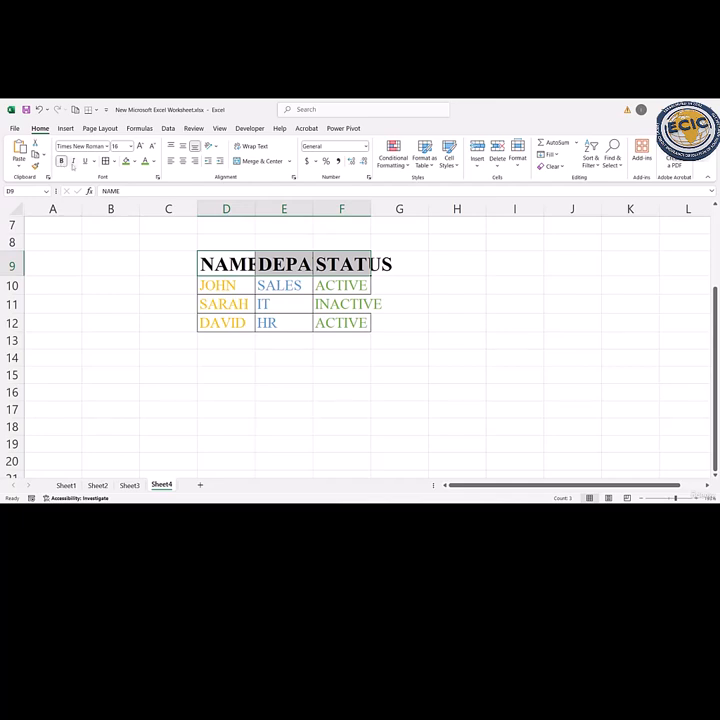
{"action": "left_click", "coordinate": [72, 162]}
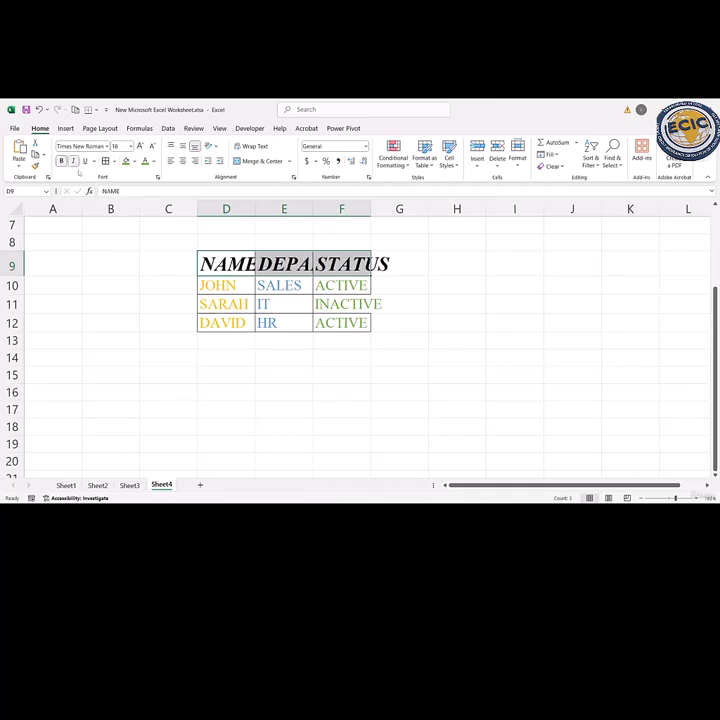
{"action": "left_click", "coordinate": [86, 162]}
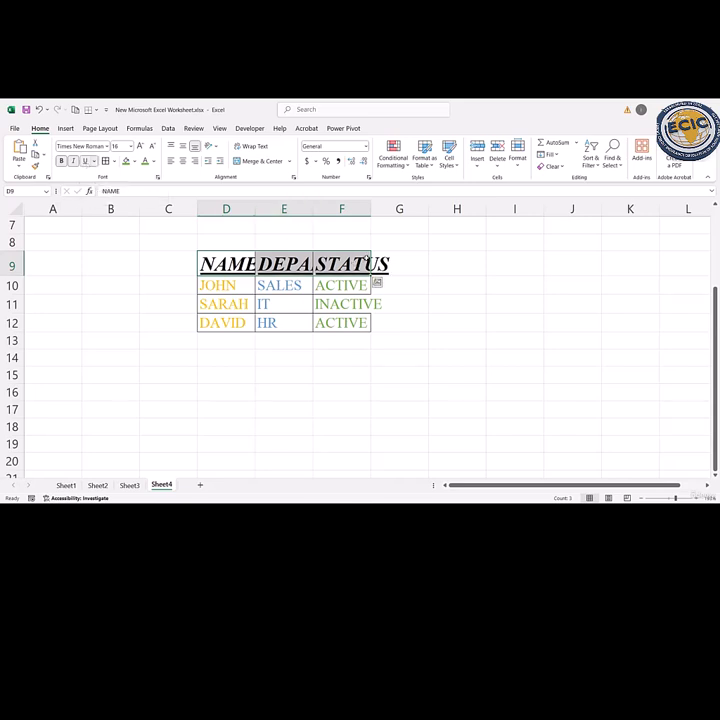
AutoFit the widths of columns F, E and D to their contents
{"action": "double_click", "coordinate": [370, 212]}
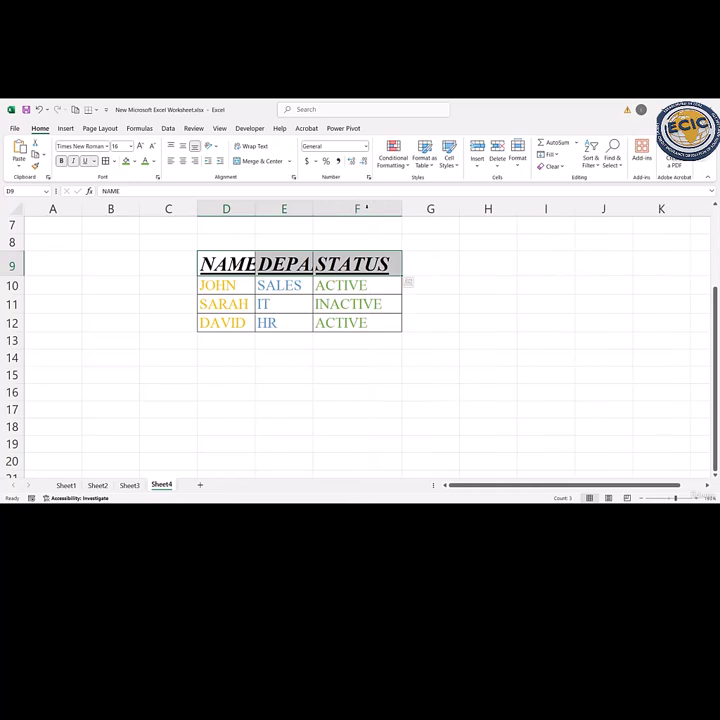
{"action": "left_click", "coordinate": [300, 208]}
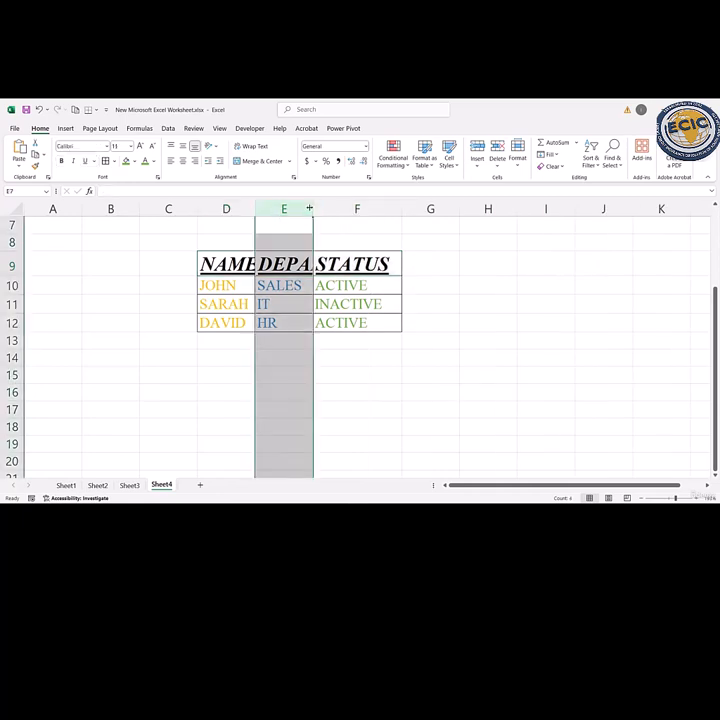
{"action": "double_click", "coordinate": [312, 208]}
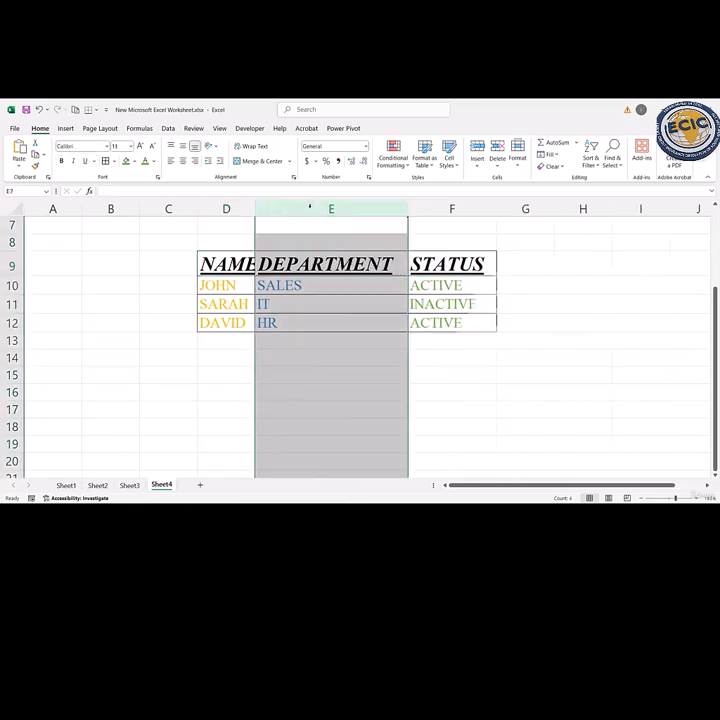
{"action": "double_click", "coordinate": [253, 209]}
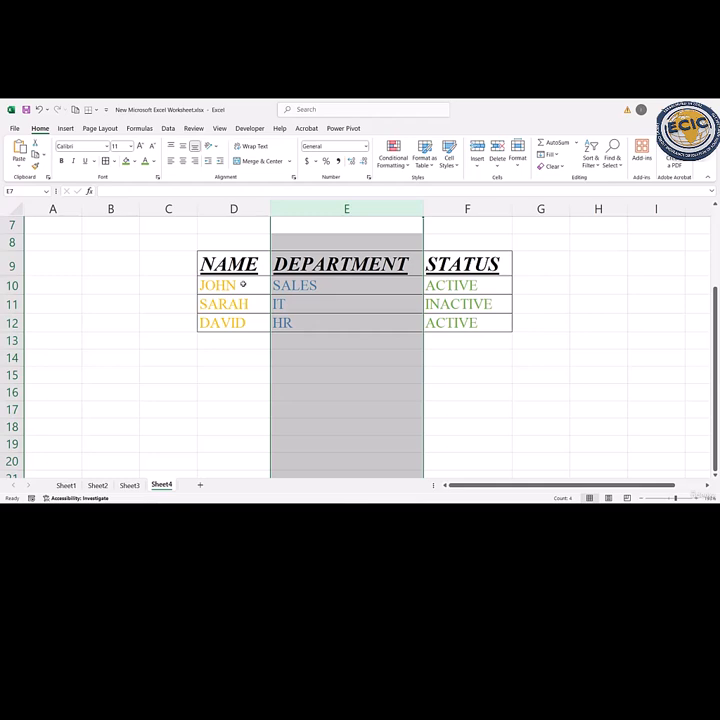
Underline the name in cell D11 and italicize SALES in cell E10
{"action": "left_click", "coordinate": [222, 305]}
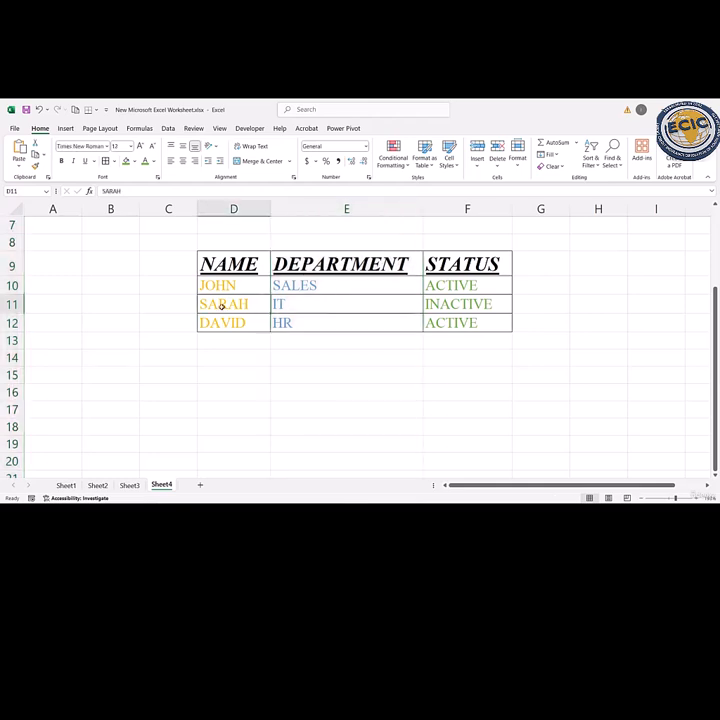
{"action": "left_click", "coordinate": [86, 160]}
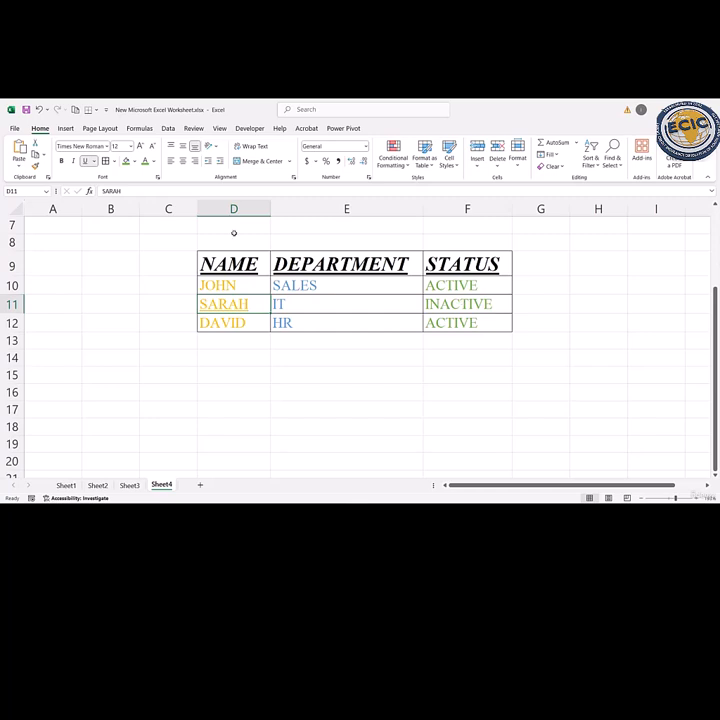
{"action": "left_click", "coordinate": [319, 285]}
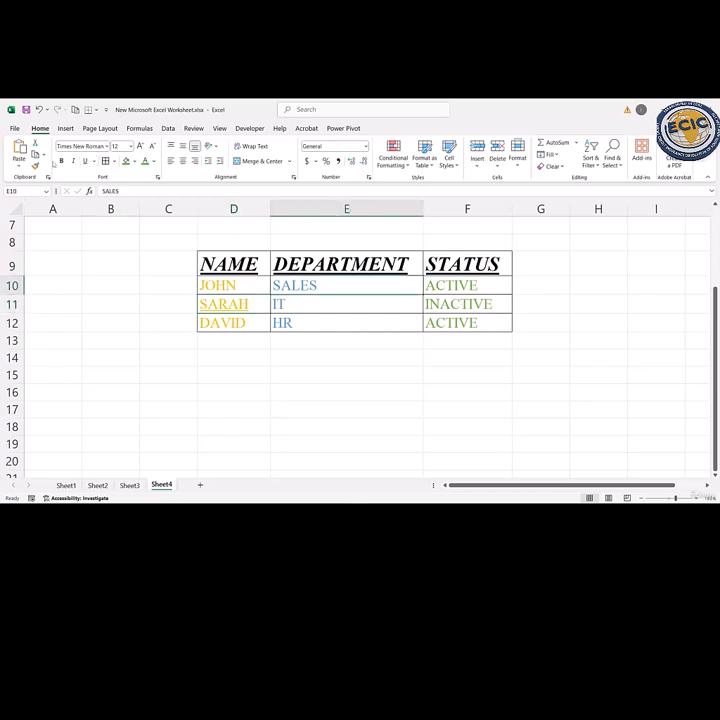
{"action": "left_click", "coordinate": [73, 162]}
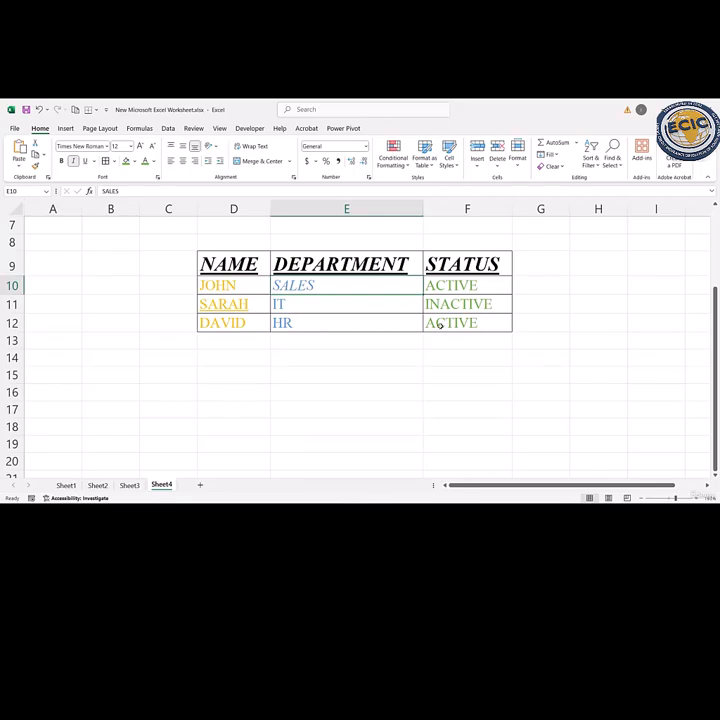
{"action": "left_click", "coordinate": [347, 372]}
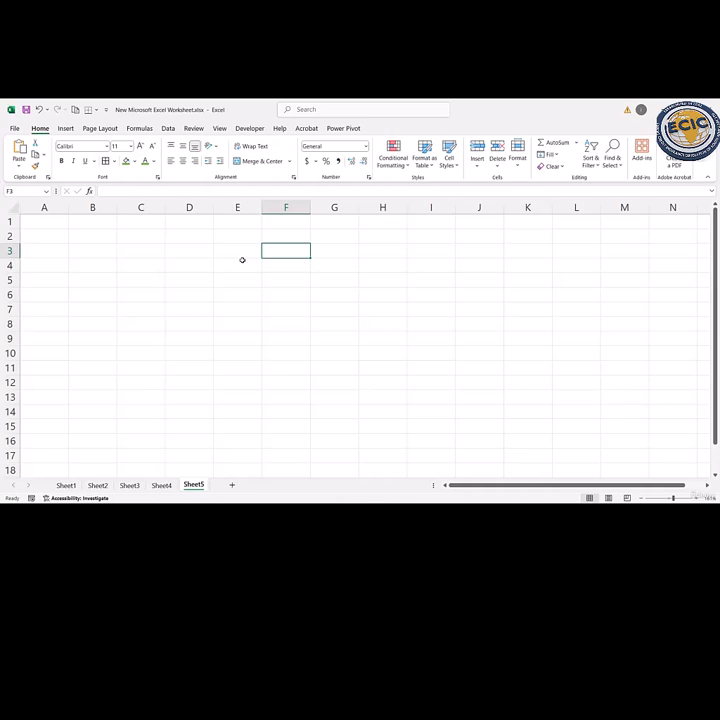
Enter the headers ITEM, QUANTITY and PRICE in cells D3:F3 of Sheet5
{"action": "key", "text": "Home"}
{"action": "left_click", "coordinate": [177, 254]}
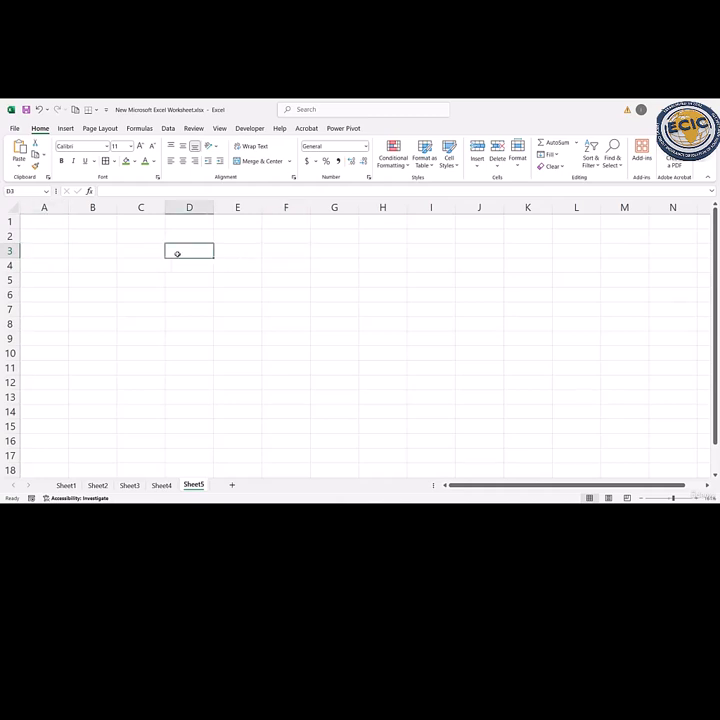
{"action": "type", "text": "ITEM"}
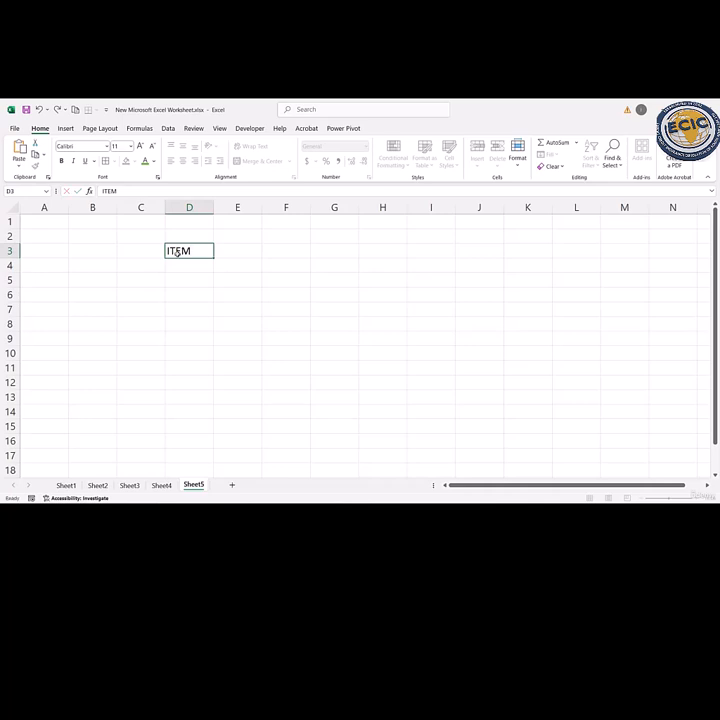
{"action": "key", "text": "Tab"}
{"action": "type", "text": "QUANTO"}
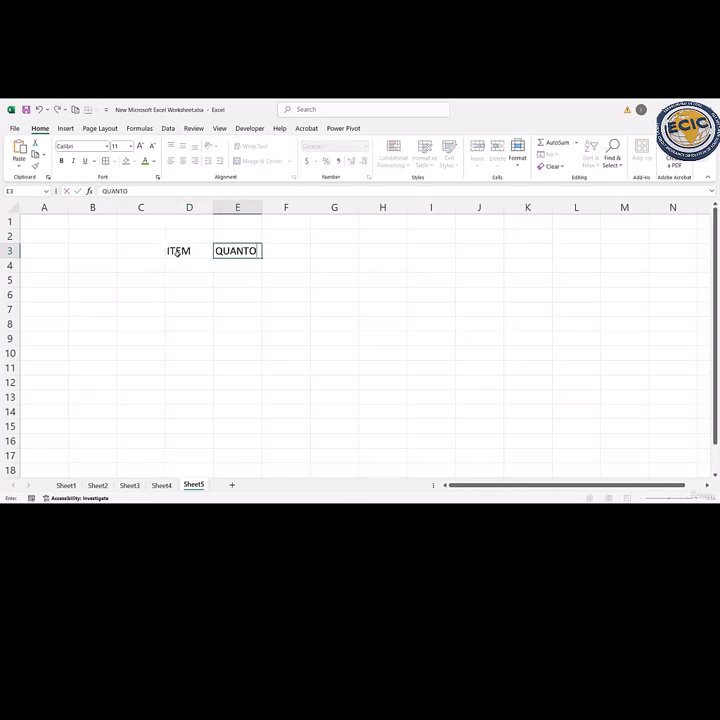
{"action": "key", "text": "BackSpace"}
{"action": "type", "text": "ITY"}
{"action": "key", "text": "Return"}
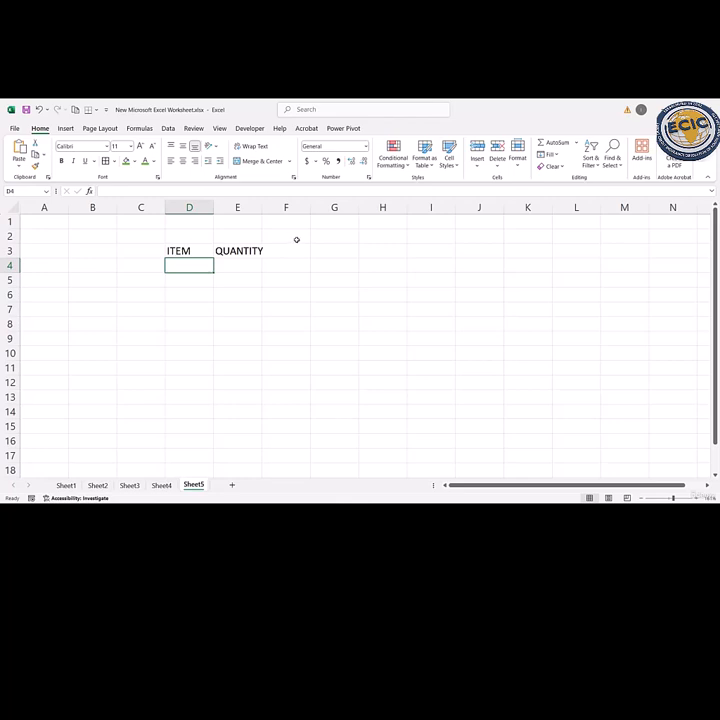
{"action": "left_click", "coordinate": [293, 257]}
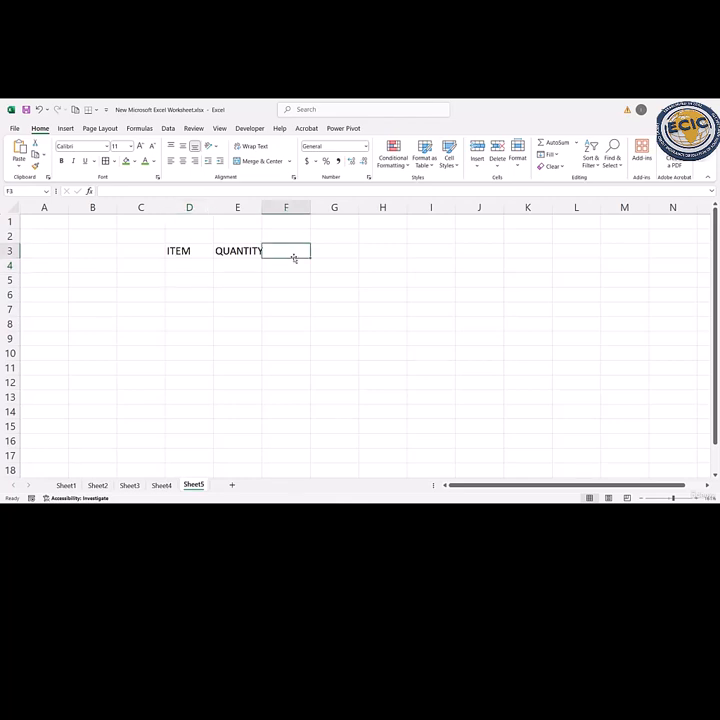
{"action": "type", "text": "PRICE"}
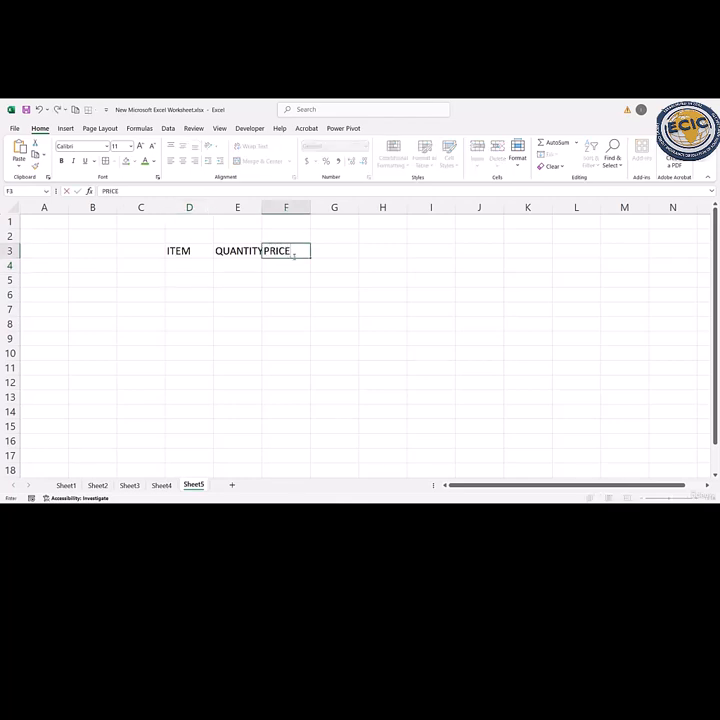
{"action": "key", "text": "Return"}
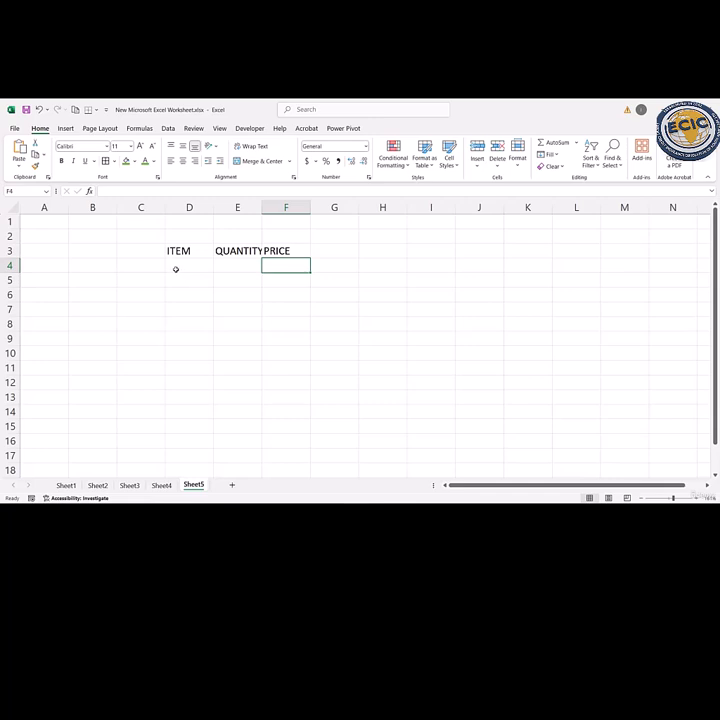
Enter the items PEN, NOTEBOOK and BAG in cells D4:D6
{"action": "left_click", "coordinate": [175, 269]}
{"action": "type", "text": "PEN"}
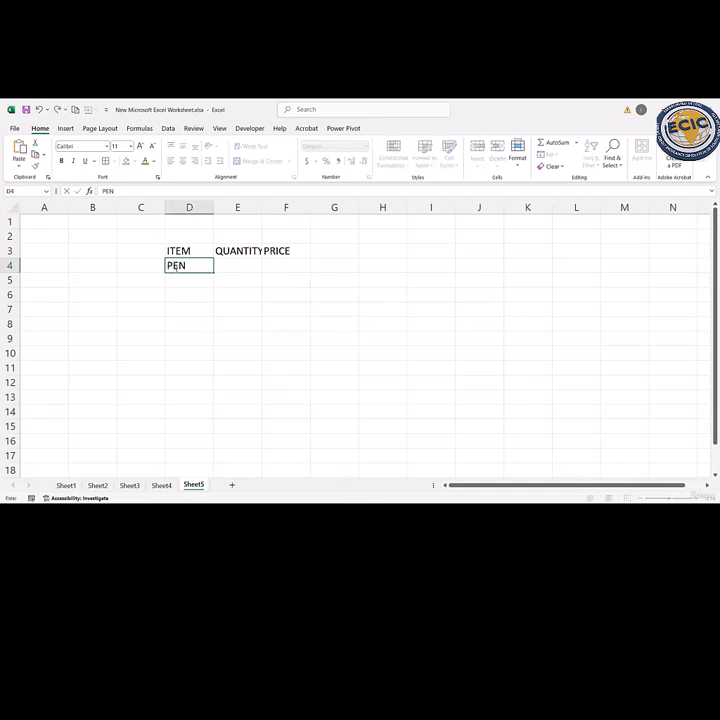
{"action": "key", "text": "Return"}
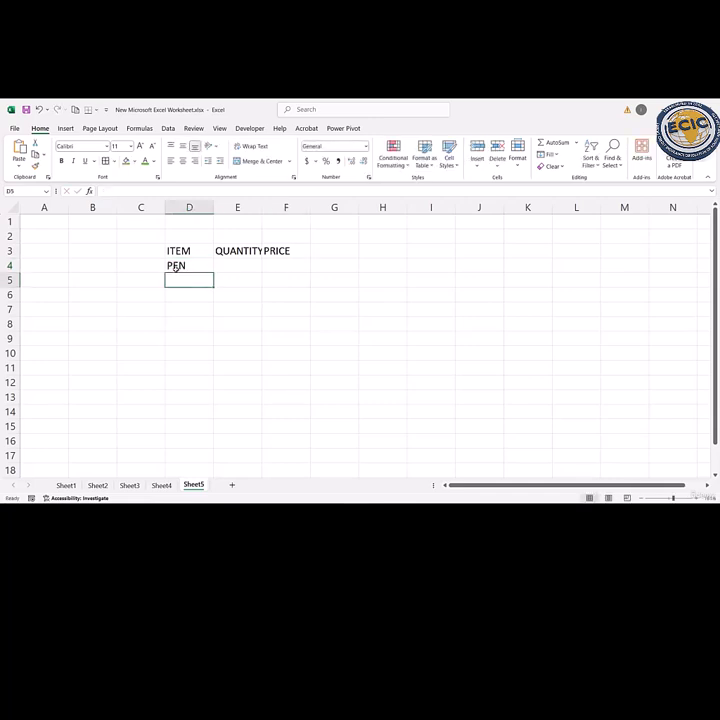
{"action": "type", "text": "NOTEBOOK"}
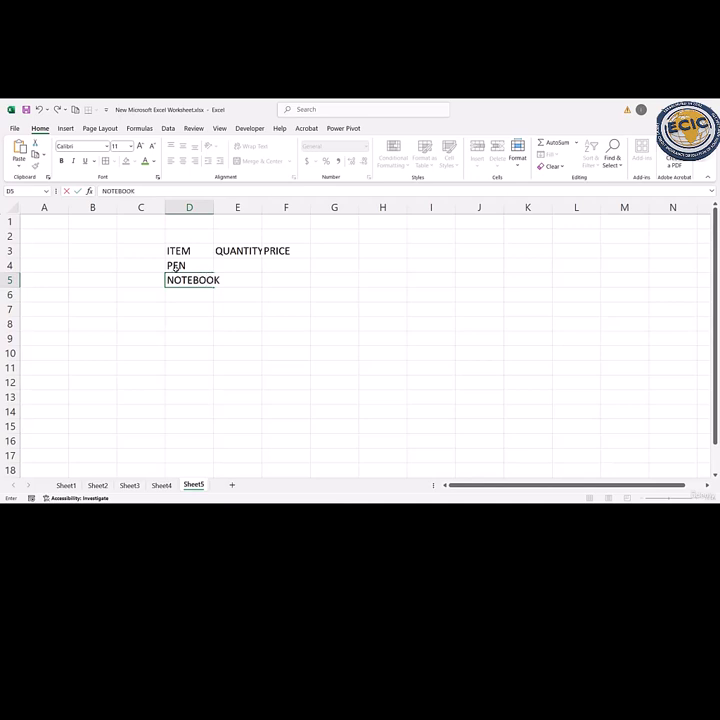
{"action": "key", "text": "Return"}
{"action": "type", "text": "BAG"}
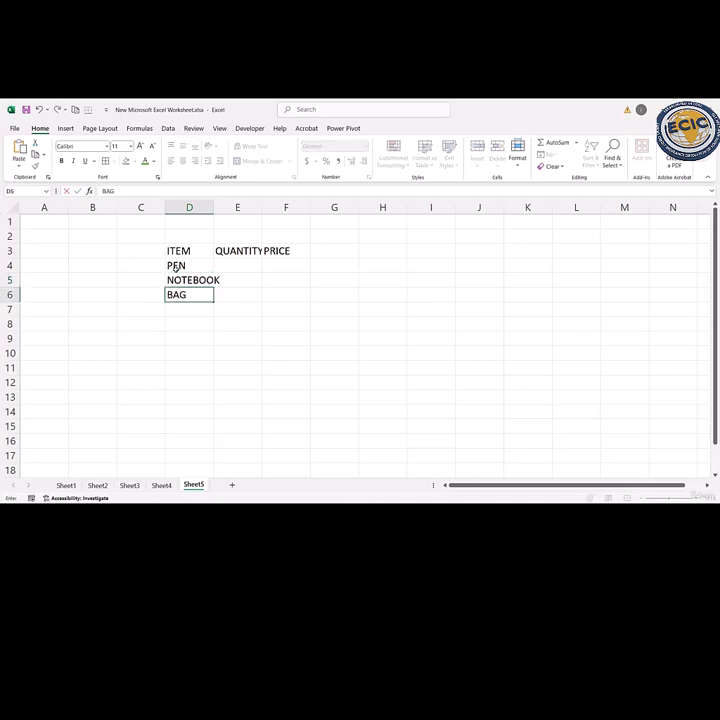
{"action": "key", "text": "Return"}
Enter the quantities 10, 5 and 2 in cells E4:E6
{"action": "left_click", "coordinate": [246, 262]}
{"action": "double_click", "coordinate": [246, 262]}
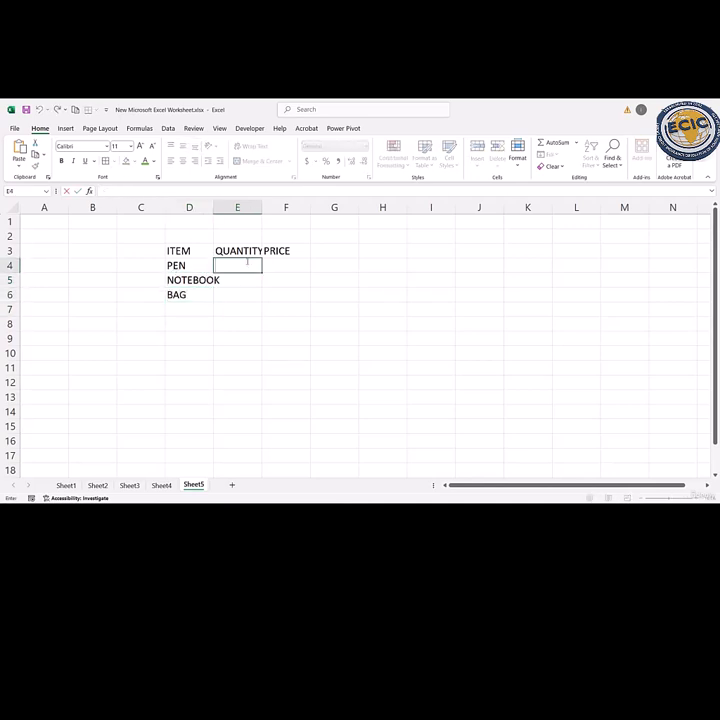
{"action": "type", "text": "10"}
{"action": "key", "text": "Return"}
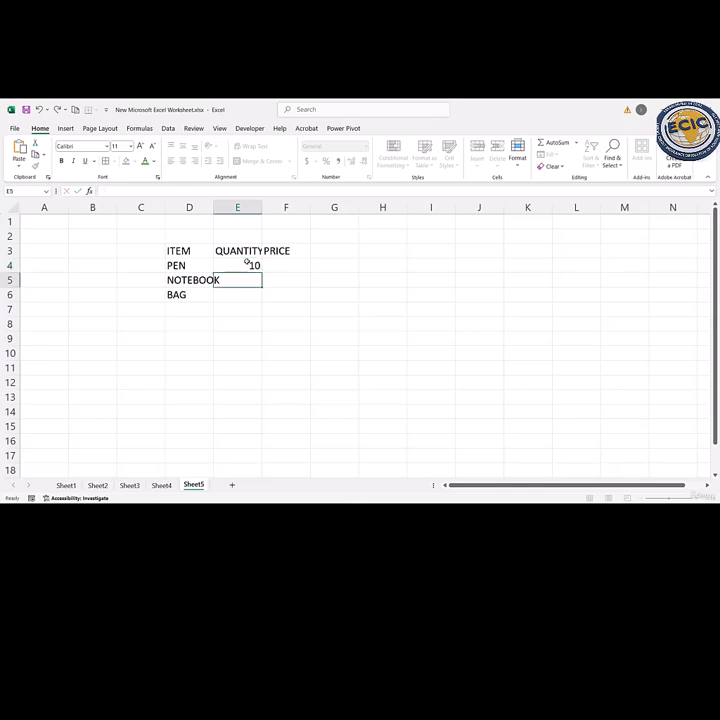
{"action": "type", "text": "5"}
{"action": "key", "text": "Return"}
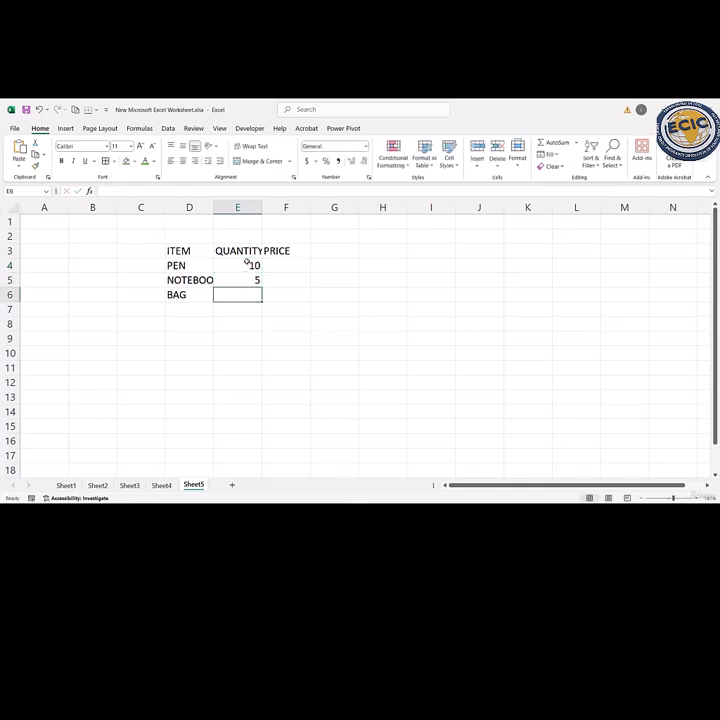
{"action": "type", "text": "2"}
{"action": "key", "text": "Return"}
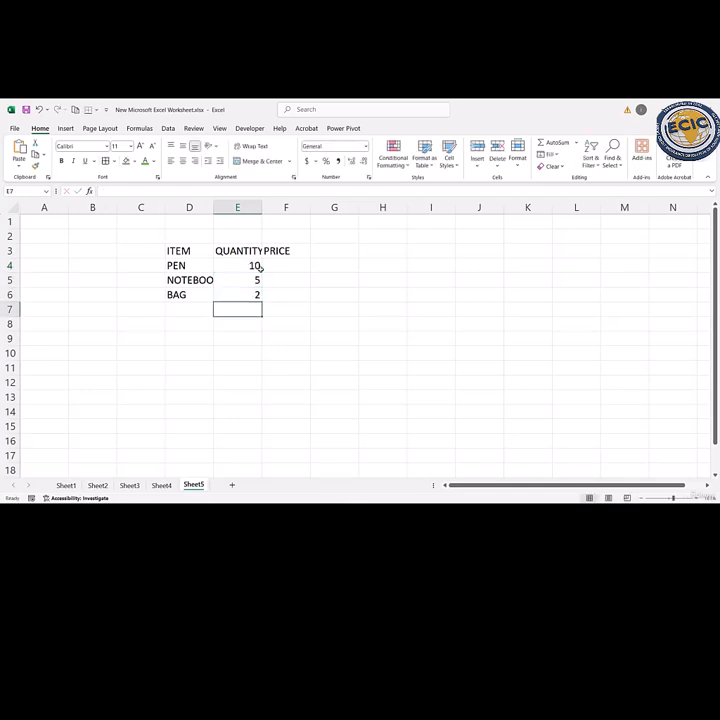
Enter the prices 5, 50 and 15000 in cells F4:F6
{"action": "double_click", "coordinate": [277, 264]}
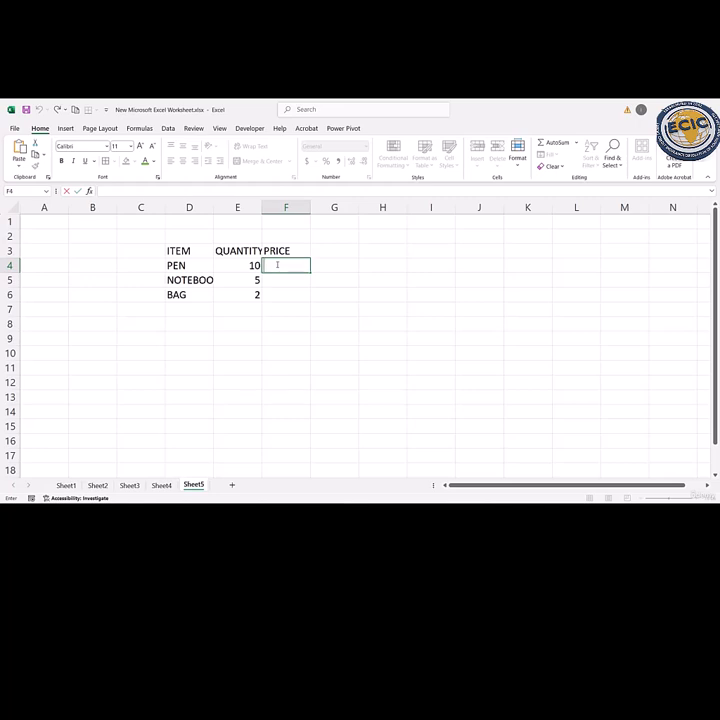
{"action": "type", "text": "5"}
{"action": "key", "text": "Return"}
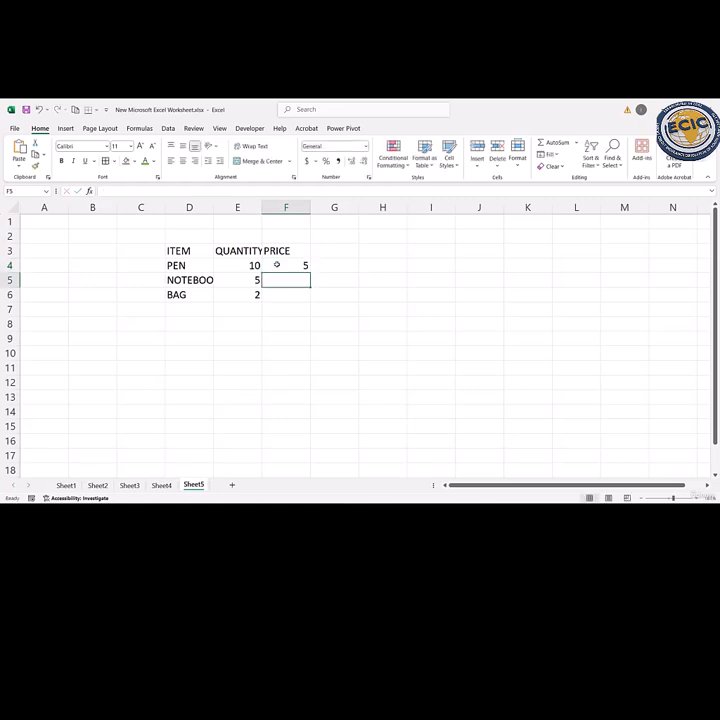
{"action": "type", "text": "50"}
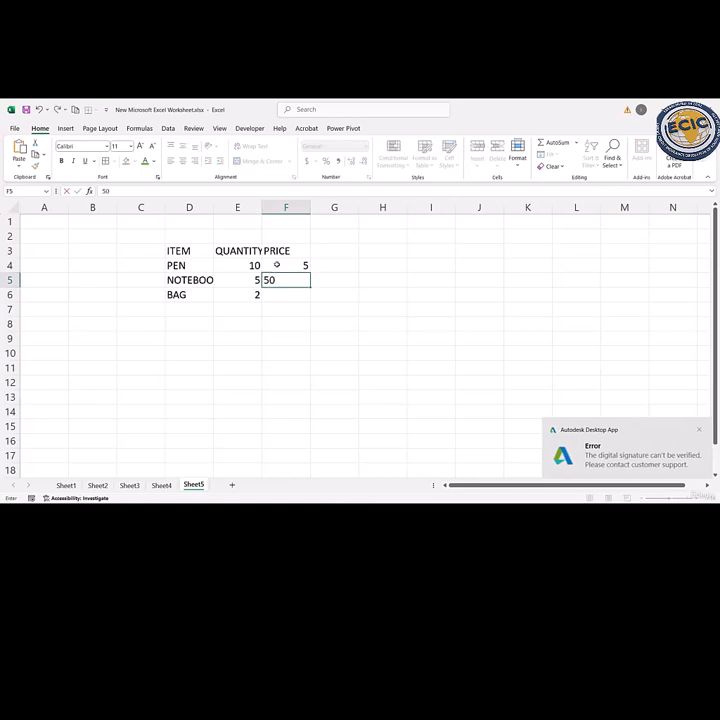
{"action": "key", "text": "Return"}
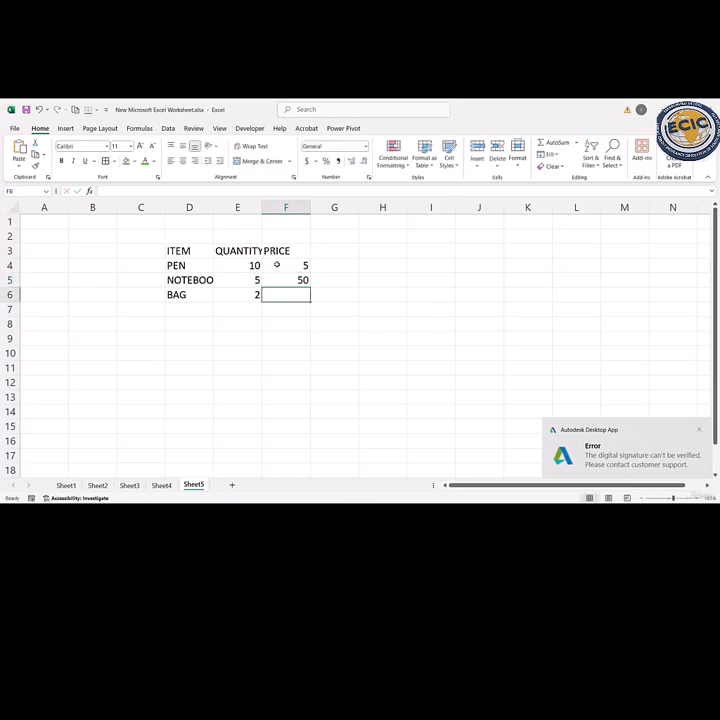
{"action": "type", "text": "15000"}
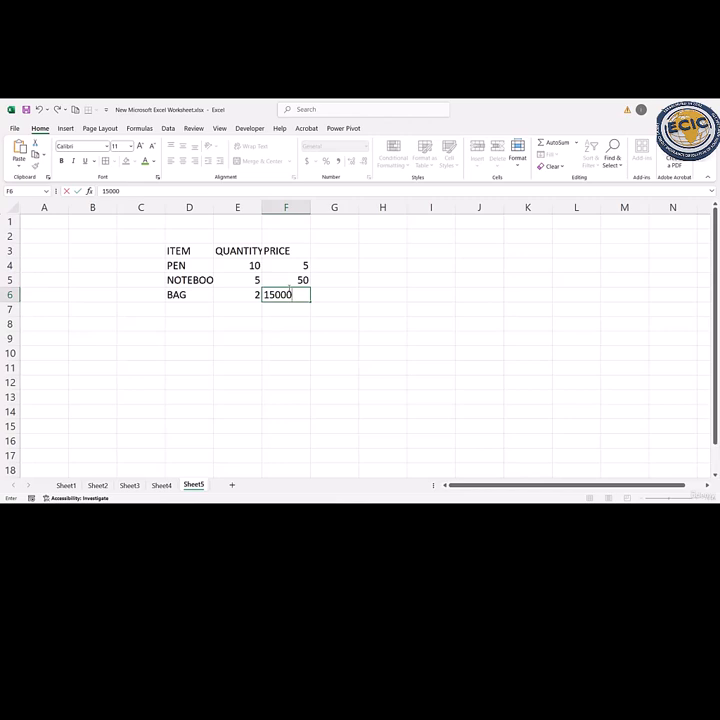
{"action": "key", "text": "Return"}
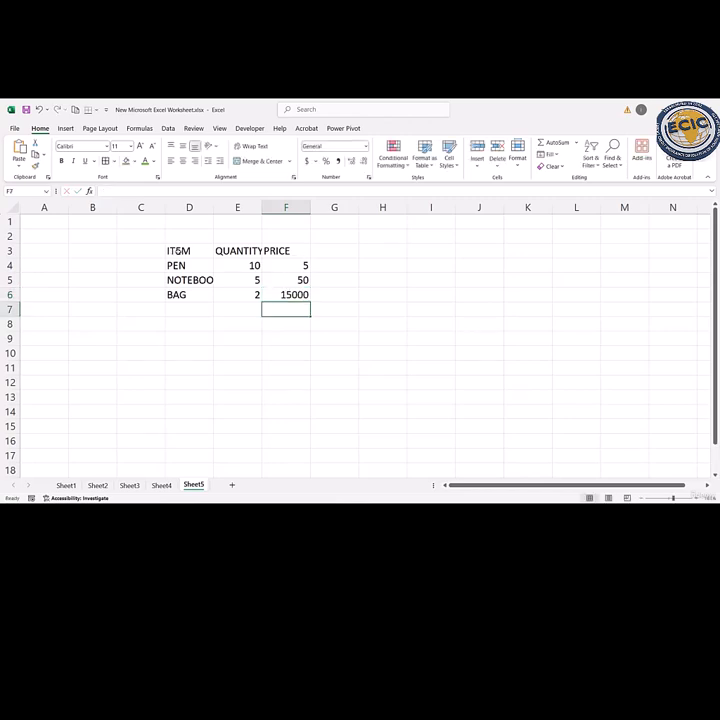
Apply All Borders to the item table in cells D3:F6
{"action": "left_click_drag", "start_coordinate": [172, 251], "coordinate": [286, 294]}
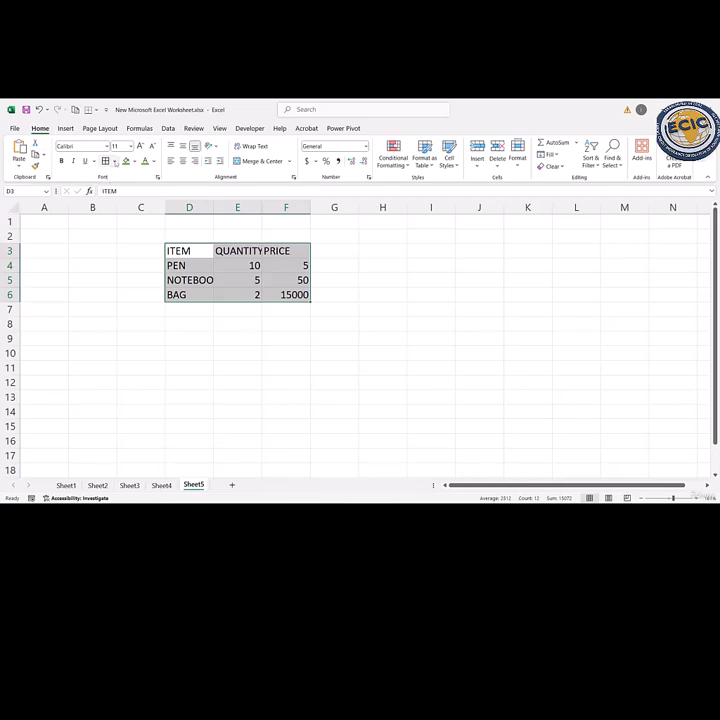
{"action": "left_click", "coordinate": [113, 161]}
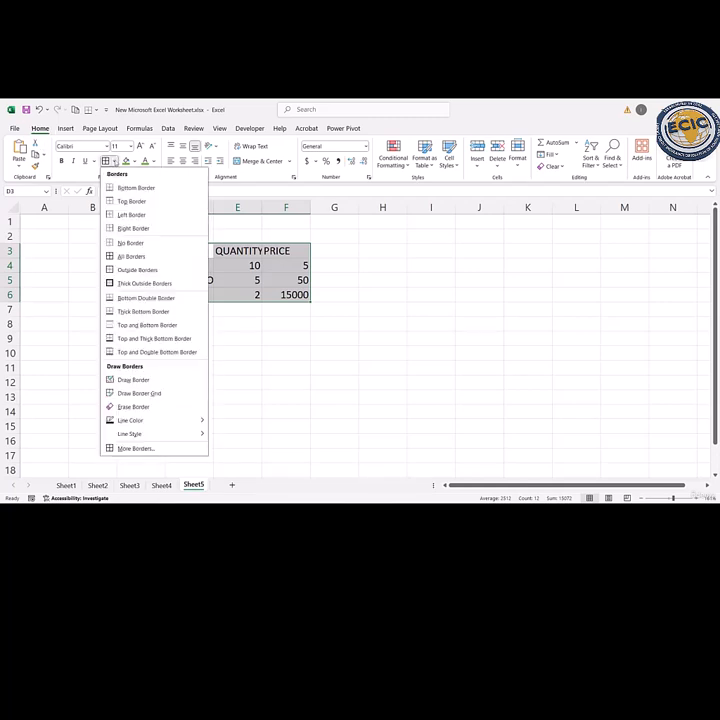
{"action": "left_click", "coordinate": [137, 257]}
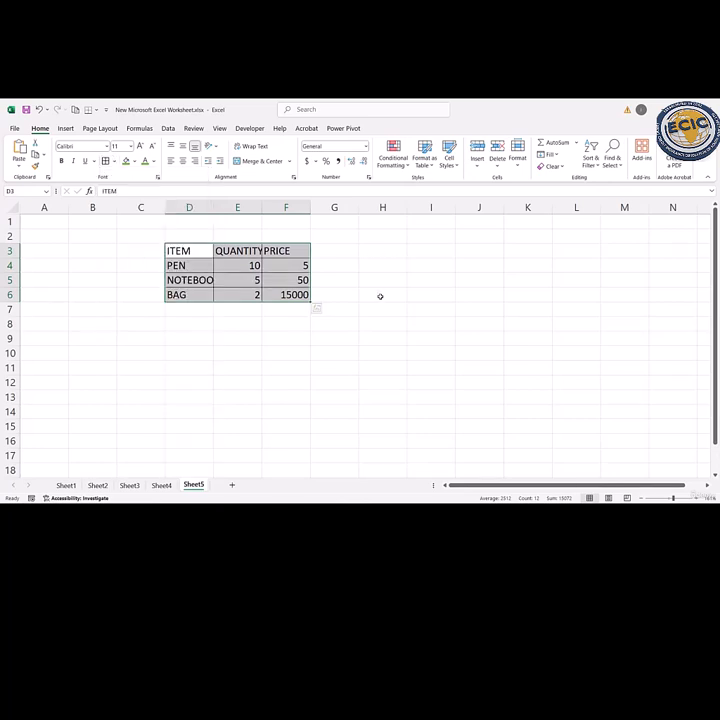
{"action": "left_click", "coordinate": [255, 352]}
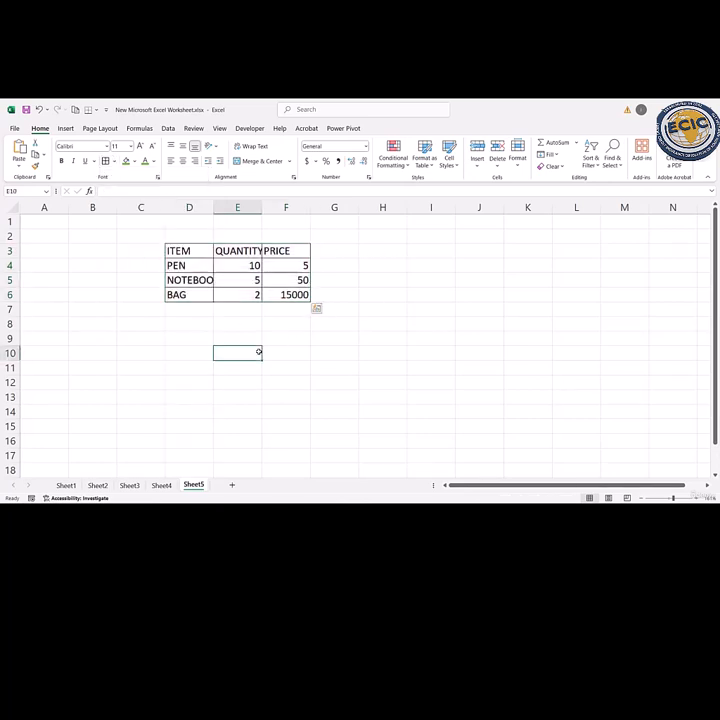
AutoFit the widths of columns E and D to their contents
{"action": "double_click", "coordinate": [260, 208]}
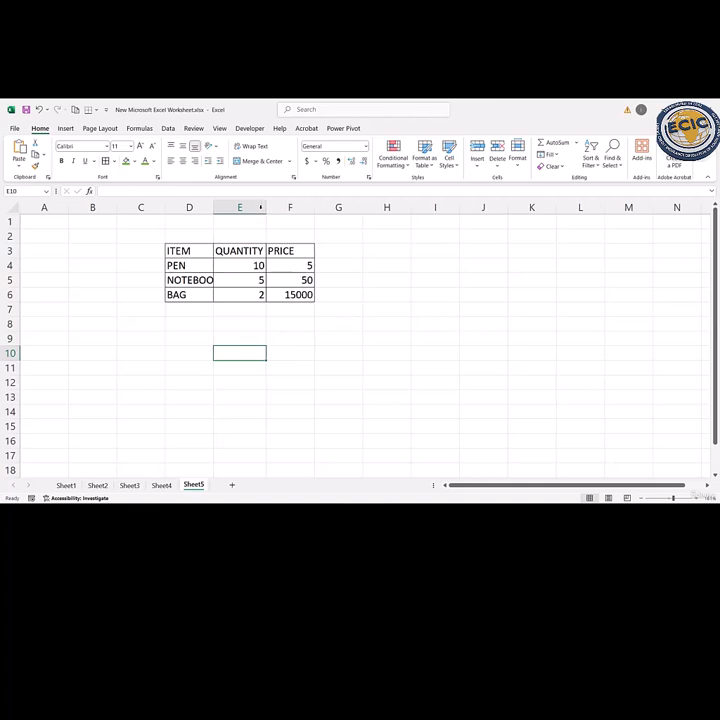
{"action": "double_click", "coordinate": [212, 206]}
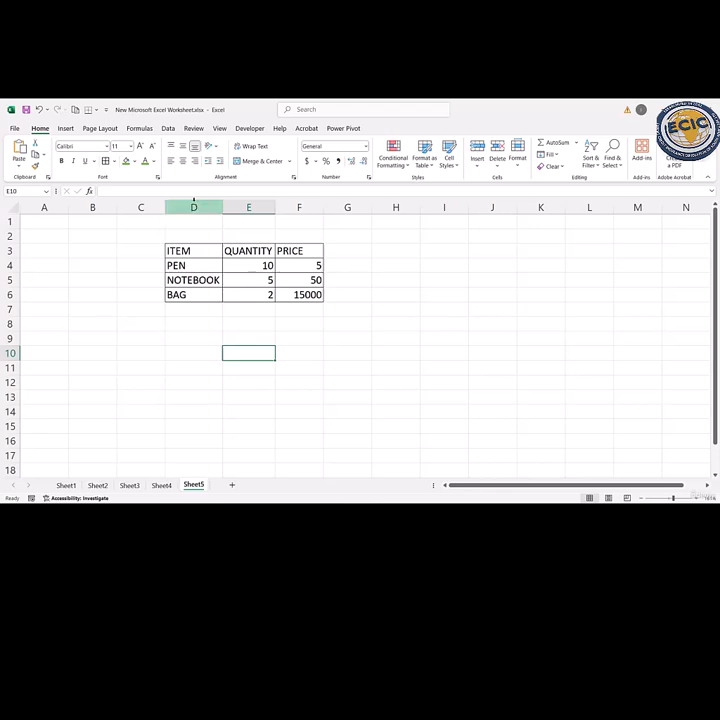
{"action": "left_click", "coordinate": [183, 250]}
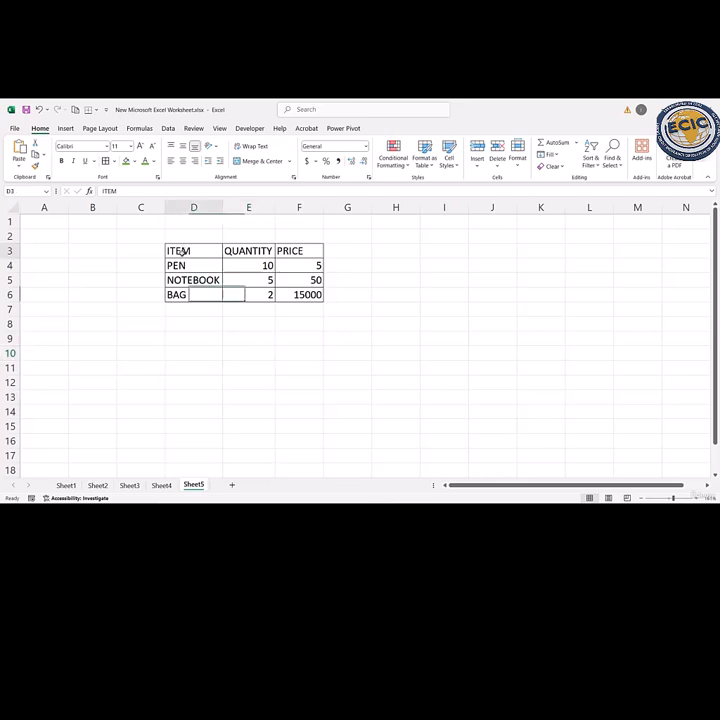
{"action": "left_click", "coordinate": [208, 311]}
Apply a right border to the item table in cells D3:F6
{"action": "left_click_drag", "start_coordinate": [190, 251], "coordinate": [300, 295]}
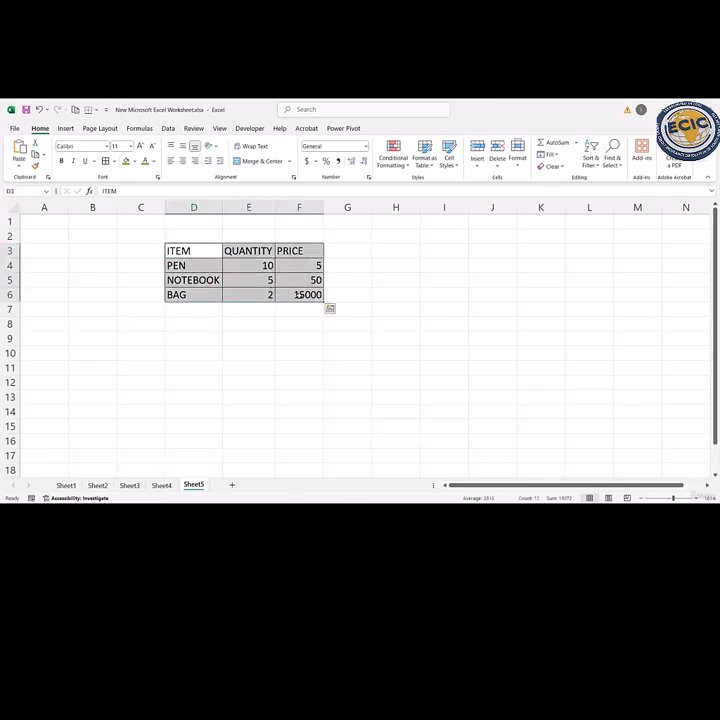
{"action": "left_click", "coordinate": [114, 161]}
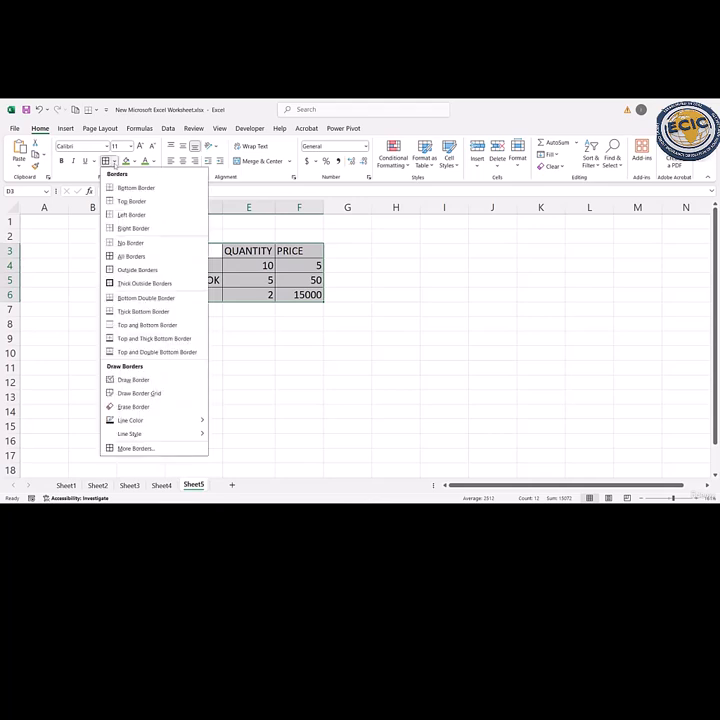
{"action": "left_click", "coordinate": [148, 229]}
{"action": "left_click", "coordinate": [265, 360]}
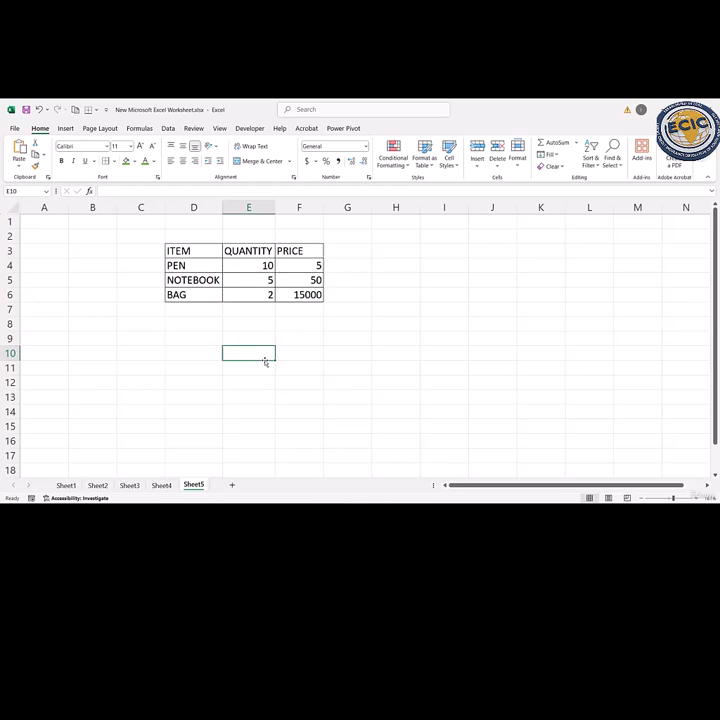
Undo the border and column width changes made to the item table
{"action": "key", "text": "ctrl+z"}
{"action": "key", "text": "ctrl+z"}
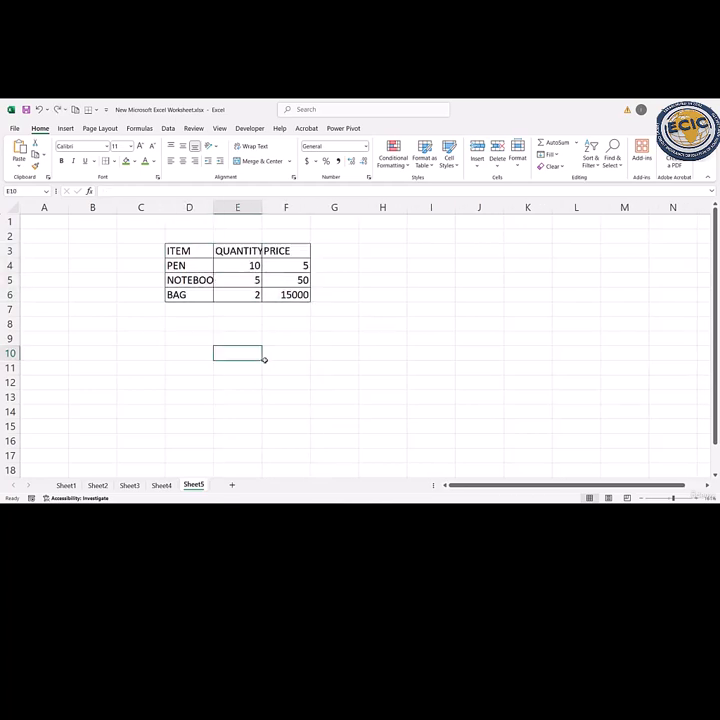
{"action": "key", "text": "ctrl+z"}
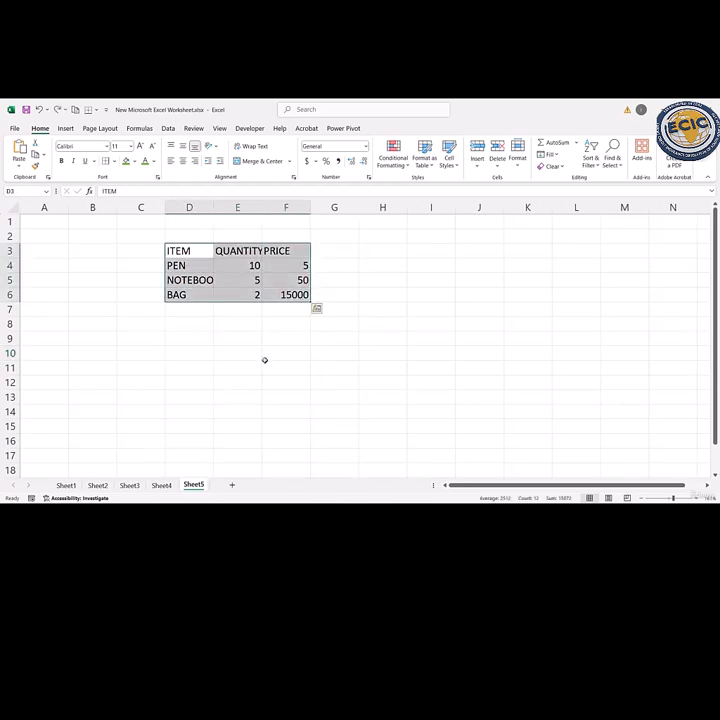
{"action": "left_click", "coordinate": [264, 360]}
Apply only a top border to the item table in cells D3:F6
{"action": "left_click", "coordinate": [187, 251]}
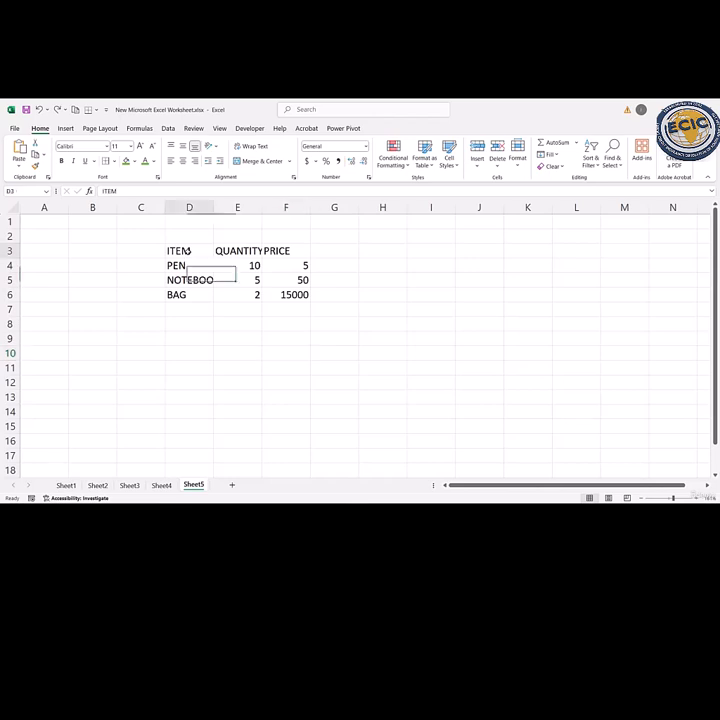
{"action": "left_click_drag", "start_coordinate": [187, 251], "coordinate": [300, 294]}
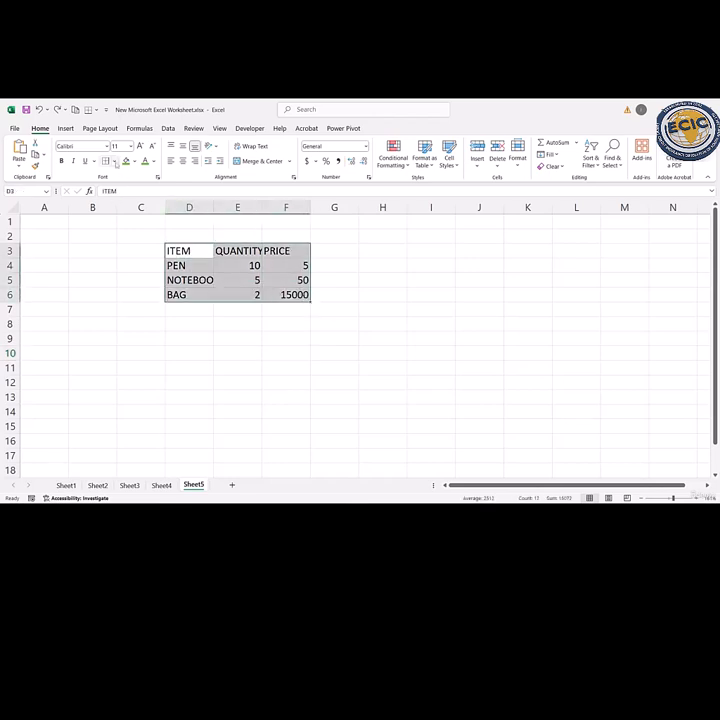
{"action": "left_click", "coordinate": [115, 161]}
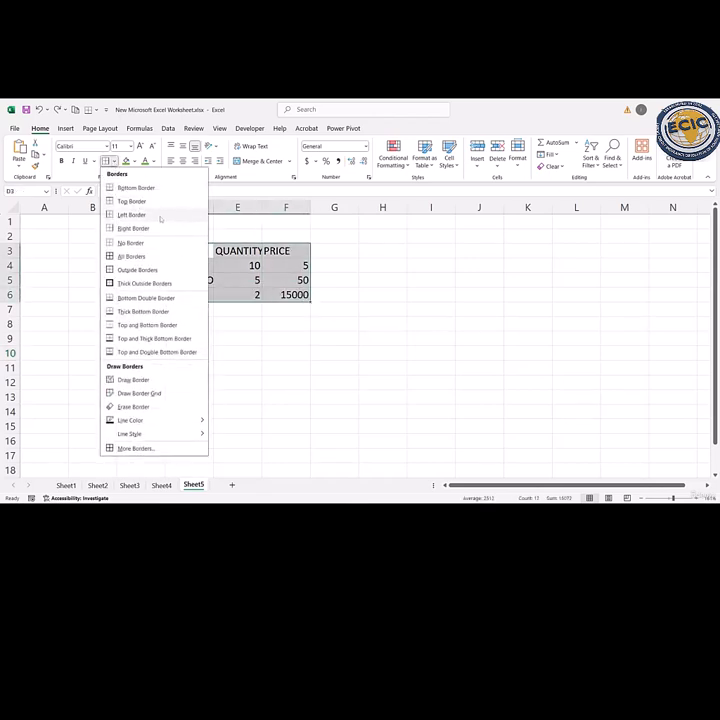
{"action": "left_click", "coordinate": [131, 201]}
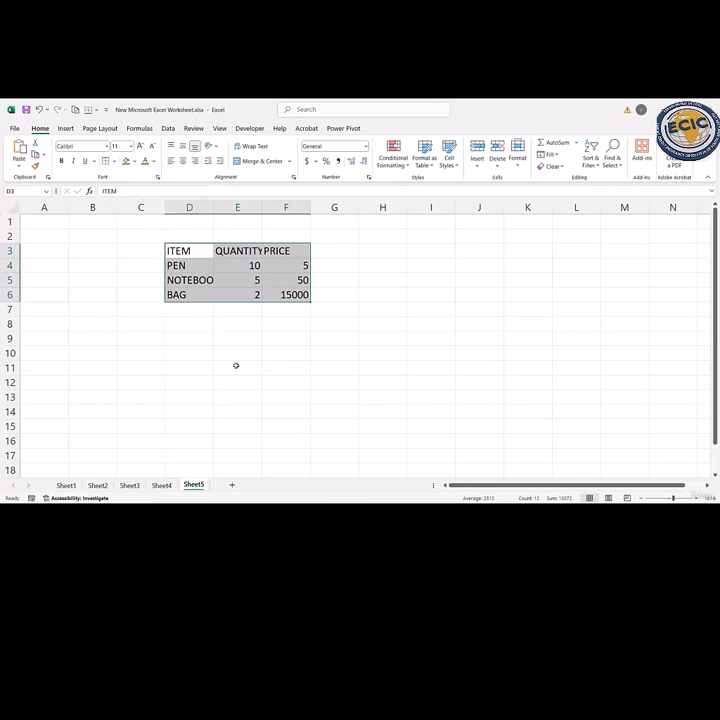
{"action": "left_click", "coordinate": [241, 418]}
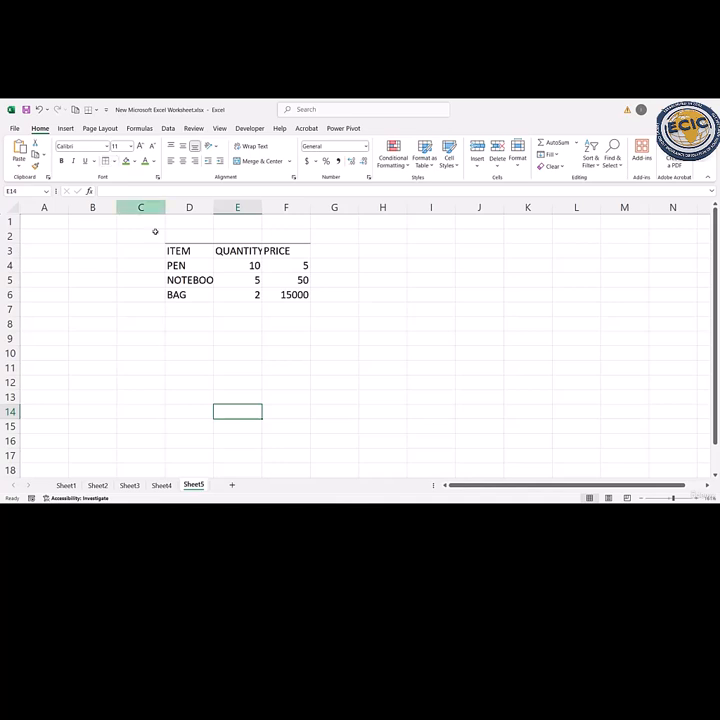
Add a right border to the item table in cells D3:F6
{"action": "left_click_drag", "start_coordinate": [171, 251], "coordinate": [297, 284]}
{"action": "left_click_drag", "start_coordinate": [199, 252], "coordinate": [284, 294]}
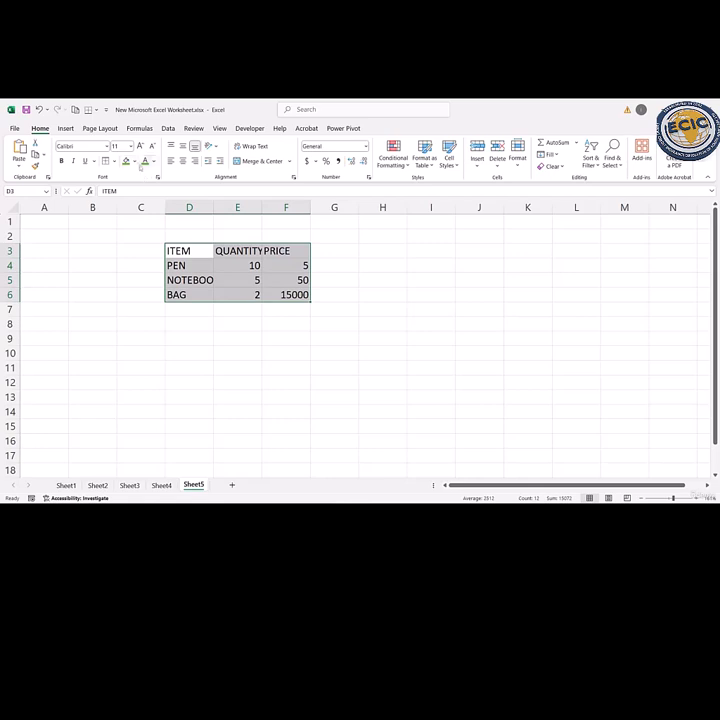
{"action": "left_click", "coordinate": [134, 161]}
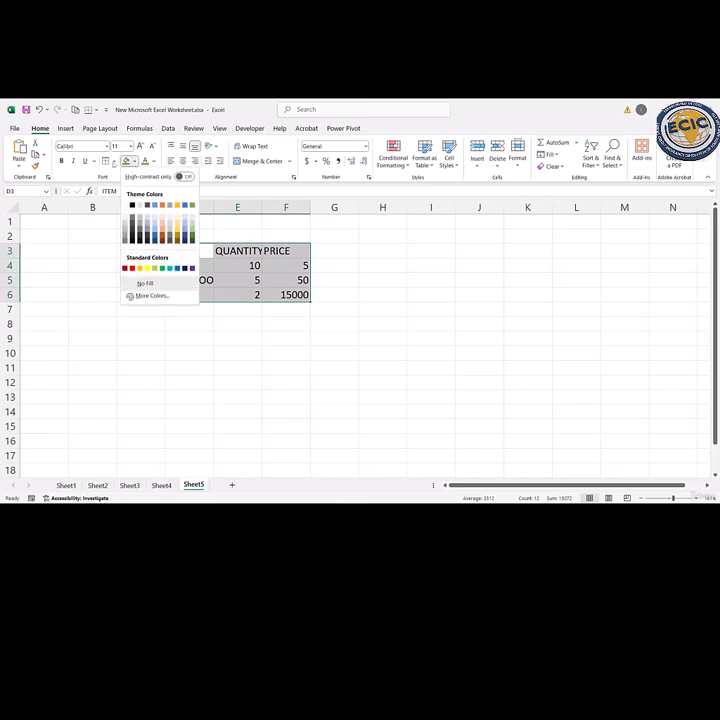
{"action": "left_click", "coordinate": [114, 161]}
{"action": "left_click", "coordinate": [141, 228]}
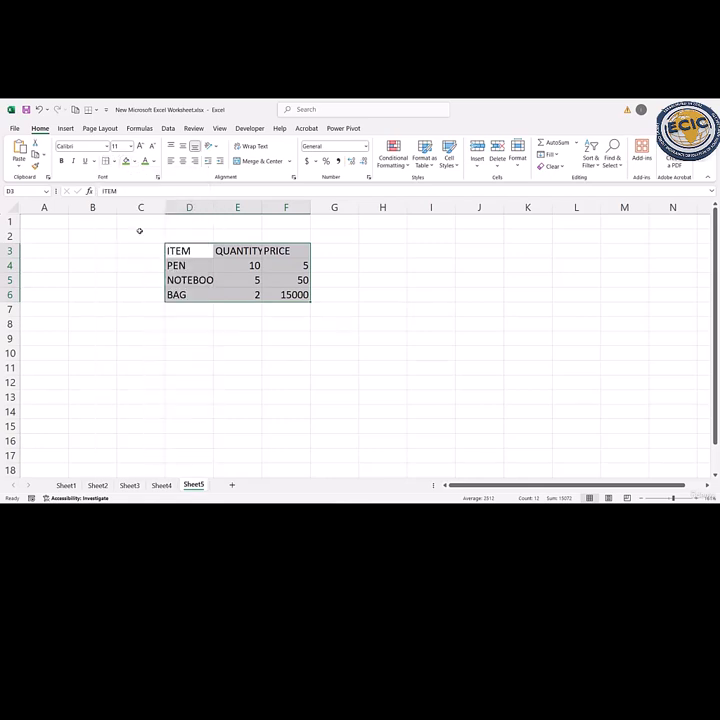
{"action": "left_click", "coordinate": [220, 321]}
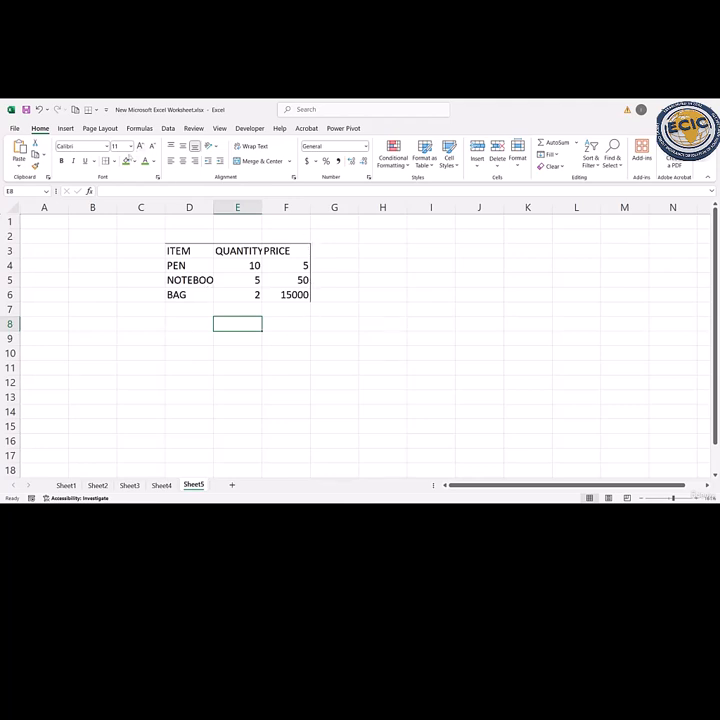
Apply All Borders to the empty cell E8 below the table
{"action": "left_click", "coordinate": [114, 161]}
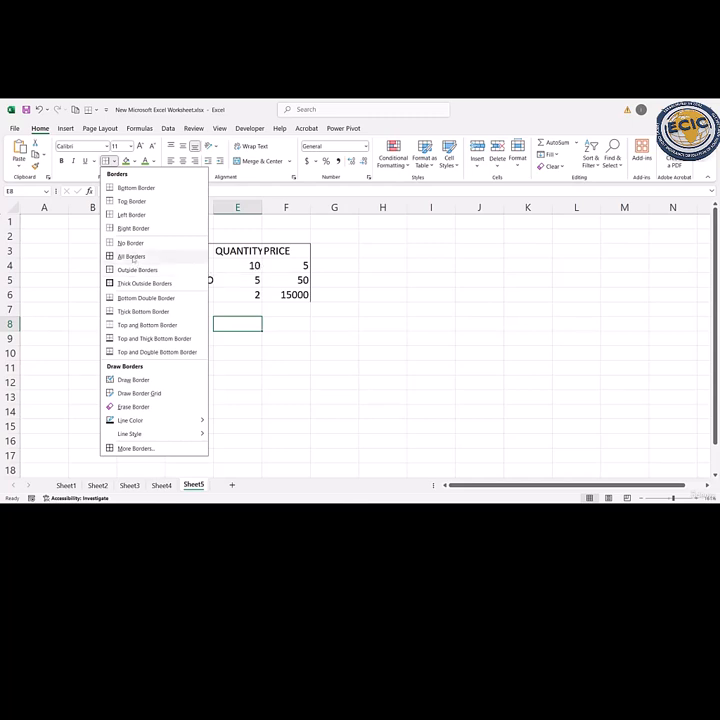
{"action": "left_click", "coordinate": [132, 256]}
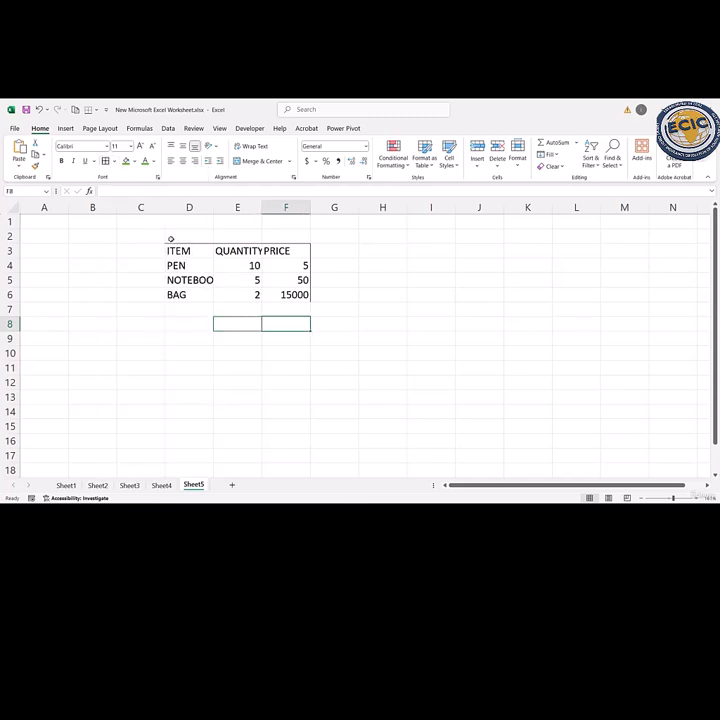
Apply All Borders to the whole item table in cells D3:F6
{"action": "left_click_drag", "start_coordinate": [170, 250], "coordinate": [281, 295]}
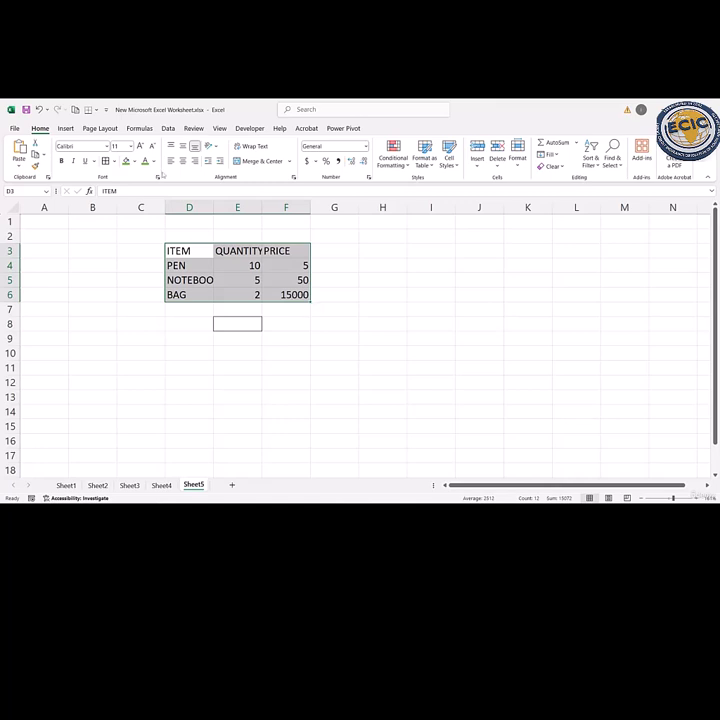
{"action": "left_click", "coordinate": [114, 161]}
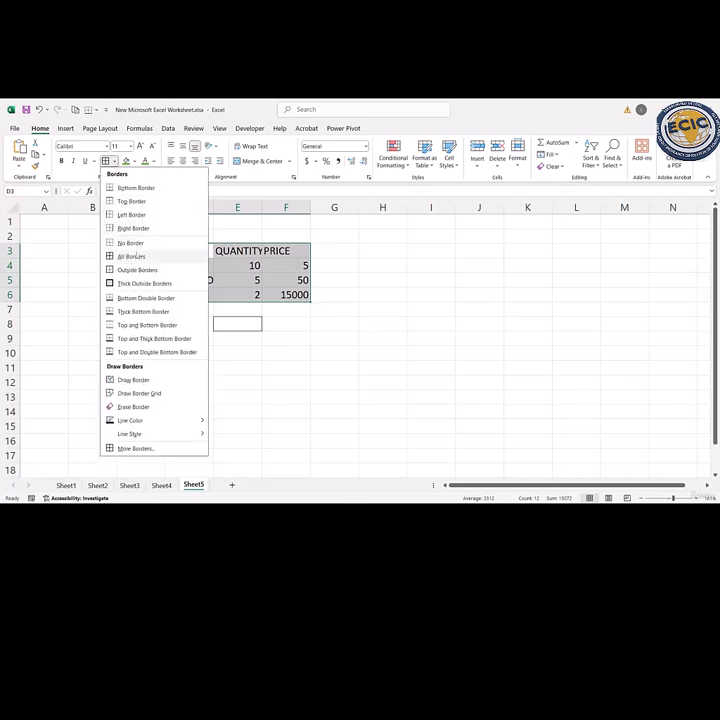
{"action": "left_click", "coordinate": [136, 257]}
{"action": "left_click", "coordinate": [336, 327]}
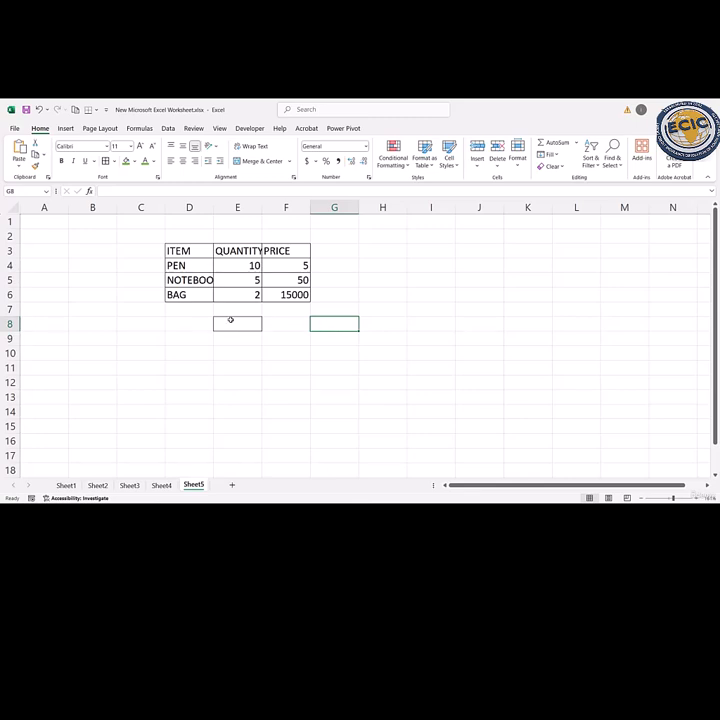
Fill the table's header cells D3:F3 with the orange theme color
{"action": "left_click_drag", "start_coordinate": [177, 252], "coordinate": [278, 251]}
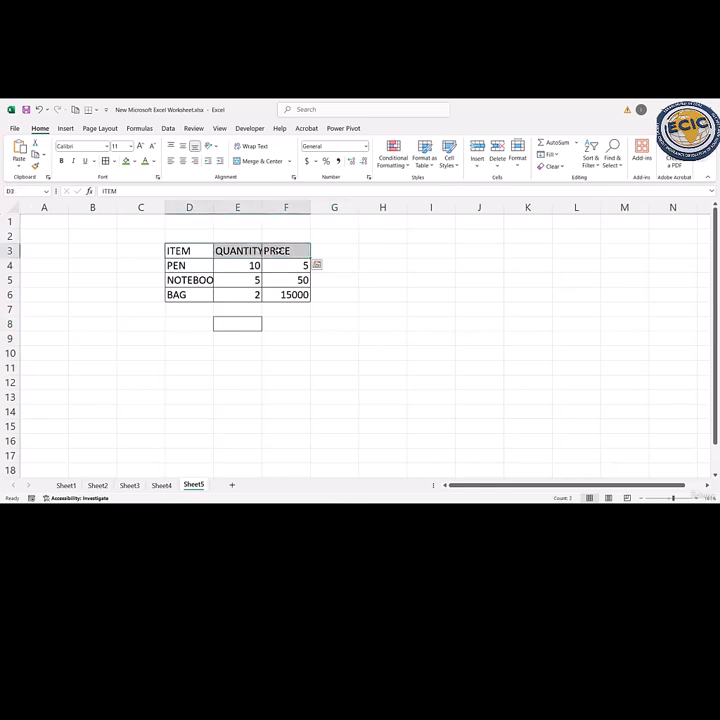
{"action": "left_click", "coordinate": [134, 161]}
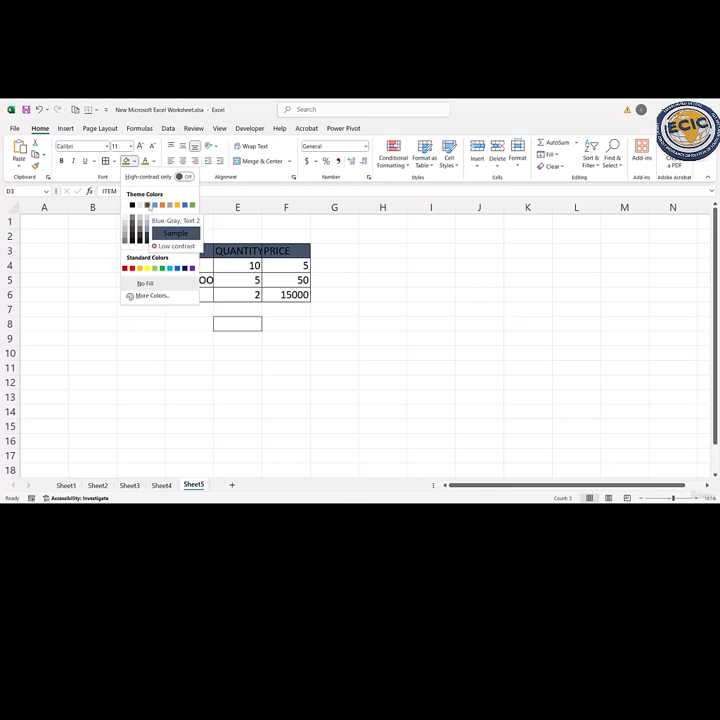
{"action": "left_click", "coordinate": [163, 205]}
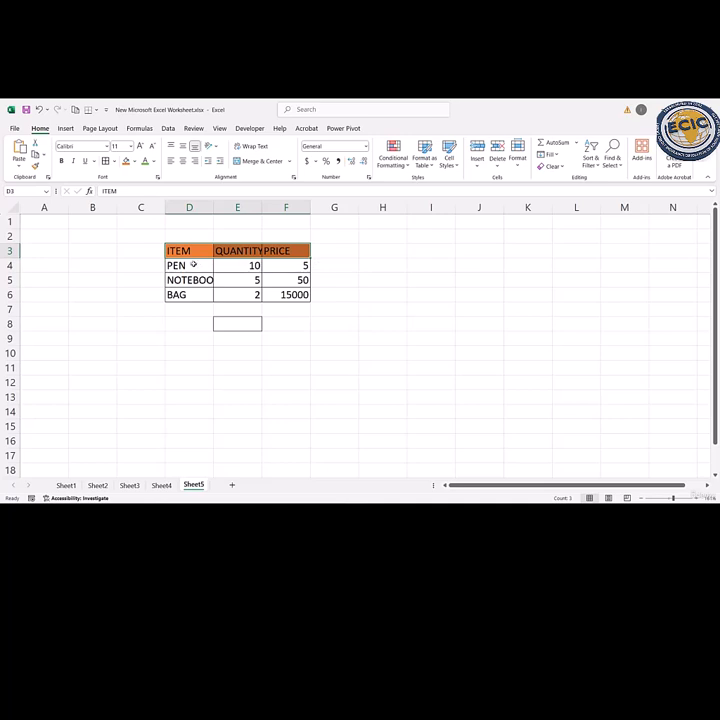
Fill the item rows below the header, cells D4:F6, with the gold theme color
{"action": "left_click_drag", "start_coordinate": [190, 265], "coordinate": [278, 292]}
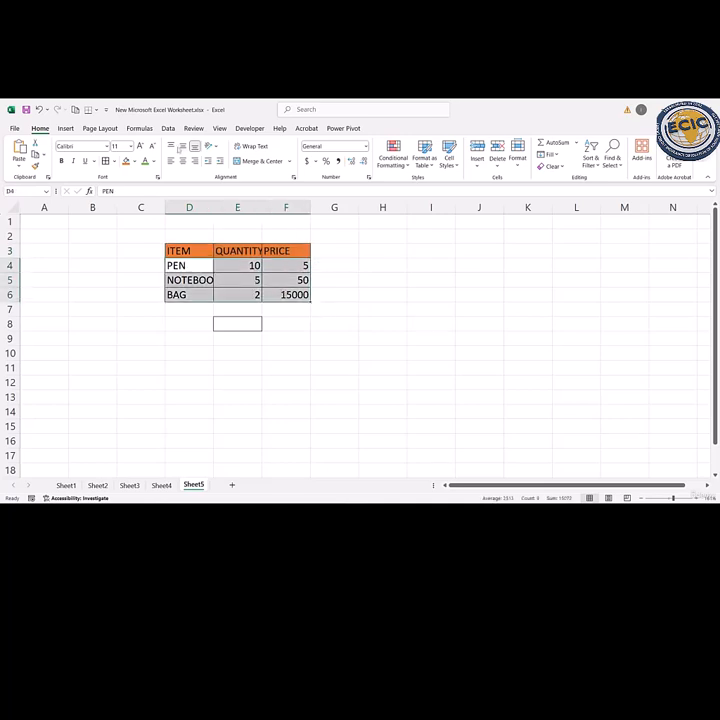
{"action": "left_click", "coordinate": [135, 162]}
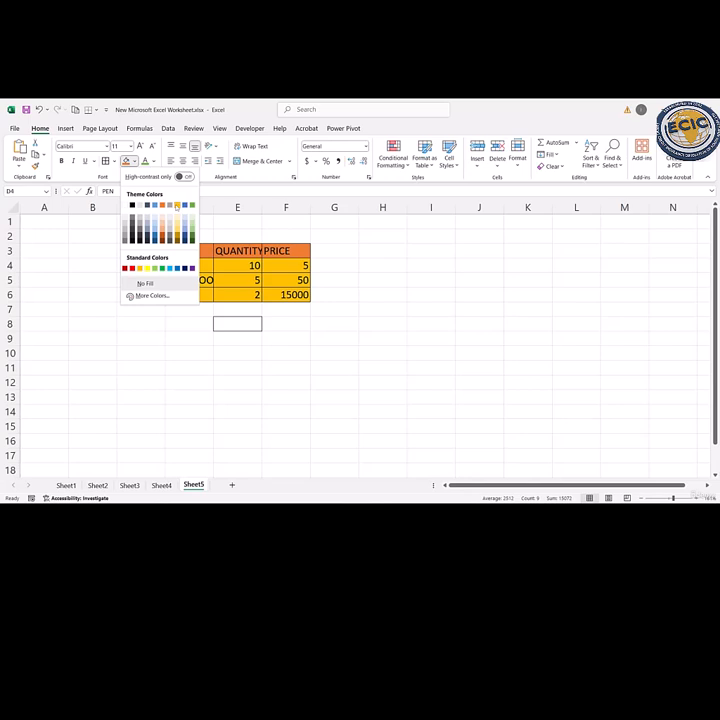
{"action": "left_click", "coordinate": [176, 205]}
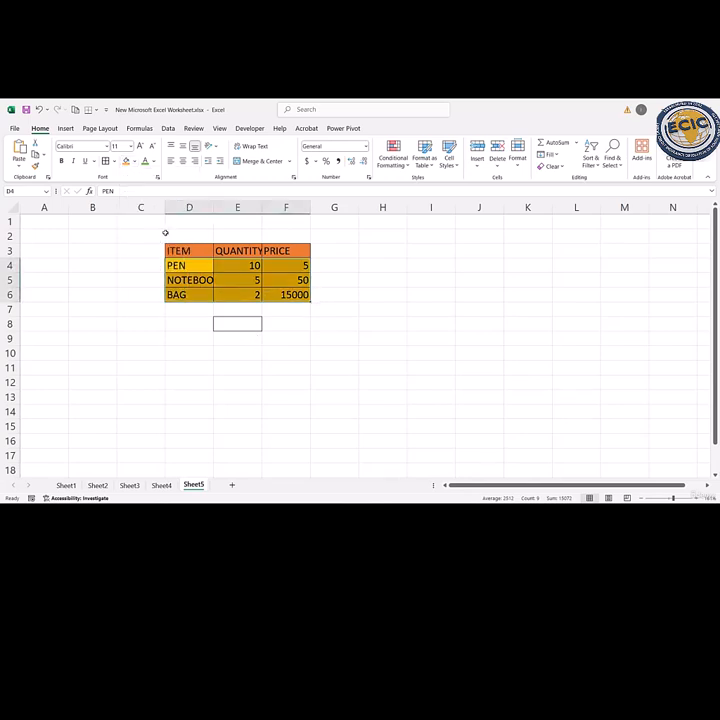
{"action": "left_click", "coordinate": [130, 278]}
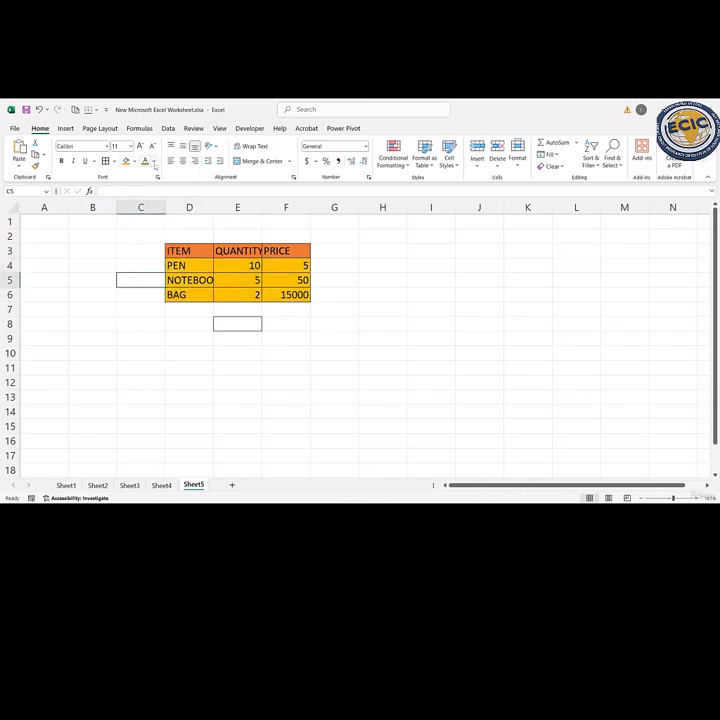
Change the font color of the quantity values in cells E4:E6 to the blue theme color
{"action": "left_click", "coordinate": [155, 163]}
{"action": "left_click", "coordinate": [121, 252]}
{"action": "left_click_drag", "start_coordinate": [229, 267], "coordinate": [248, 293]}
{"action": "left_click", "coordinate": [152, 161]}
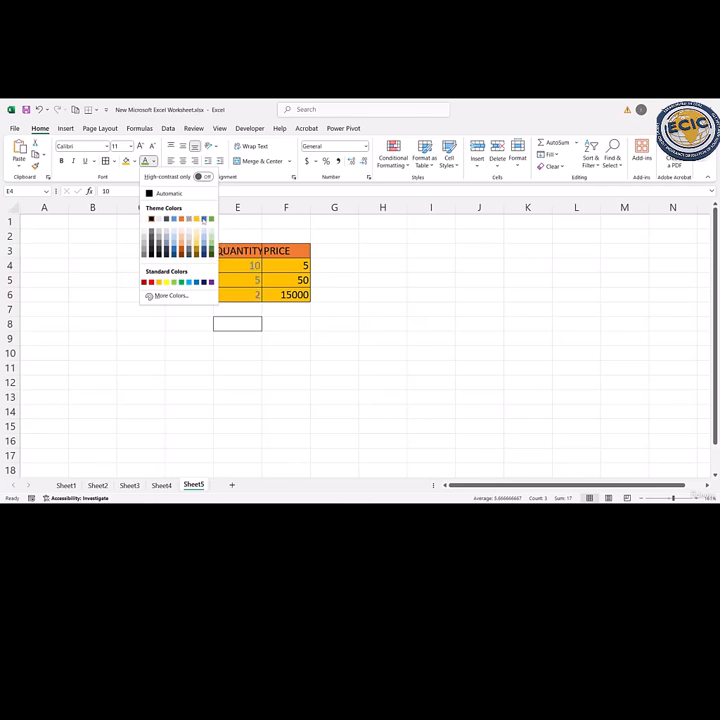
{"action": "left_click", "coordinate": [203, 219]}
{"action": "left_click", "coordinate": [338, 326]}
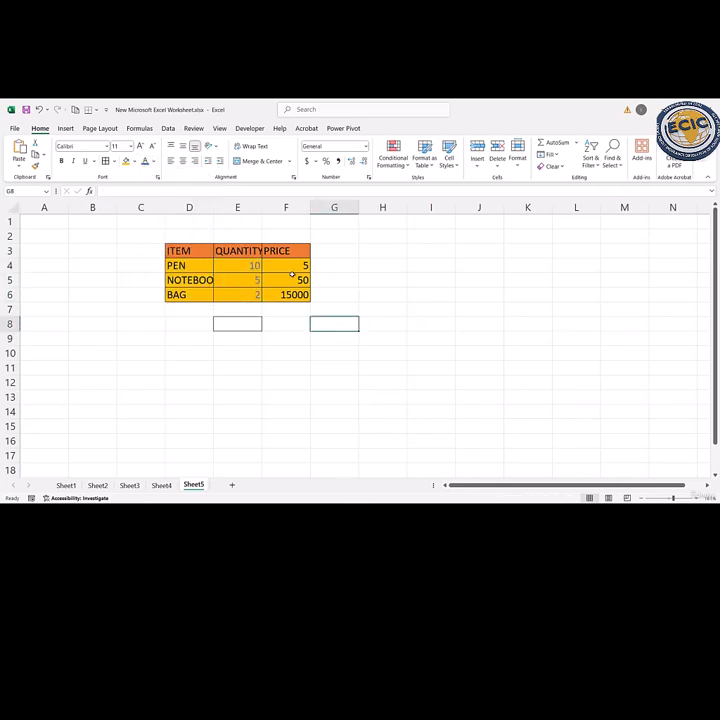
Change the font color of the price values in cells F4:F6 to the light gray theme color
{"action": "left_click_drag", "start_coordinate": [294, 266], "coordinate": [293, 294]}
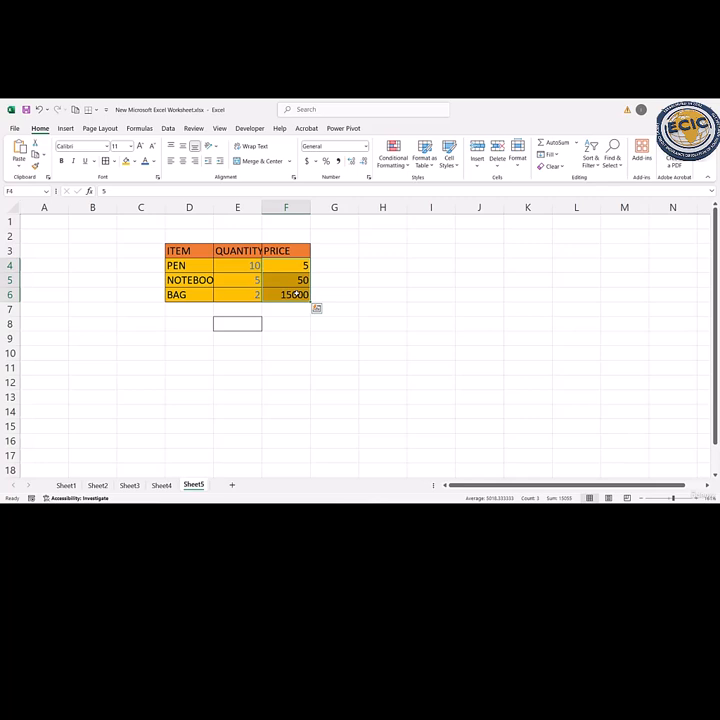
{"action": "left_click", "coordinate": [153, 161]}
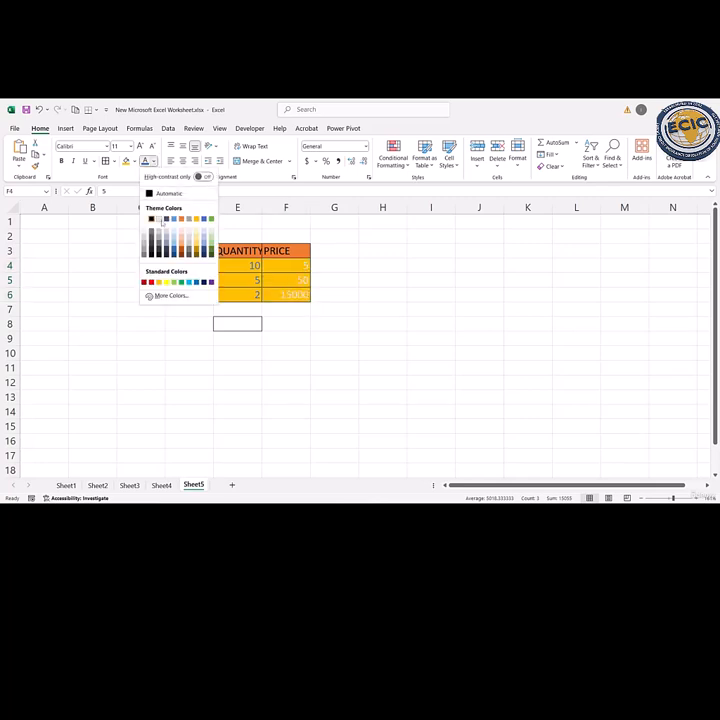
{"action": "left_click", "coordinate": [153, 219]}
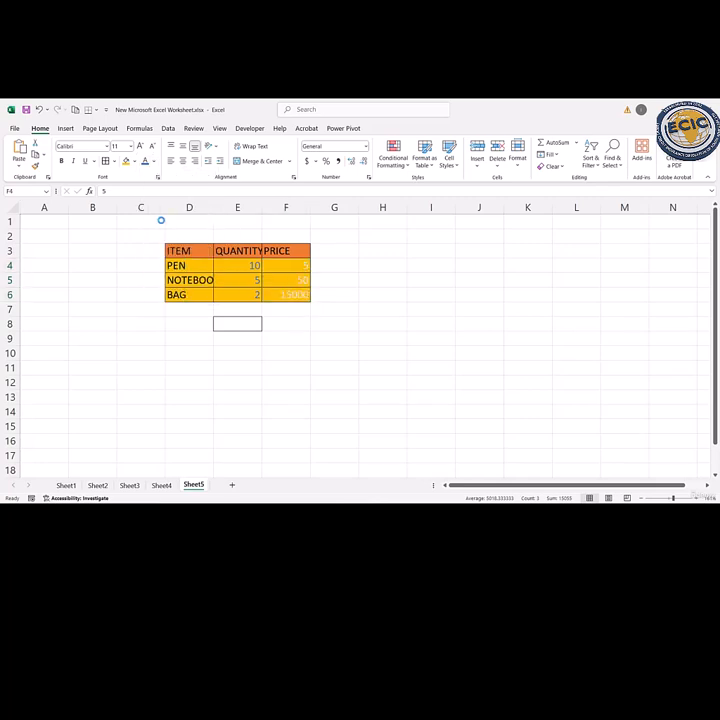
{"action": "left_click", "coordinate": [328, 337]}
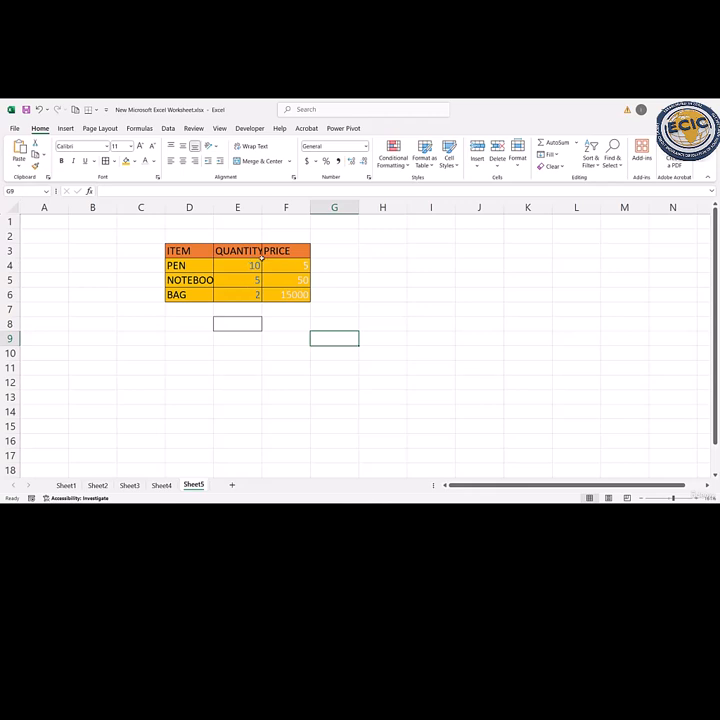